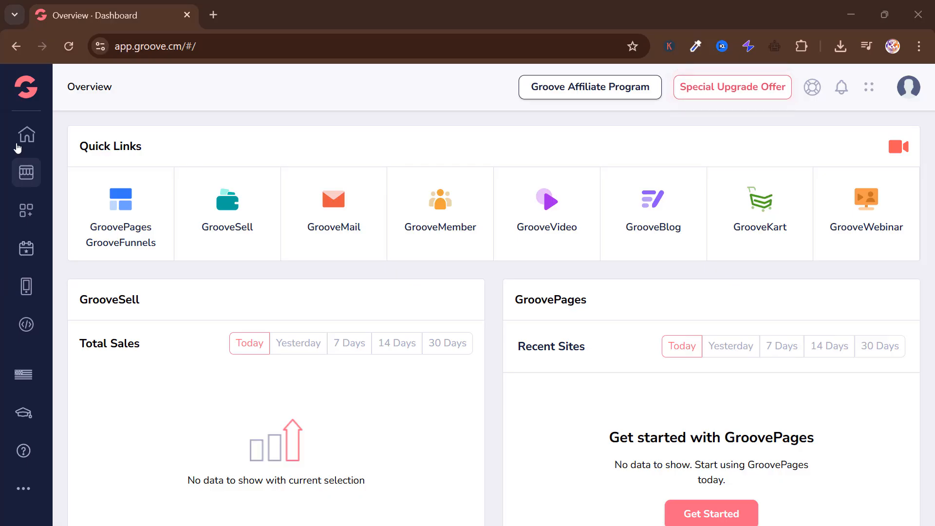
- Open the GrooveWebinar app from the list of Groove apps
click(26, 172)
scroll(121, 396, down, 2)
scroll(121, 396, down, 1)
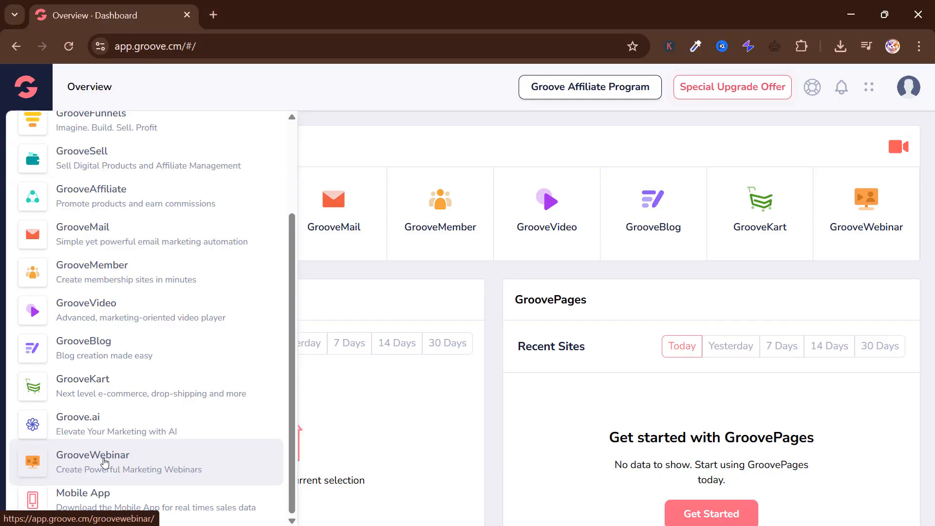
click(105, 462)
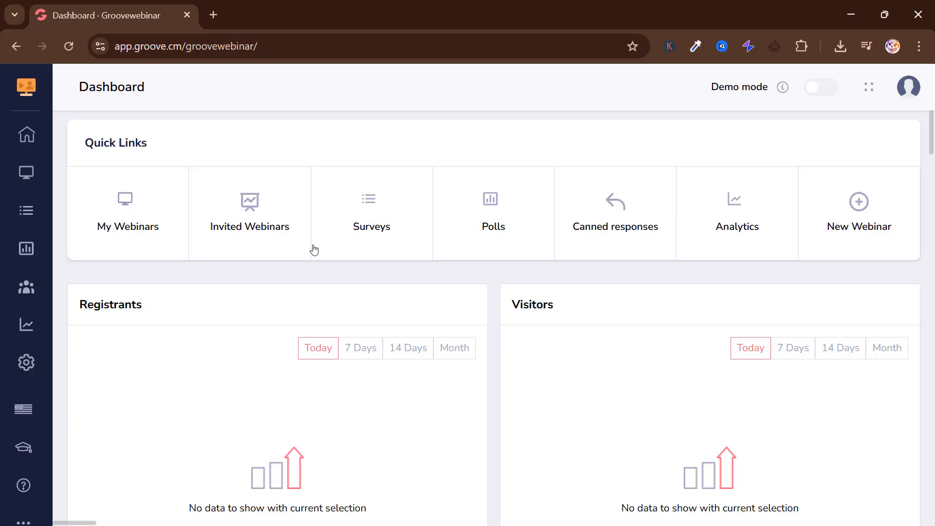
- Start a new survey named "Test" with the description "test test test"
click(365, 212)
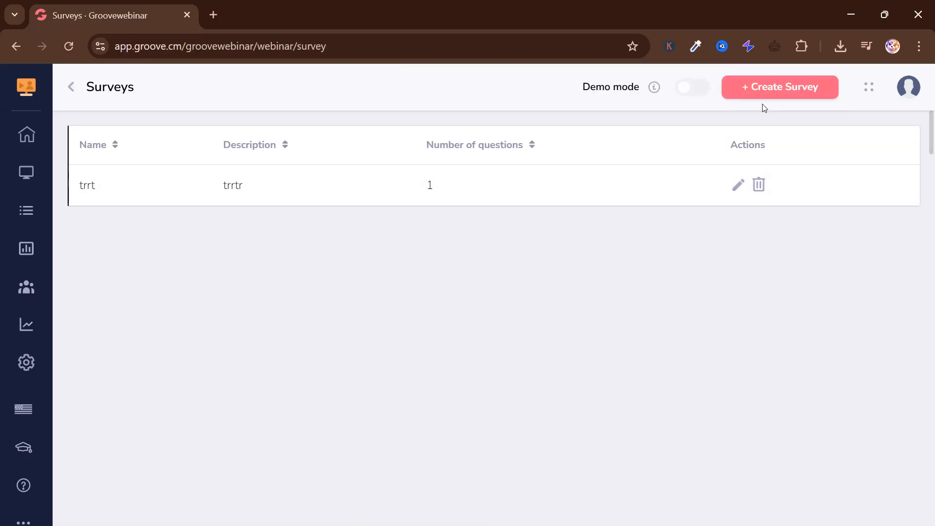
click(770, 93)
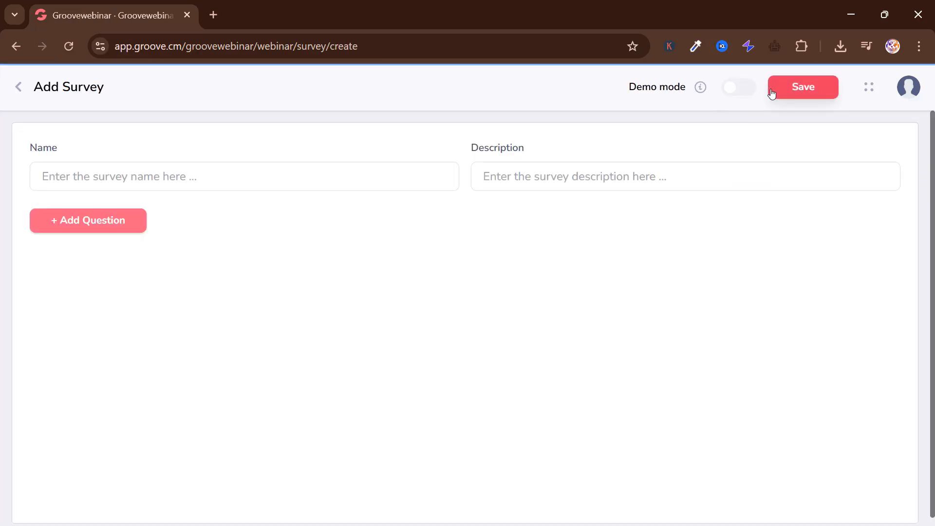
click(183, 182)
text(Test)
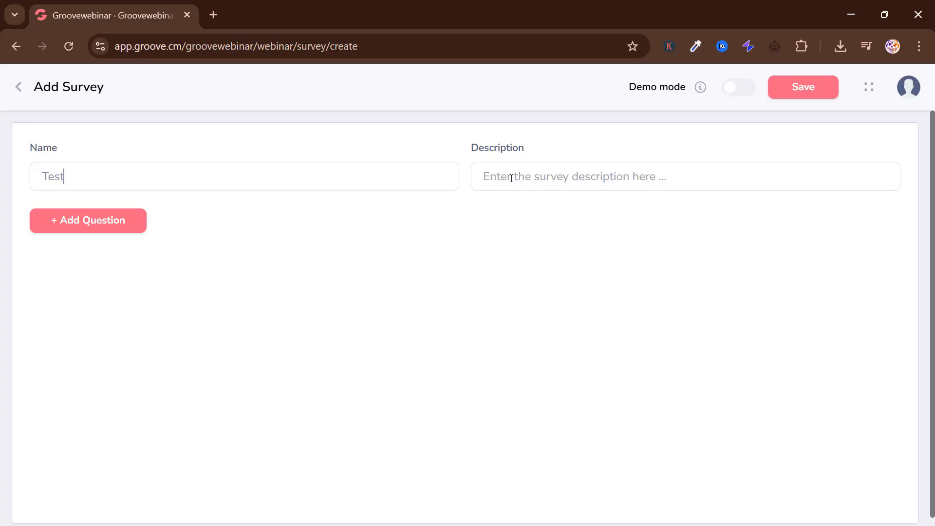
text(est test test)
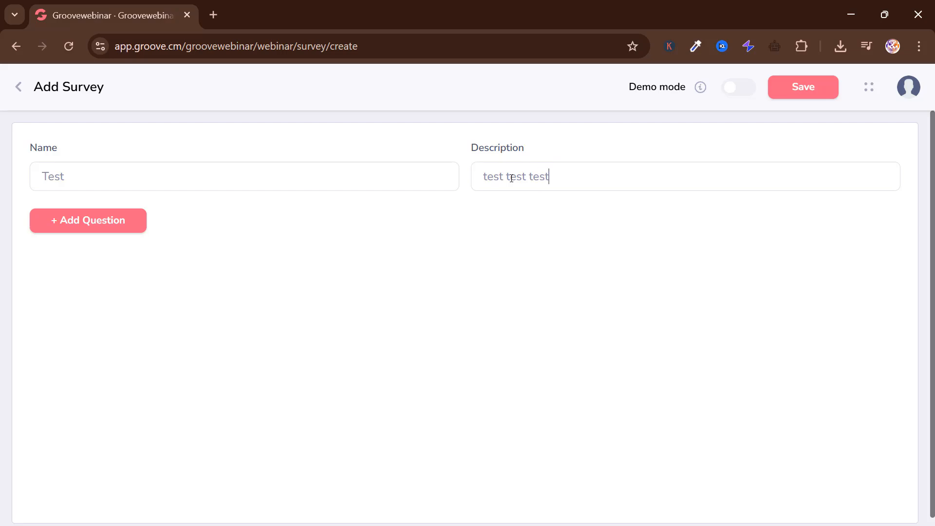
- Add the survey question "Do you know about Groove.cm" with the question type Poll with multiple answers
click(87, 220)
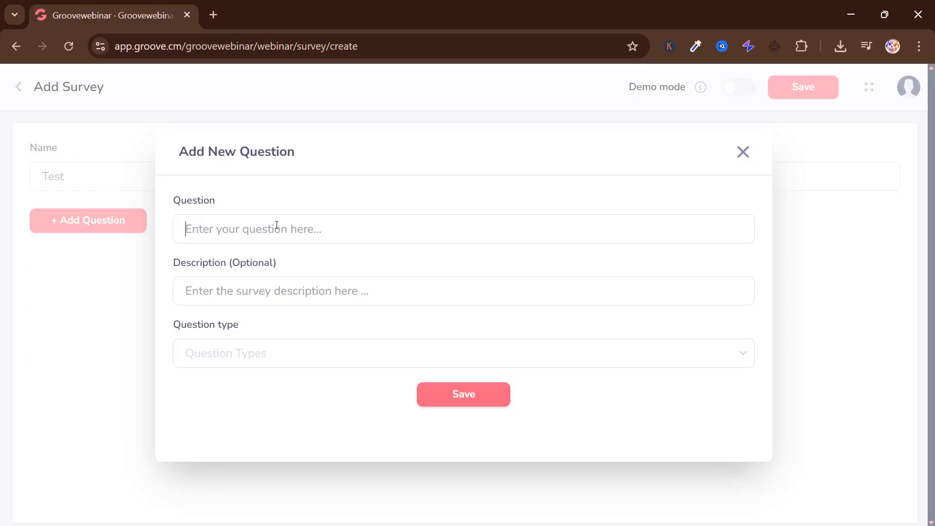
text(Do you know )
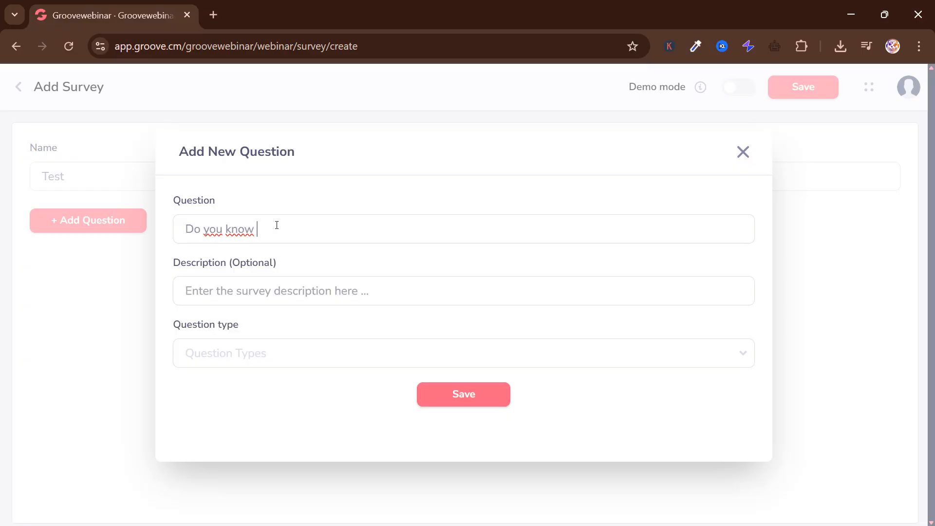
text(about Groove.vmcm)
click(315, 298)
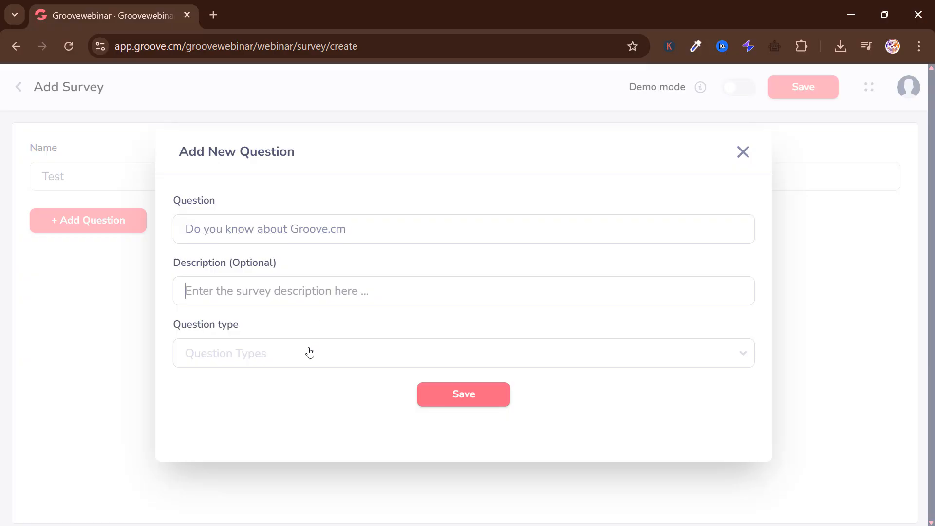
click(306, 359)
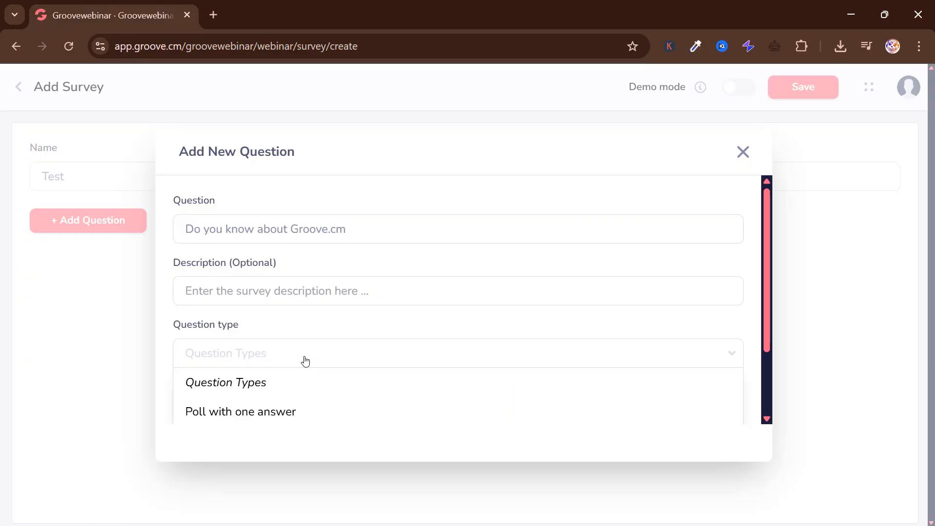
scroll(324, 373, down, 2)
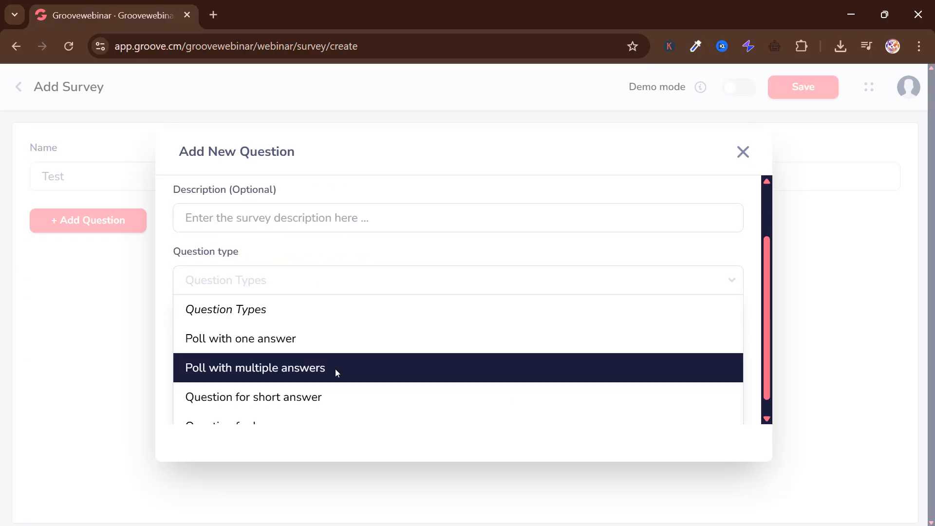
scroll(335, 369, down, 1)
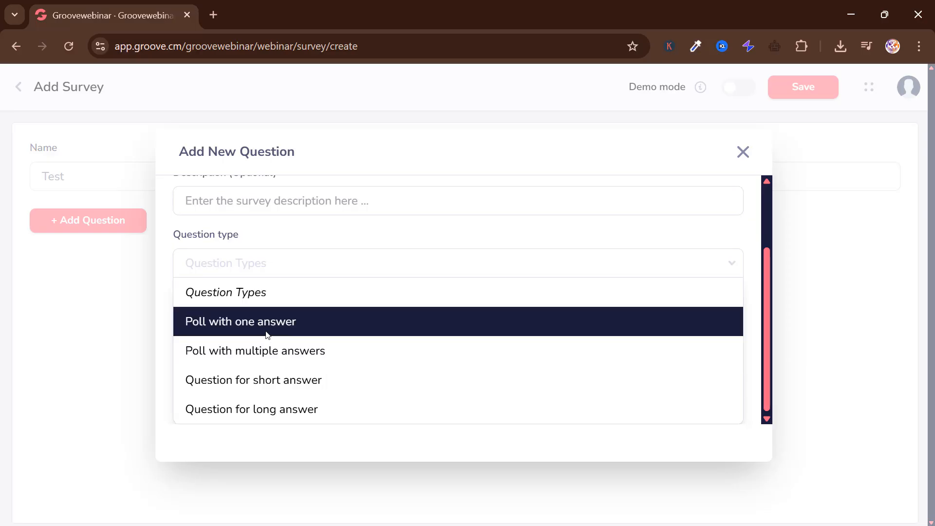
click(306, 360)
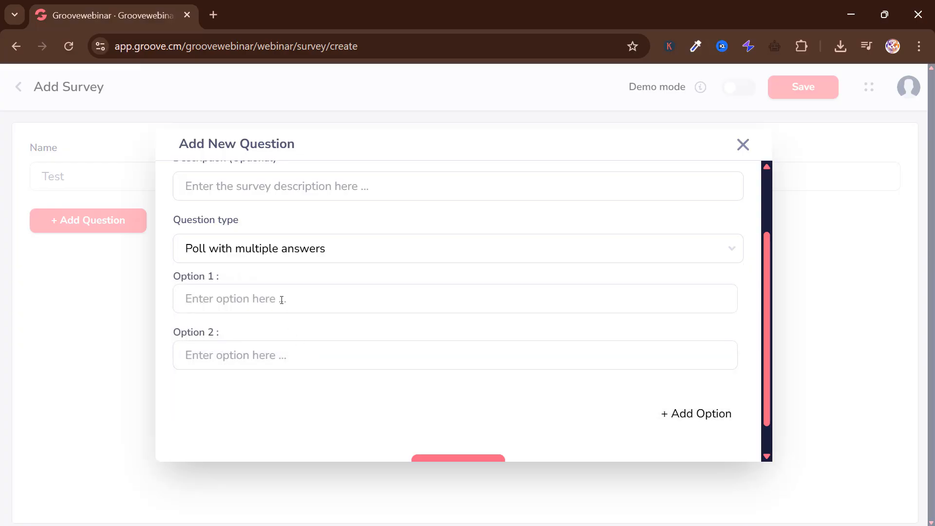
- Enter the answer options "Yes I do" and "Nope not yet", and save both the question and the survey
click(282, 300)
text(Yes I do)
key(Tab)
text(No)
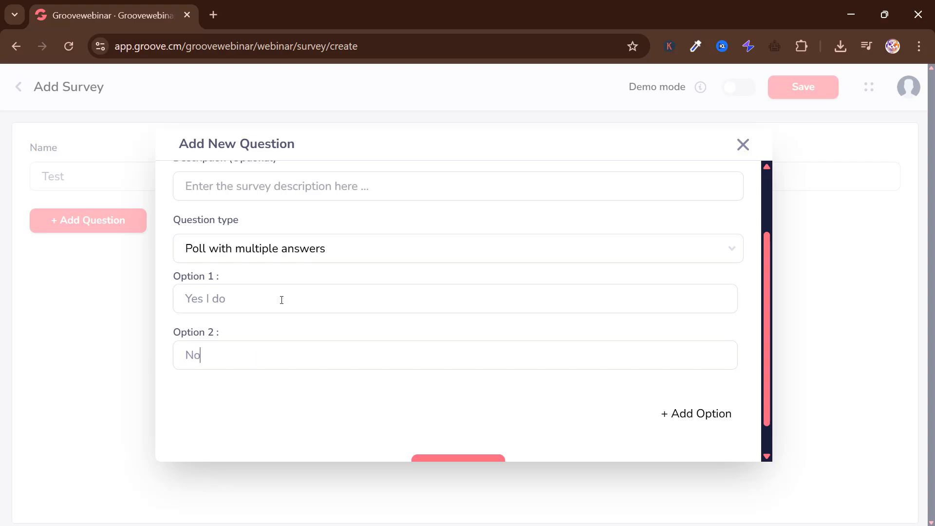
text(pe not yet)
scroll(282, 300, down, 1)
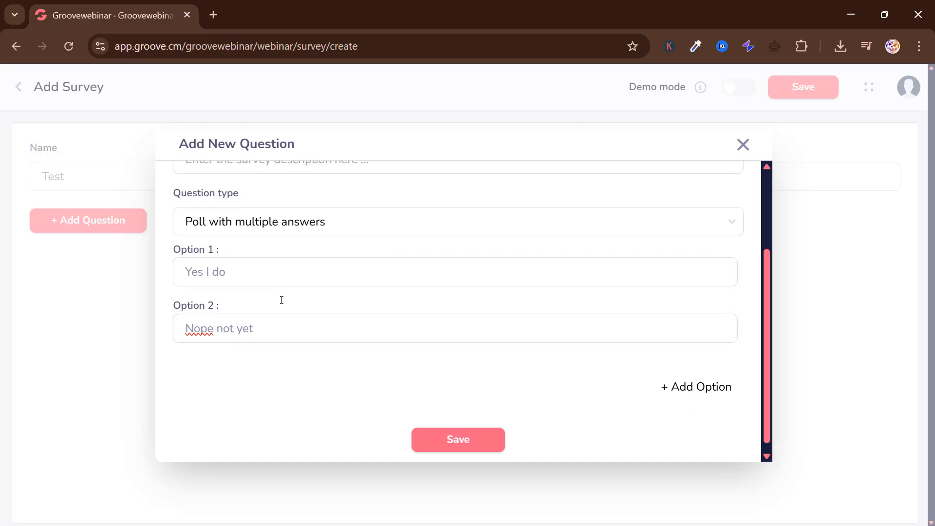
click(455, 438)
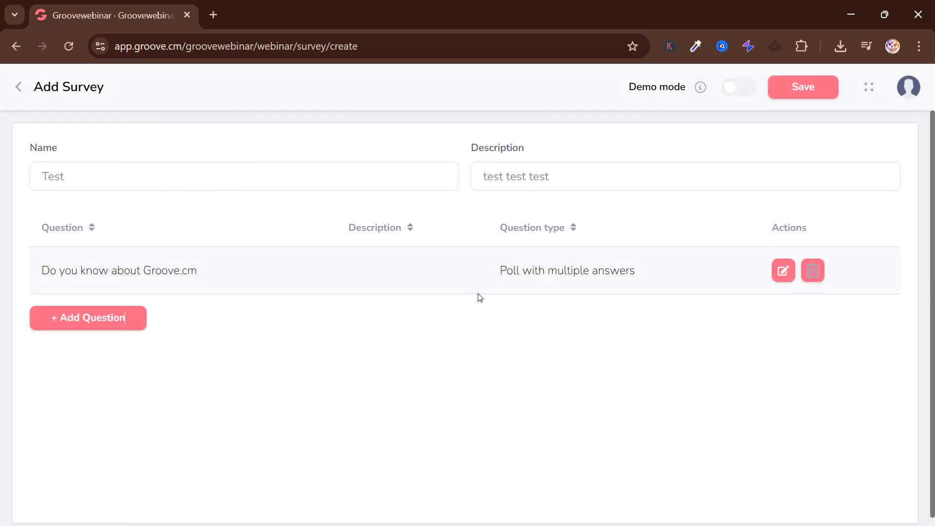
click(789, 91)
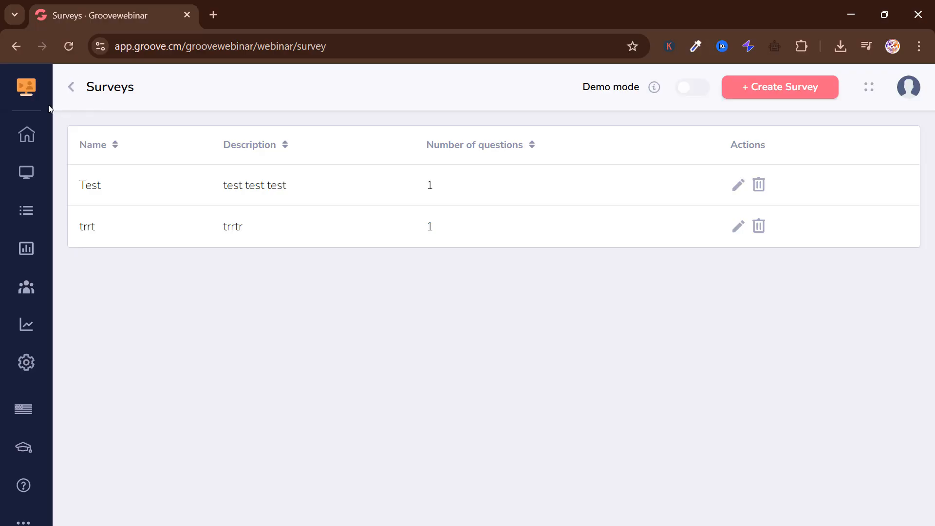
- Return to the GrooveWebinar dashboard and start a new poll from the Polls page
click(71, 87)
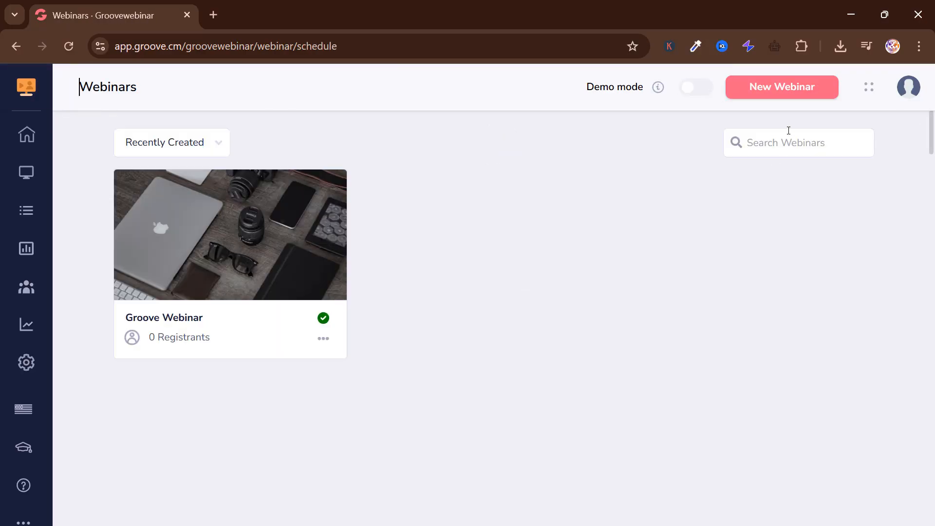
mouse_move(37, 86)
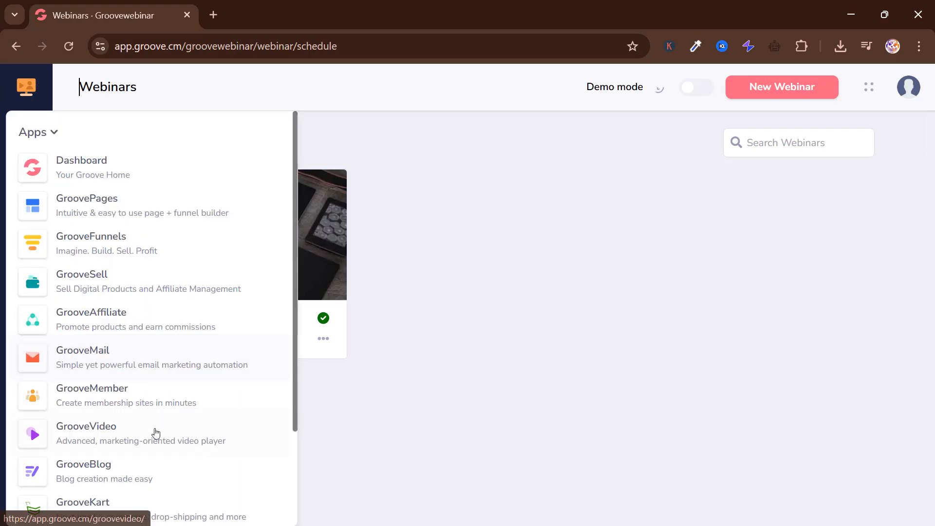
scroll(156, 433, down, 3)
click(161, 472)
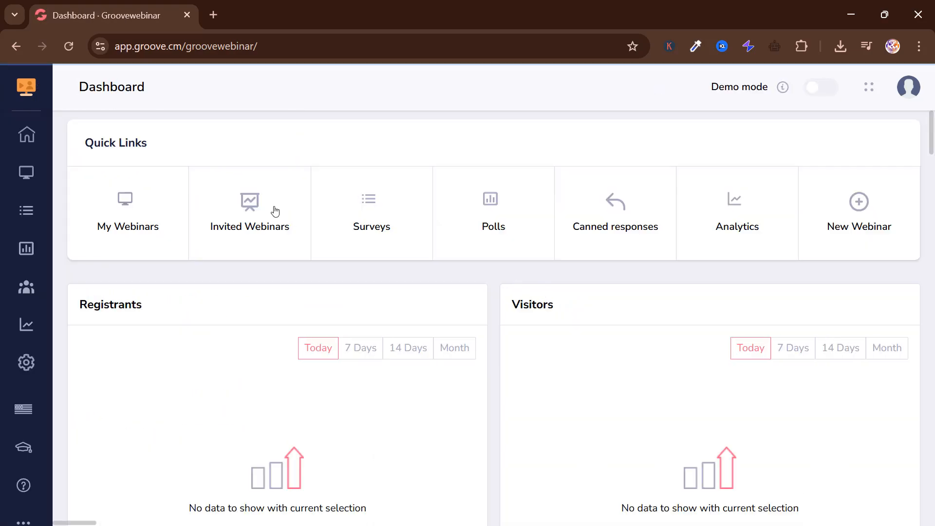
click(503, 210)
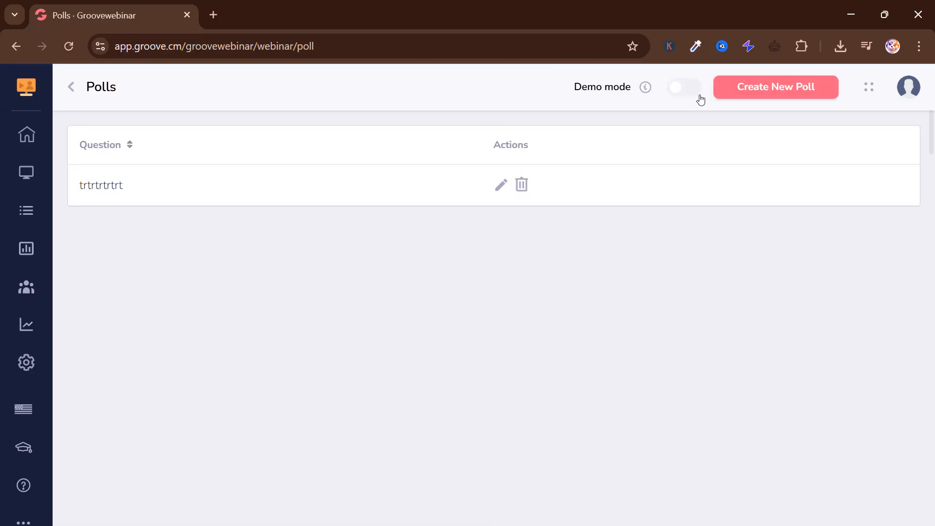
click(744, 91)
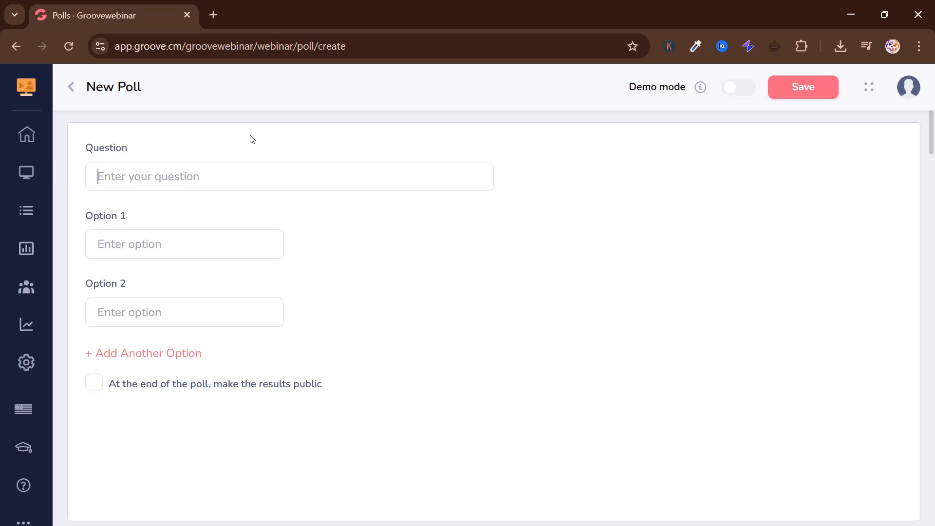
- Enter "How good do you know about webinars" as the new poll's question
text(How )
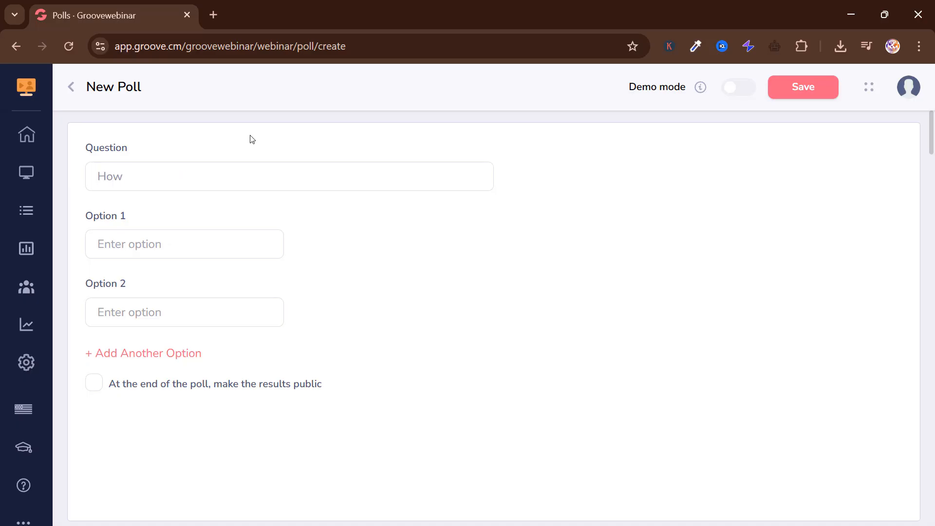
text(good yo)
key(BackSpace)
key(BackSpace)
text(do you know )
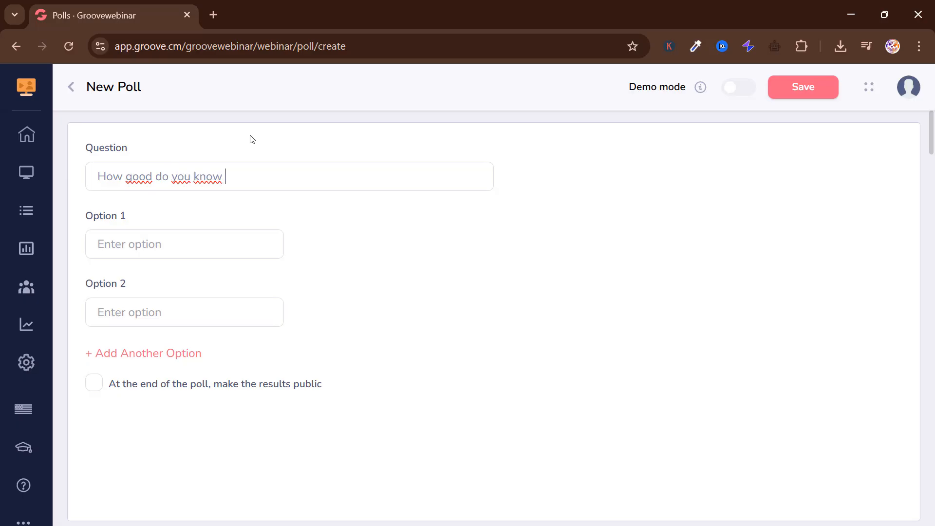
text(about webinars)
key(Tab)
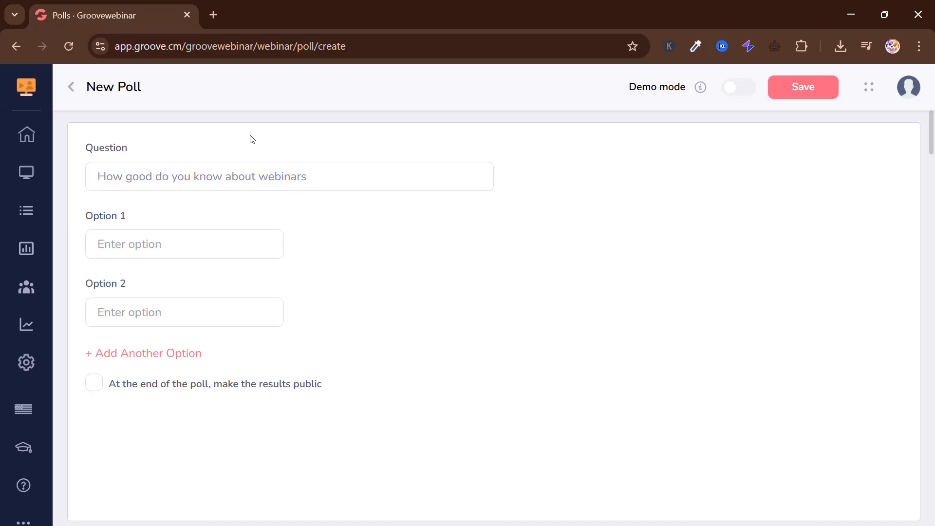
- Fill in the poll options "I know a lot" and "I dont know much", and save the poll with public results off
text(I know a lot)
key(Tab)
text(I do)
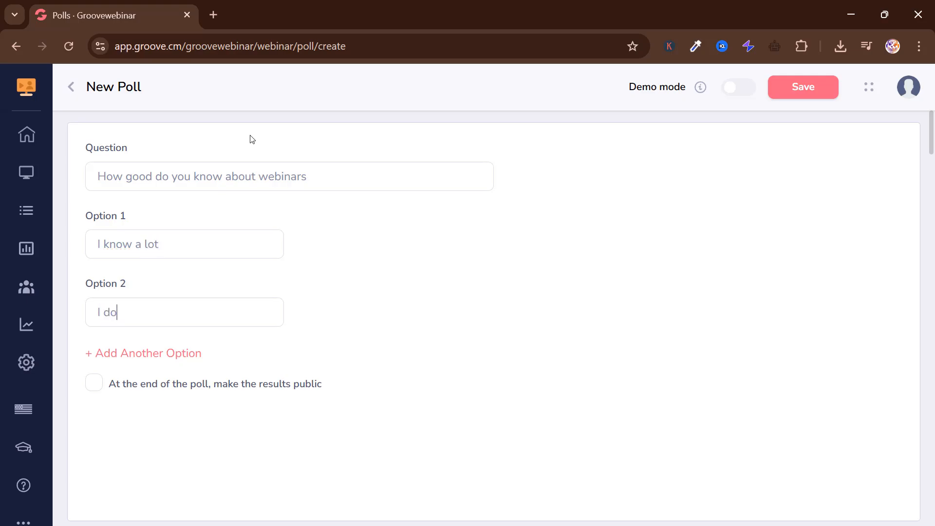
text(nt know much)
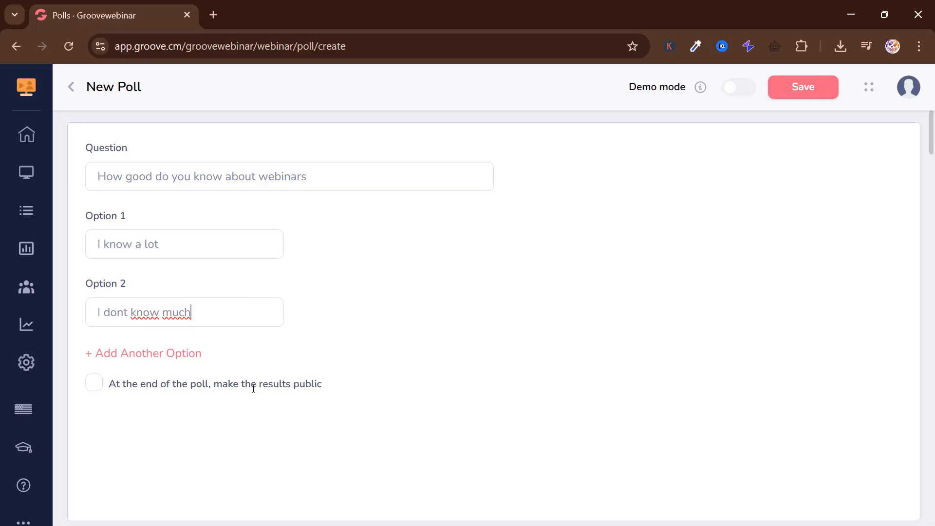
click(98, 384)
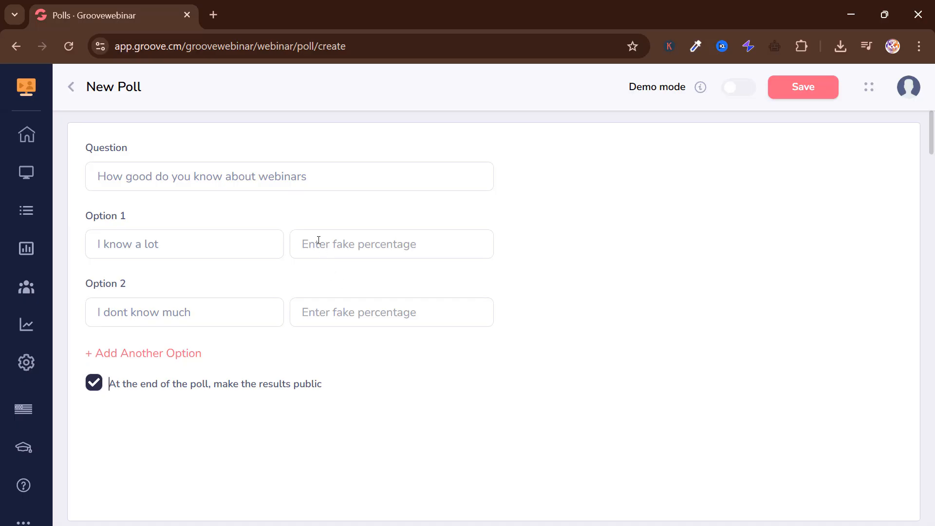
click(93, 383)
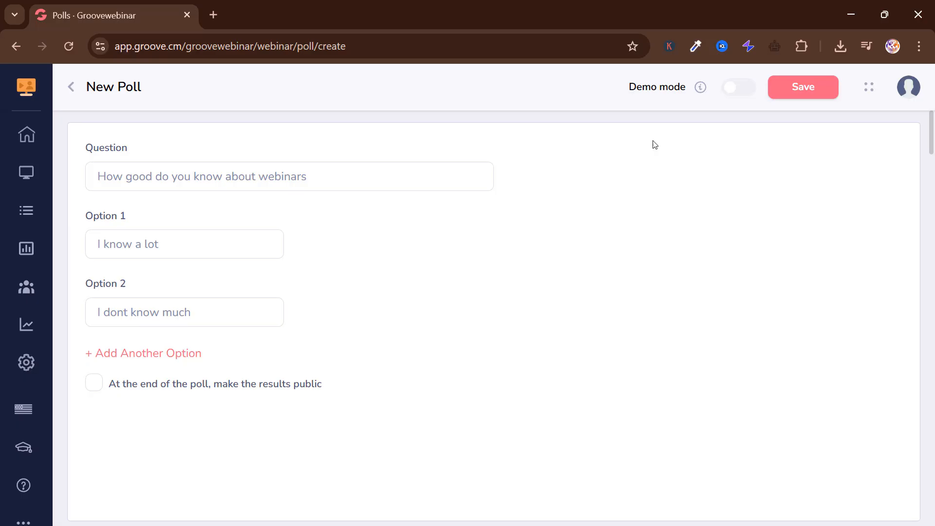
click(801, 86)
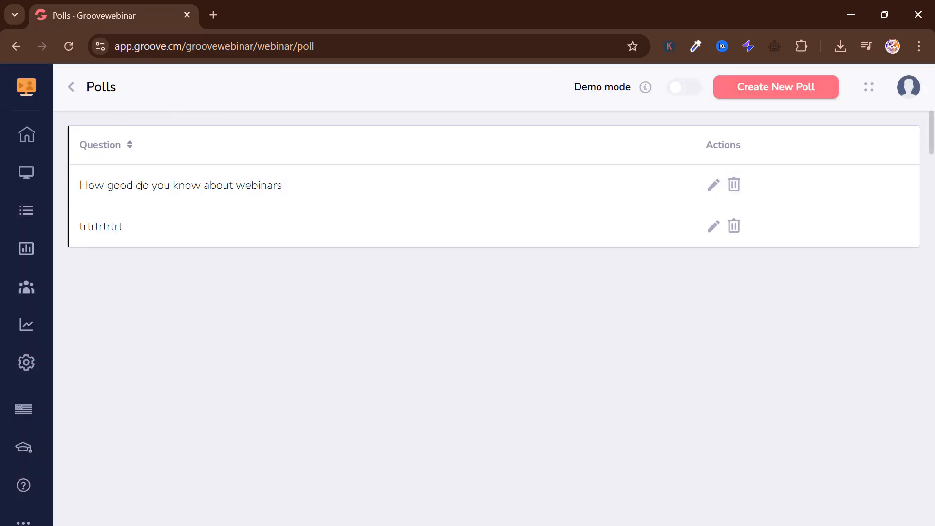
- Return to the GrooveWebinar dashboard, open the webinar analytics and choose Groove Webinar as the webinar to report on
click(71, 86)
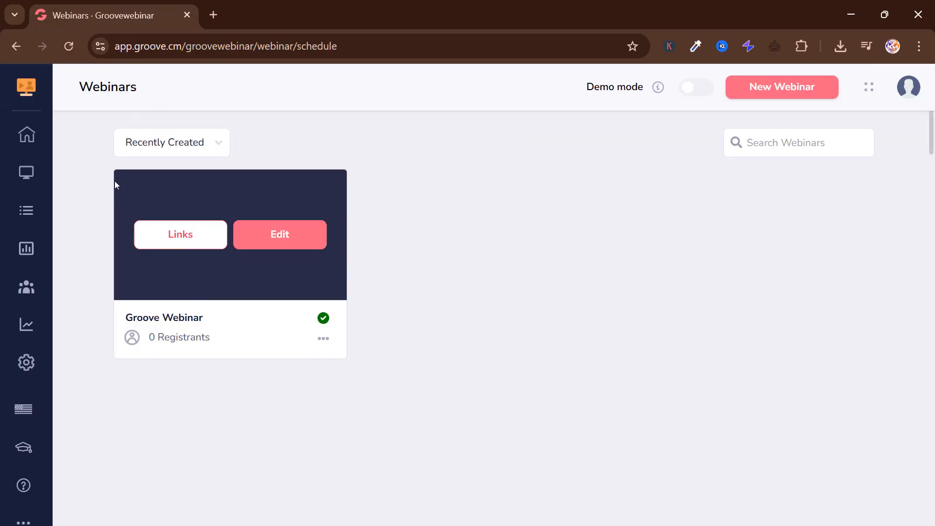
mouse_move(32, 96)
scroll(147, 498, down, 3)
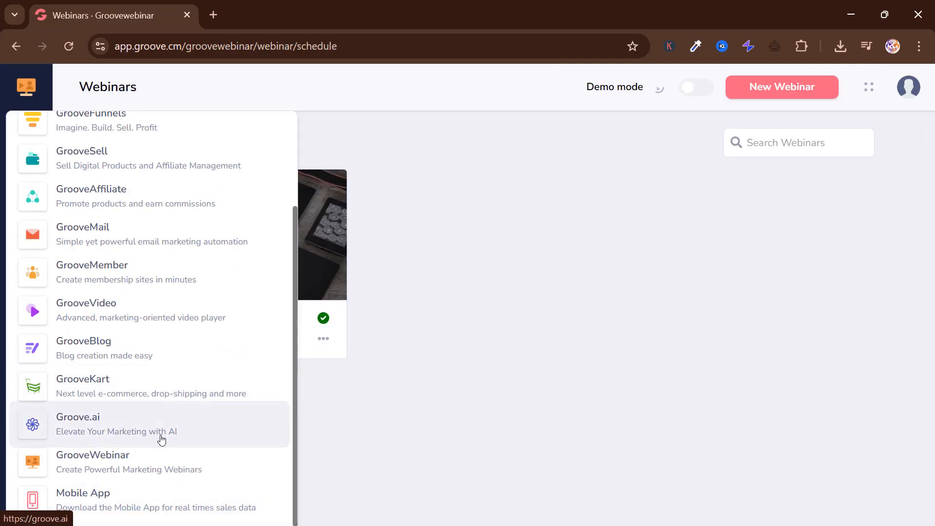
click(173, 452)
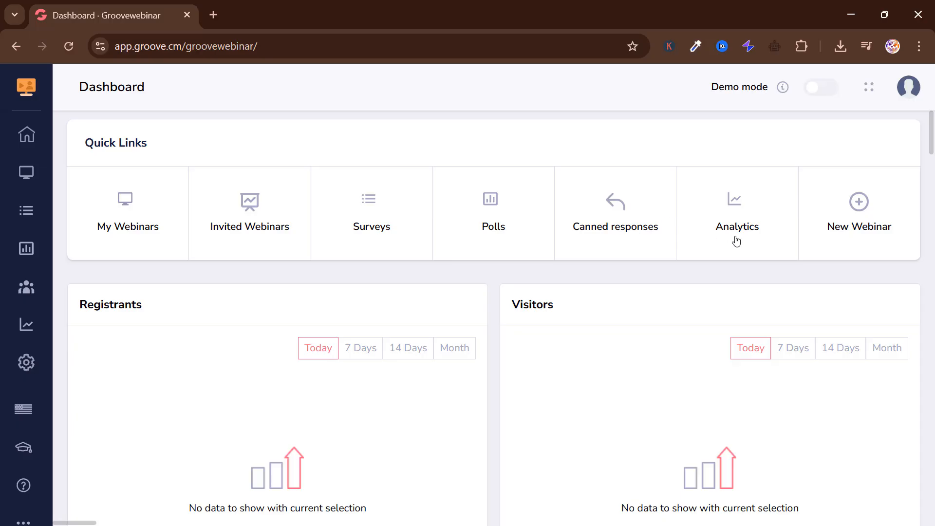
click(742, 209)
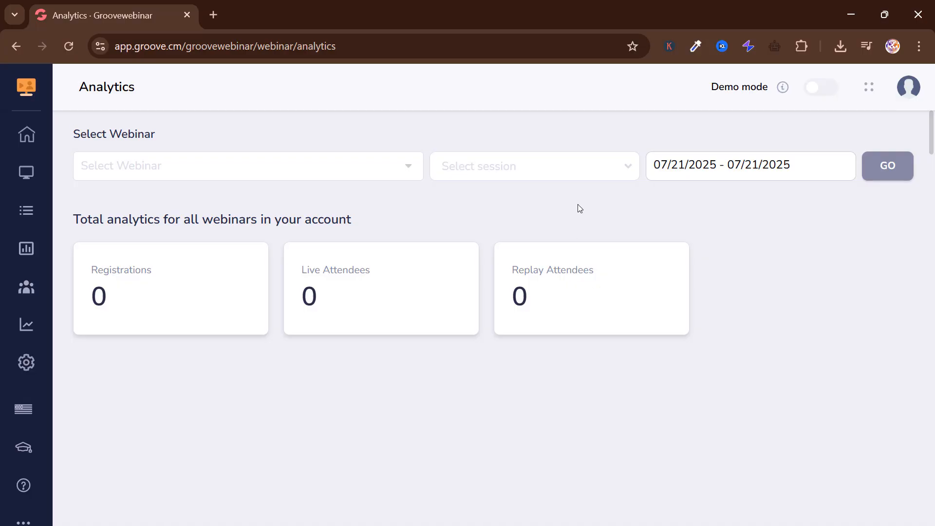
click(392, 169)
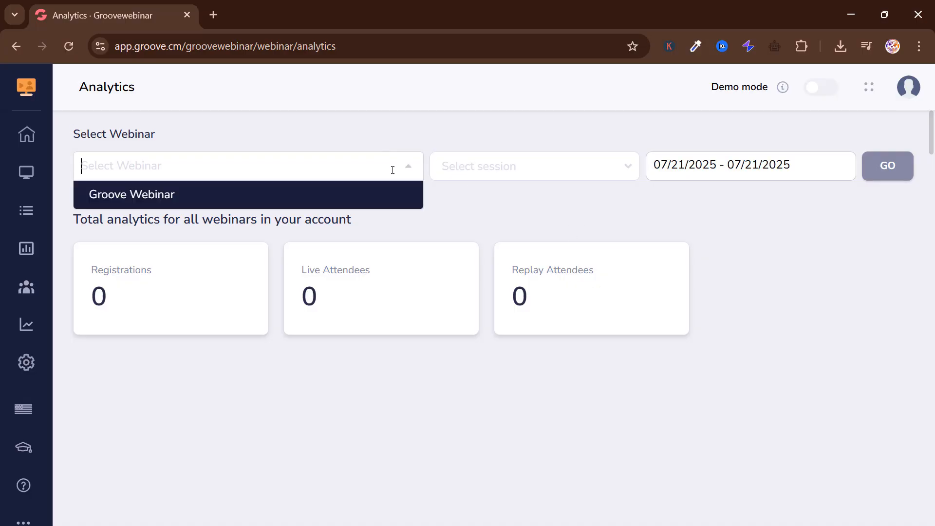
click(379, 188)
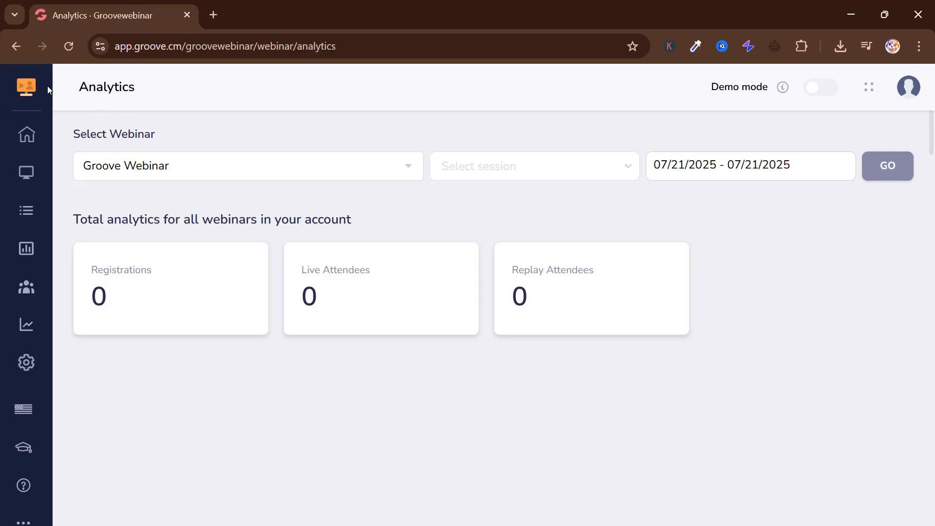
- Return to the GrooveWebinar dashboard, look at the list of existing webinars and go back to the dashboard
click(29, 87)
scroll(117, 448, down, 5)
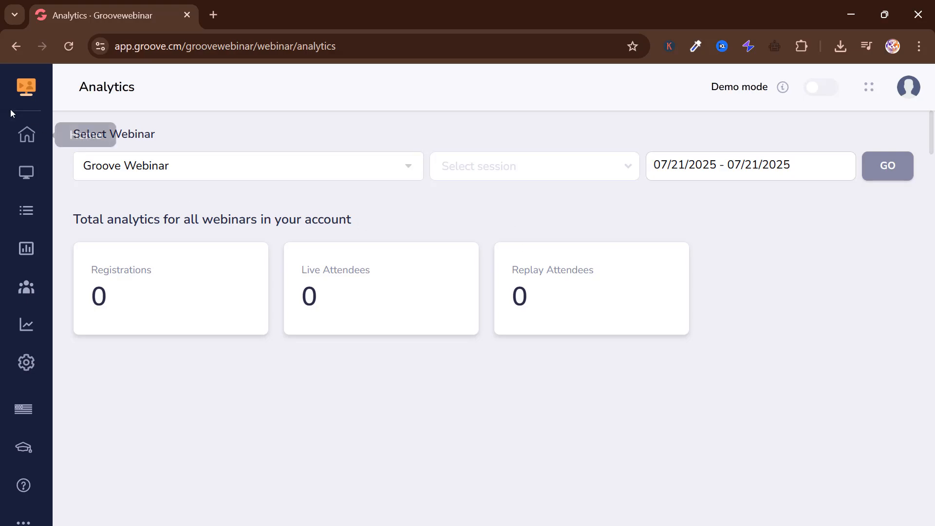
mouse_move(26, 87)
click(122, 462)
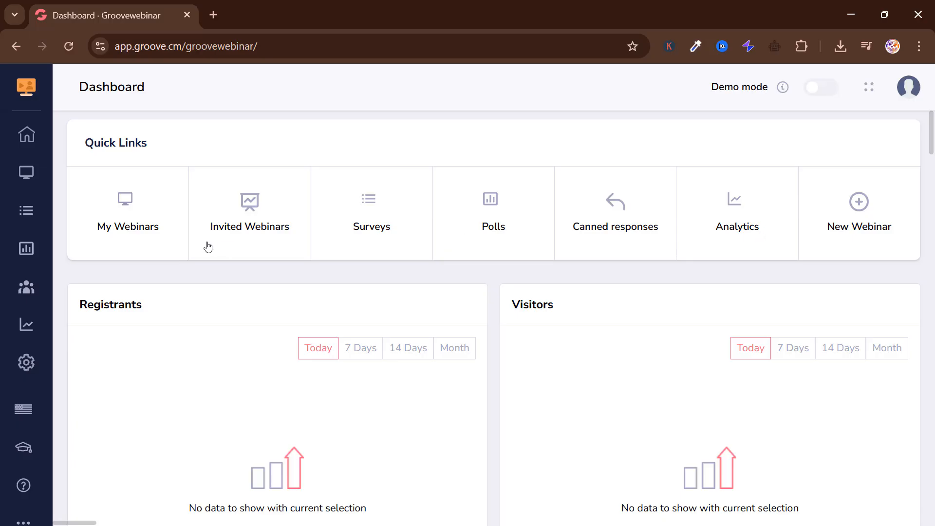
click(141, 212)
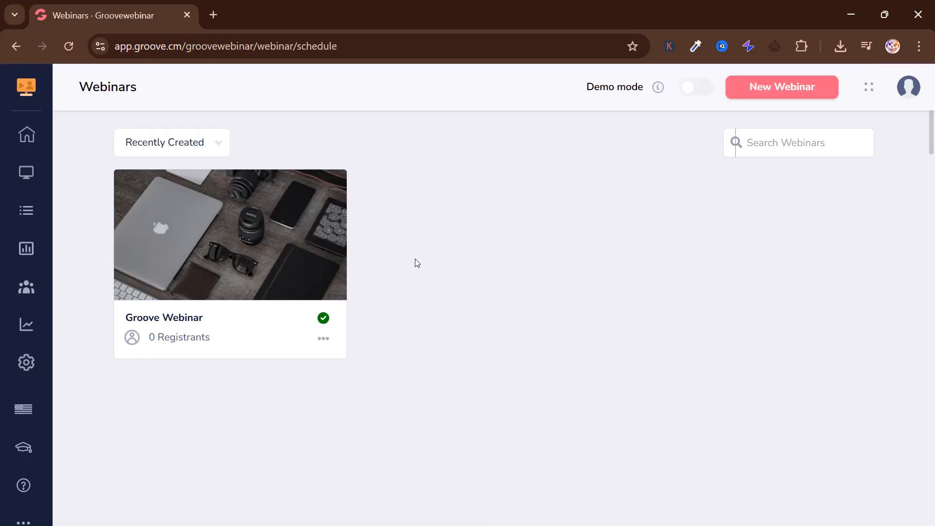
key(alt+Left)
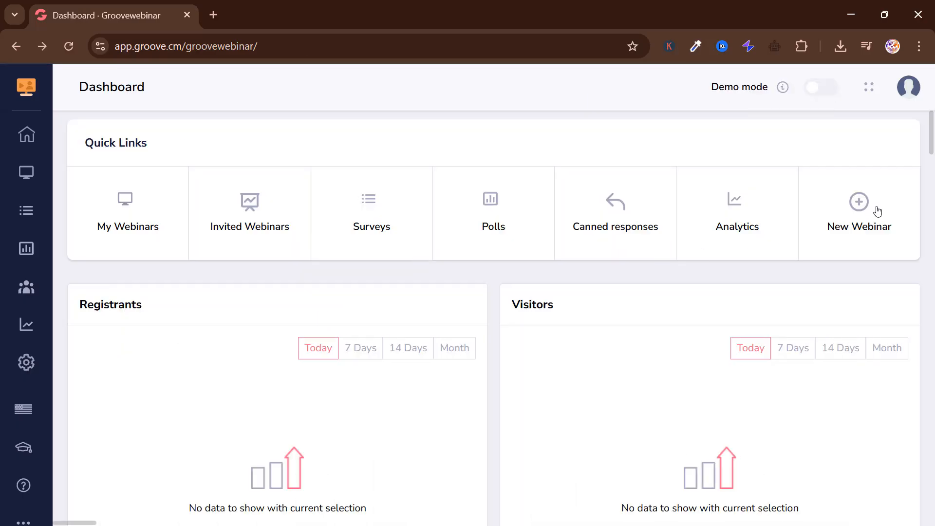
- Create a new webinar of the Automated type and title it "Groove Funnels"
click(862, 207)
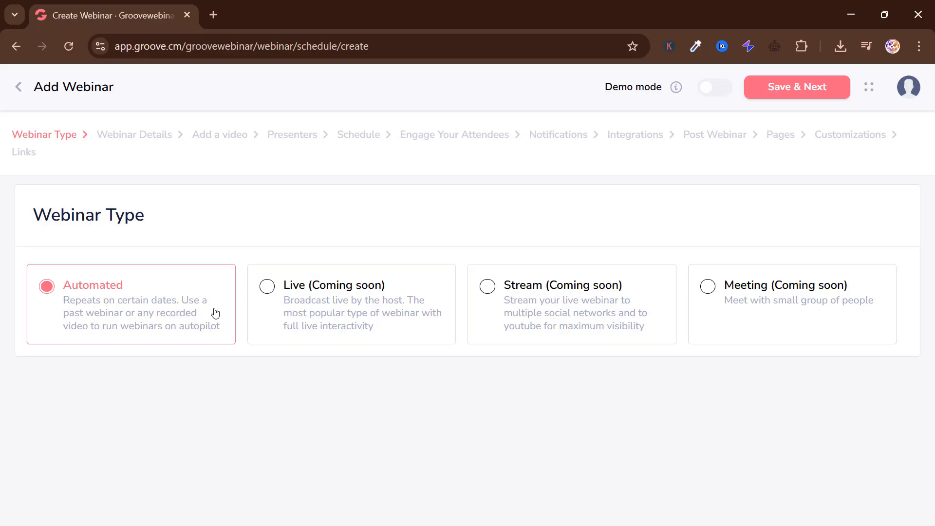
click(789, 87)
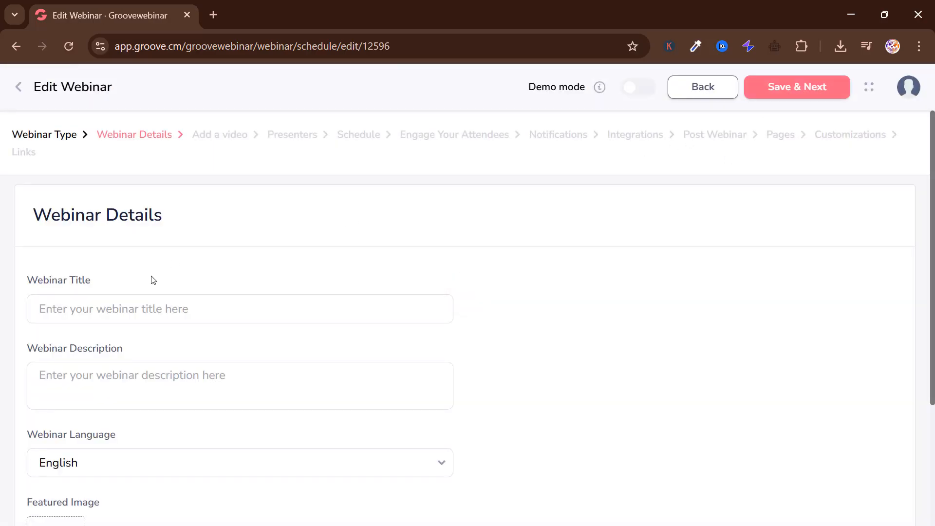
scroll(155, 253, down, 2)
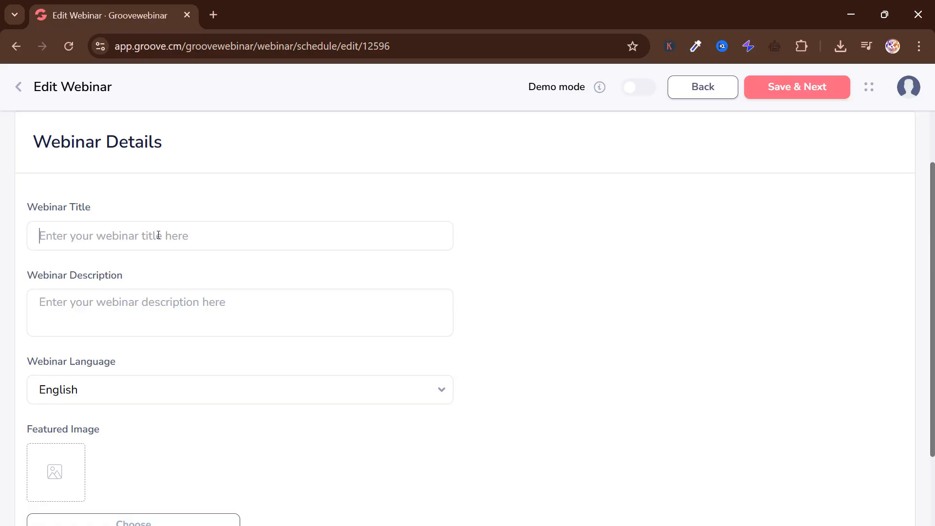
click(158, 235)
text(Groove )
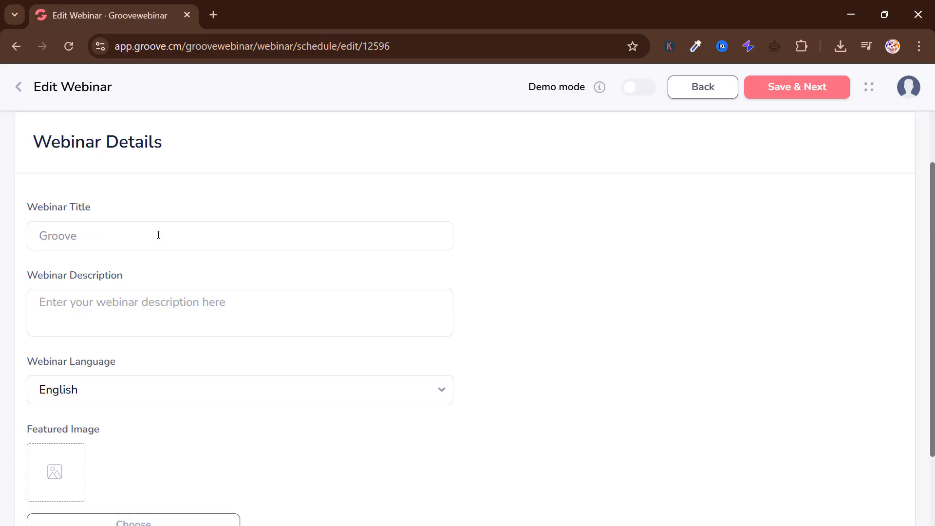
text(Funnels)
- Enter "We want to teach you about Groove Funnels" as the webinar description
click(178, 307)
text(We want y)
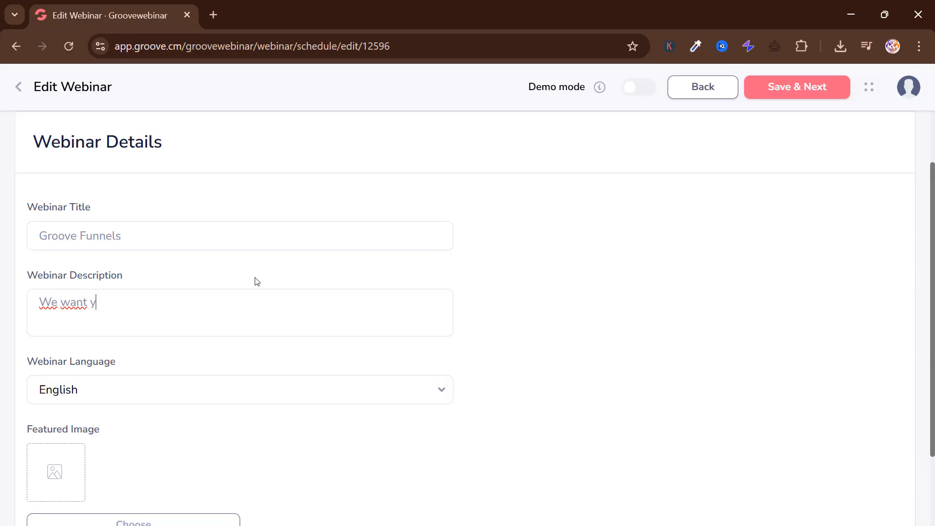
key(BackSpace)
text(to e)
text(each you about)
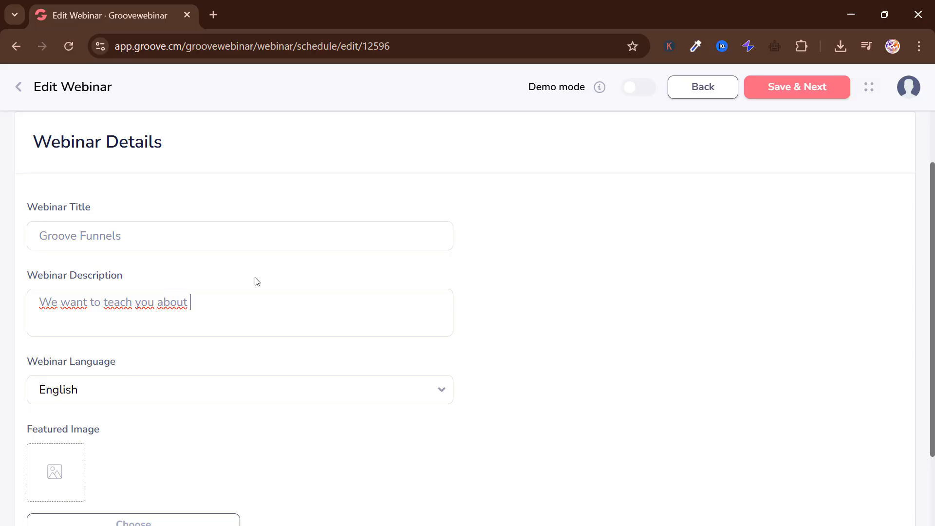
text( Groove FUnne)
key(BackSpace)
key(BackSpace)
text(unnels)
- Keep English as the webinar language, set the existing library photo as the featured image, and save the webinar details
scroll(257, 282, down, 2)
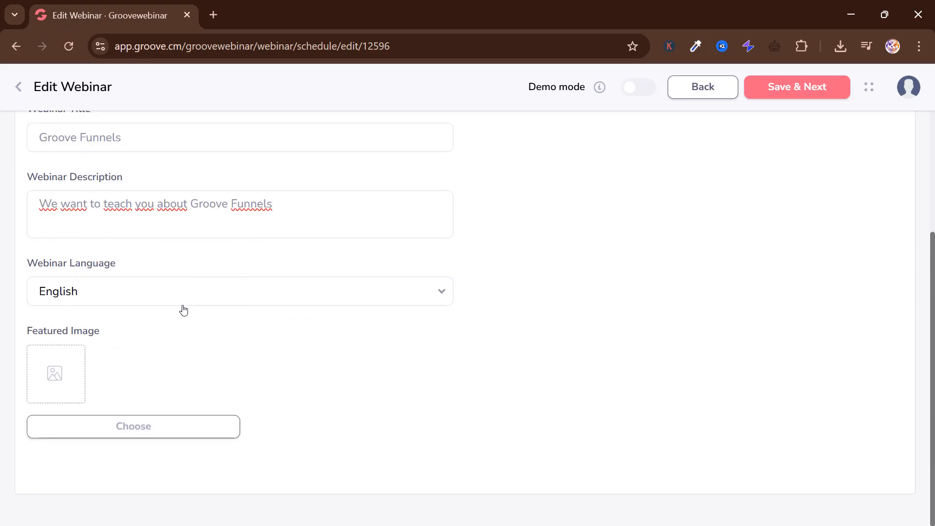
click(204, 294)
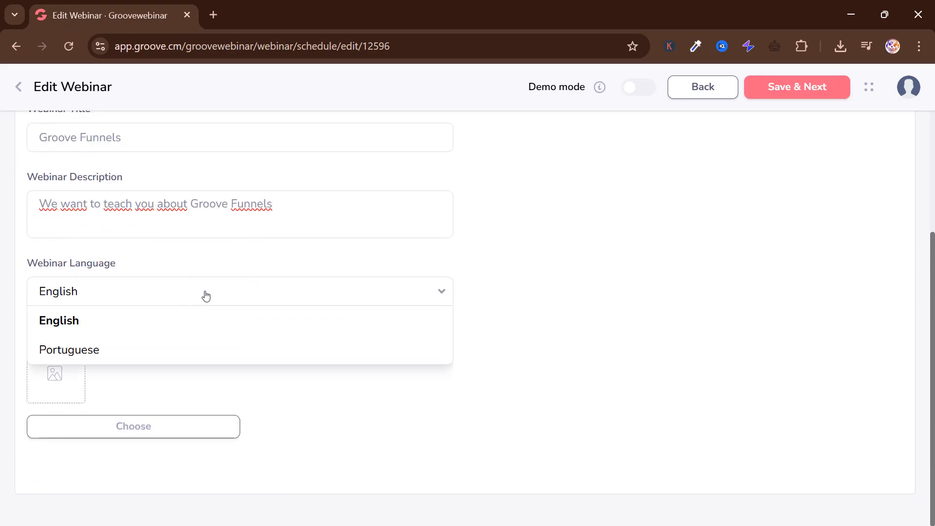
click(320, 370)
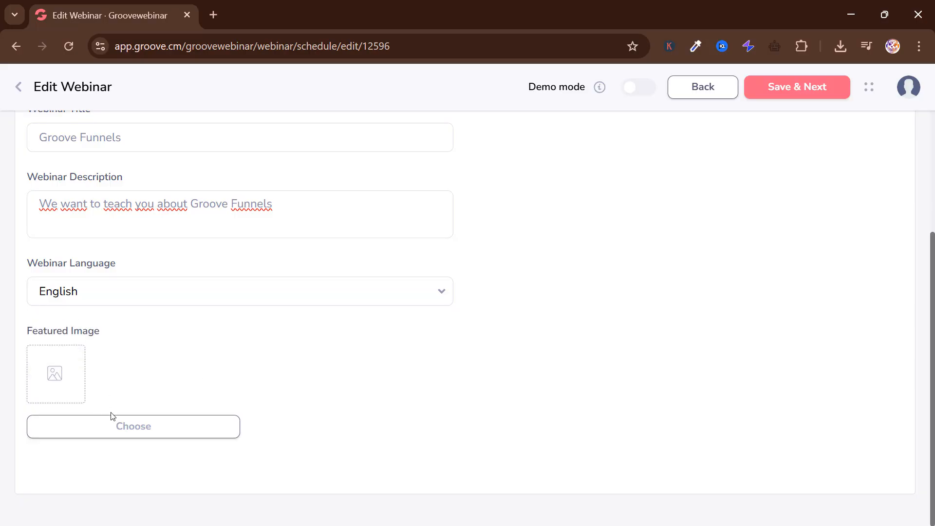
click(125, 432)
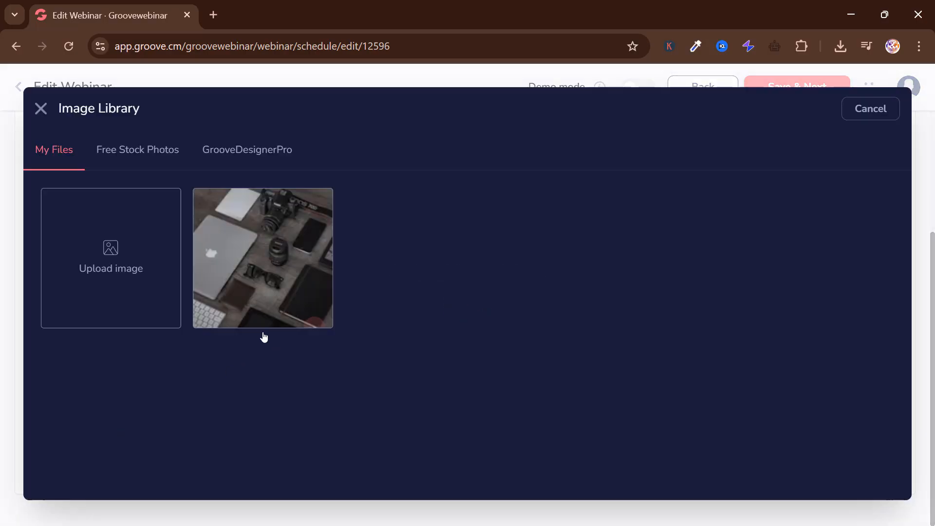
click(272, 245)
click(872, 109)
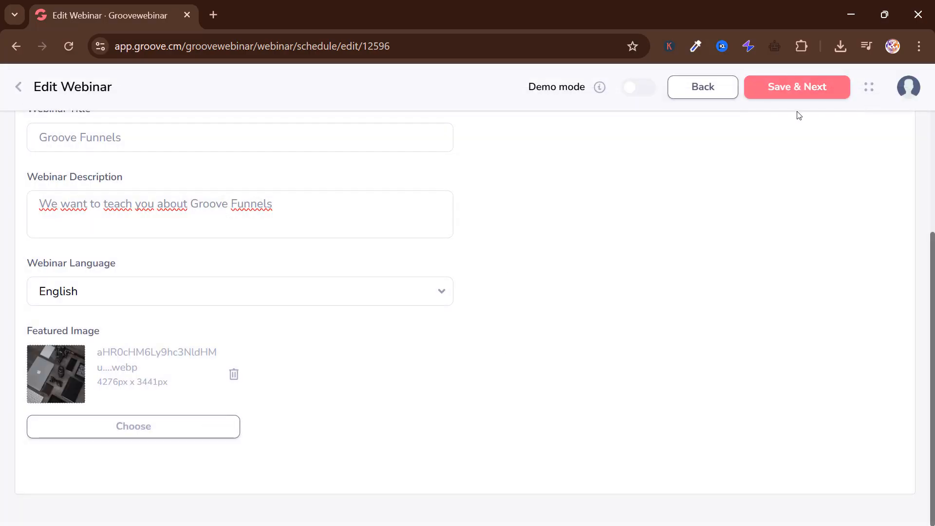
click(796, 96)
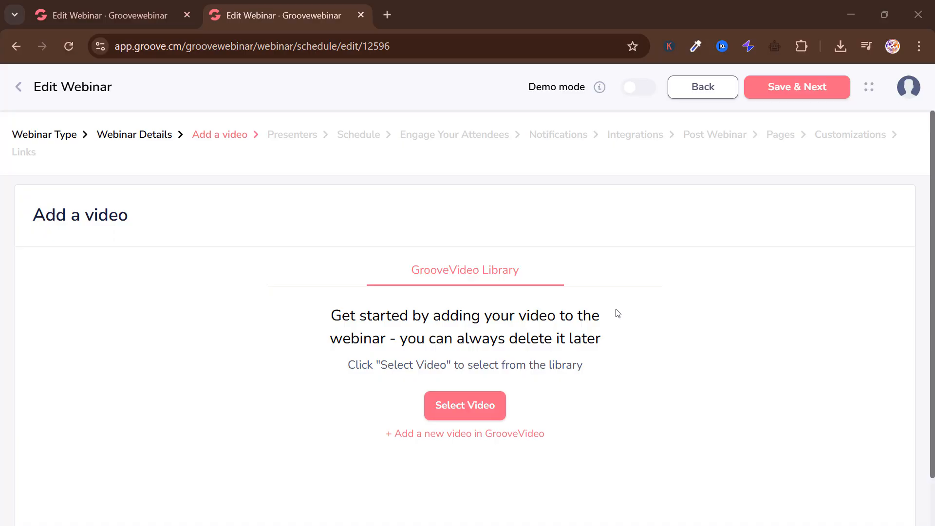
- Look through the video library, open GrooveVideo's upload page and view its YouTube and Link (URL) options
click(469, 418)
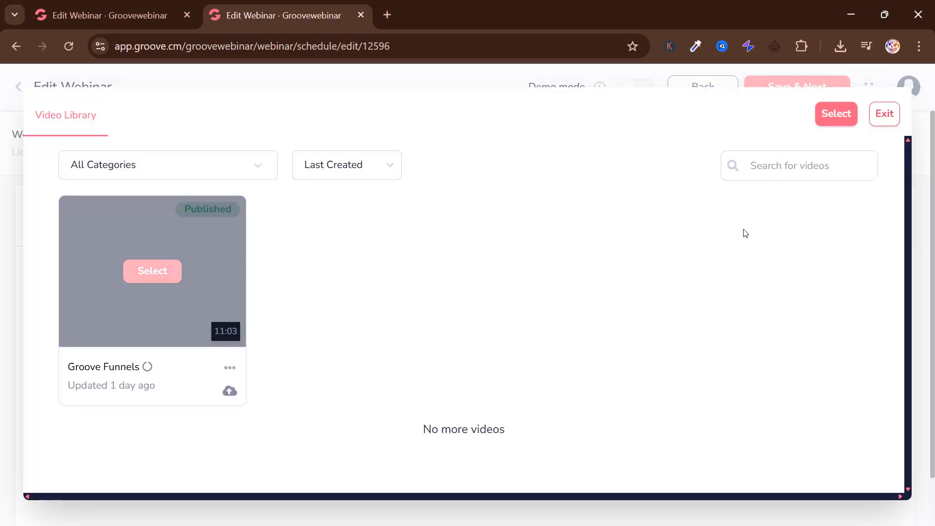
click(885, 115)
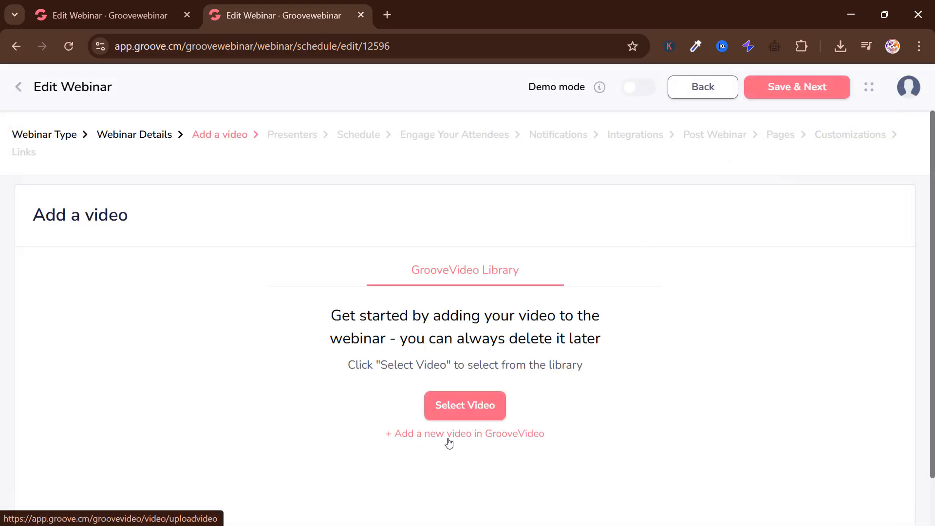
click(504, 434)
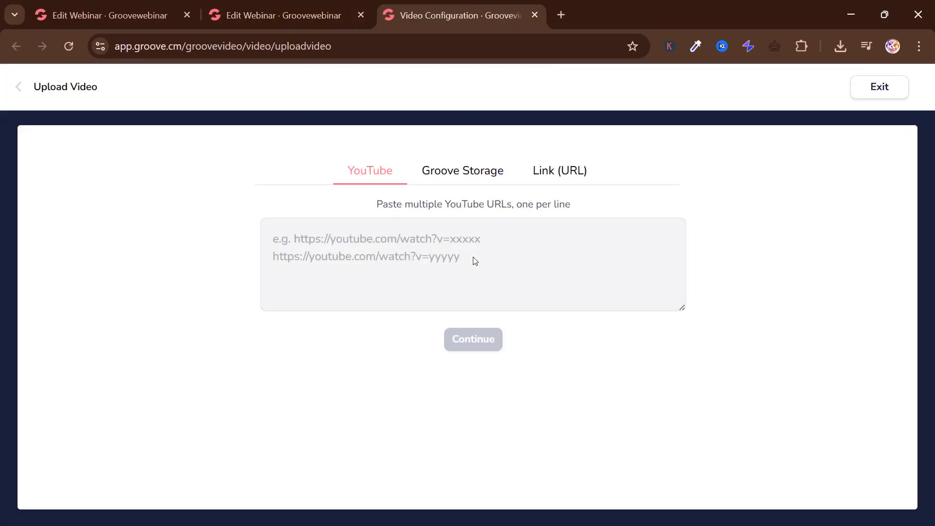
click(389, 244)
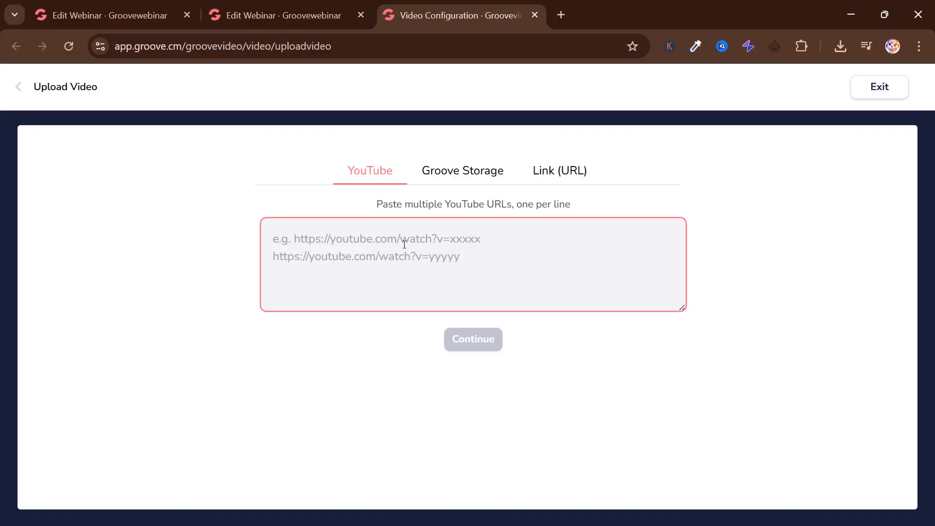
click(565, 173)
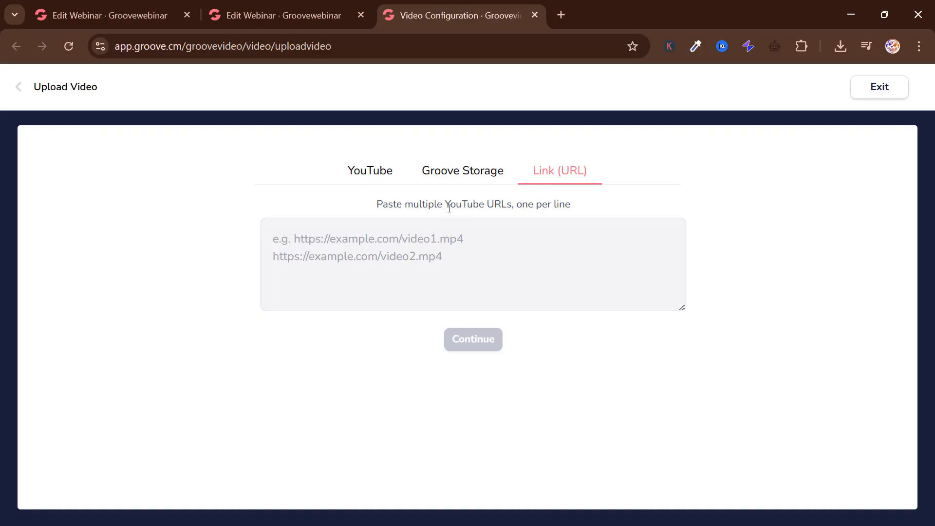
- Add the Groove Funnels video file from the computer to Groove Storage and upload it under Default Category
click(447, 181)
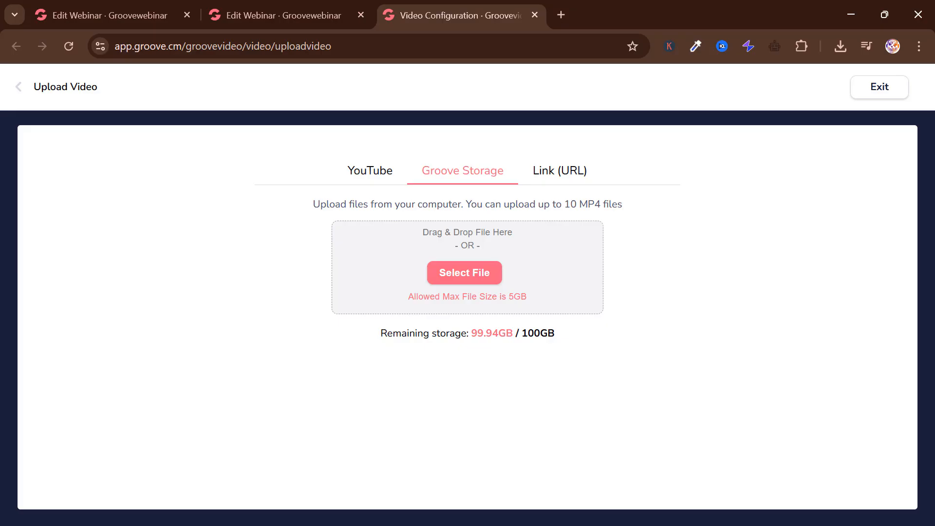
drag(376, 373, 455, 253)
scroll(469, 312, down, 2)
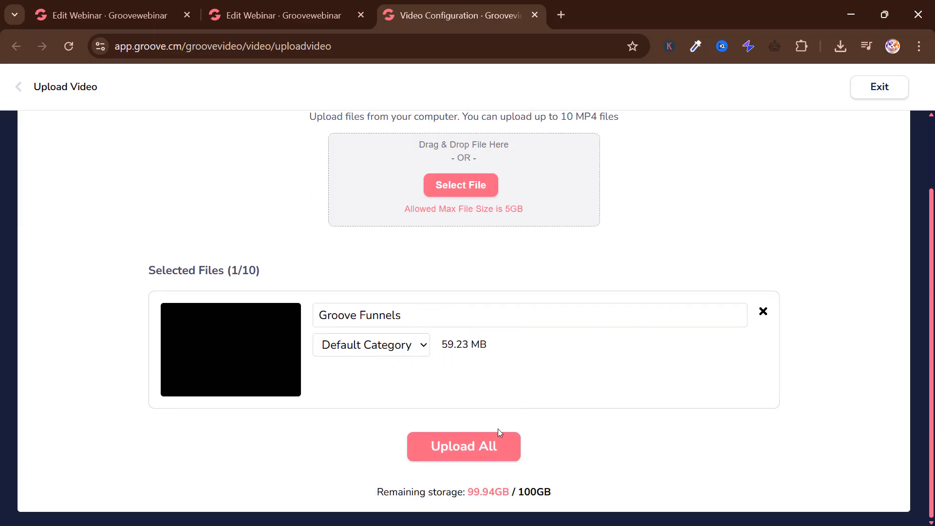
click(475, 457)
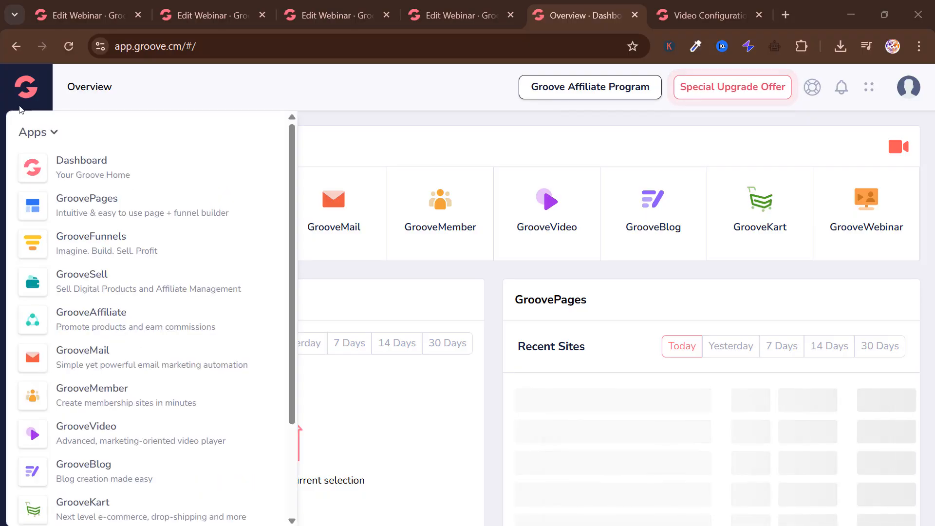
- Switch back to GrooveWebinar, reopen the Groove Funnels webinar for editing and go to its Add a video stage
mouse_move(26, 88)
scroll(90, 314, down, 3)
click(107, 469)
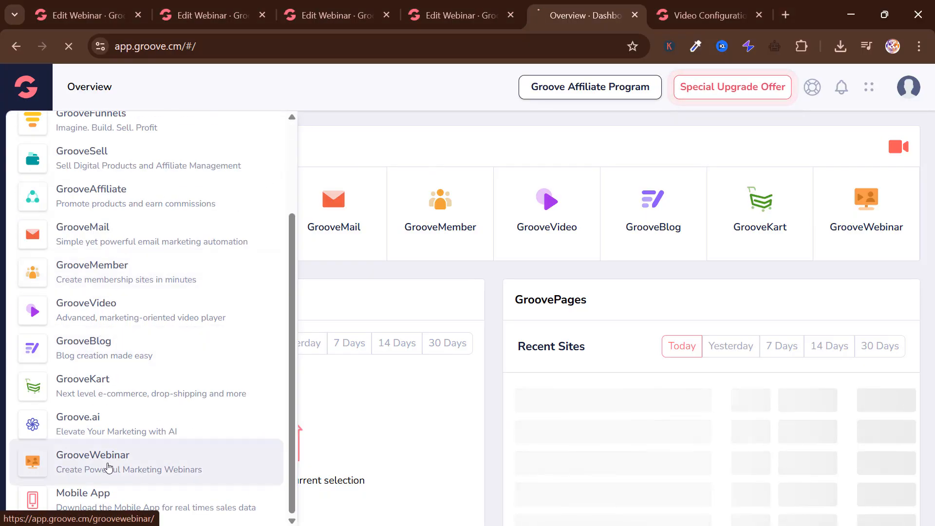
click(128, 197)
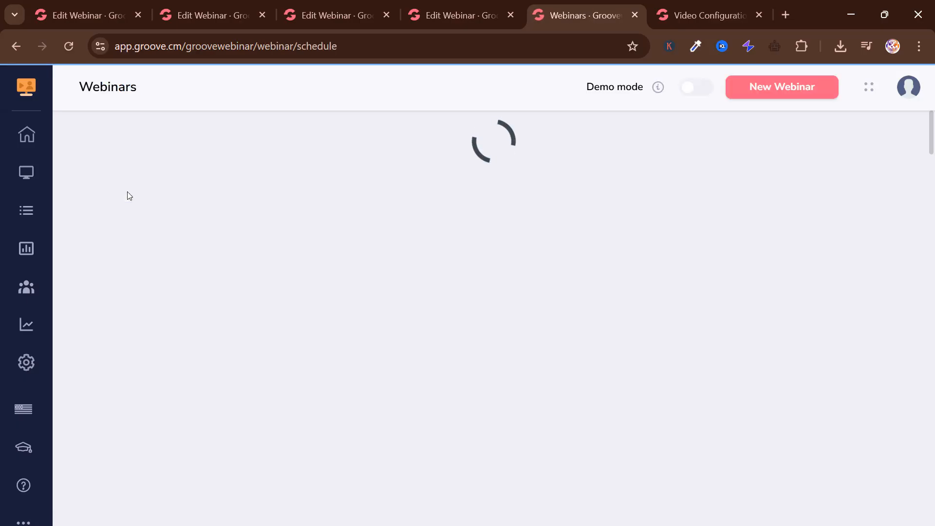
mouse_move(268, 356)
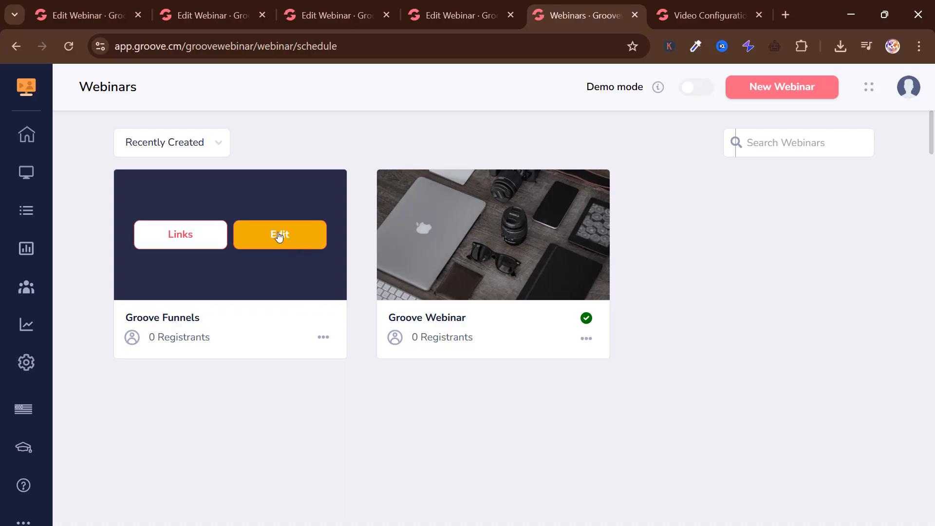
click(279, 237)
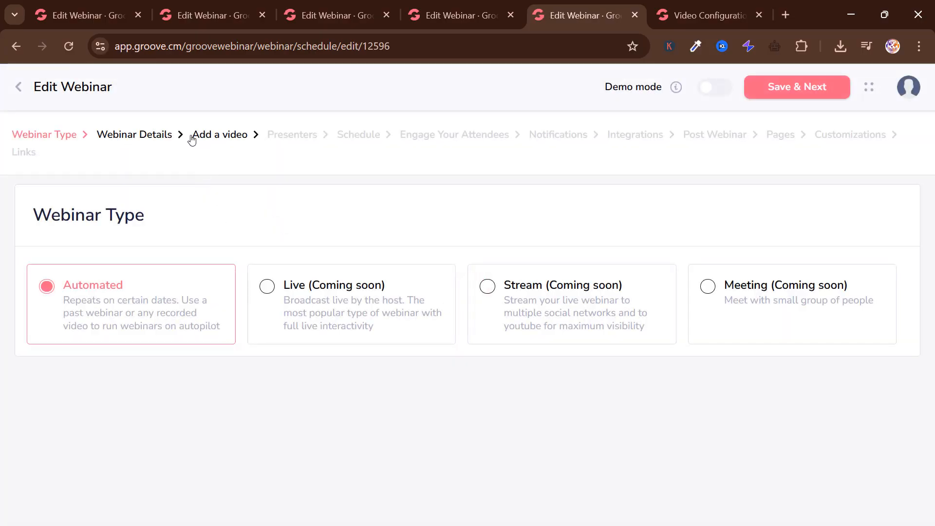
click(210, 140)
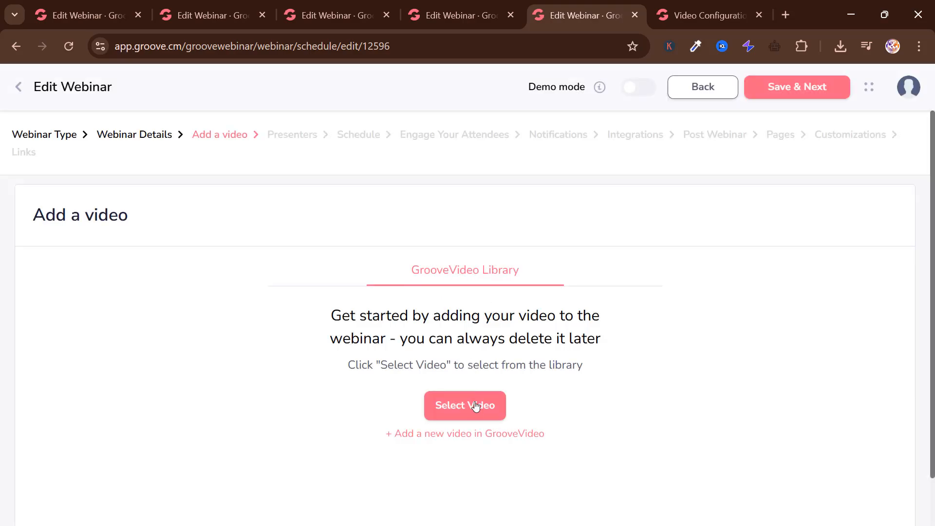
- Select the most recently updated Groove Funnels video from the GrooveVideo library for the webinar and save the video stage
click(475, 406)
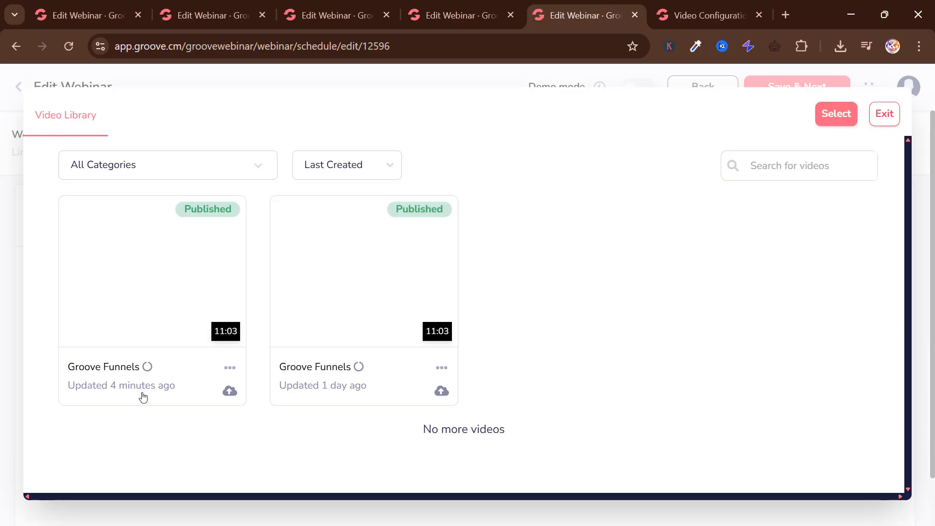
mouse_move(142, 320)
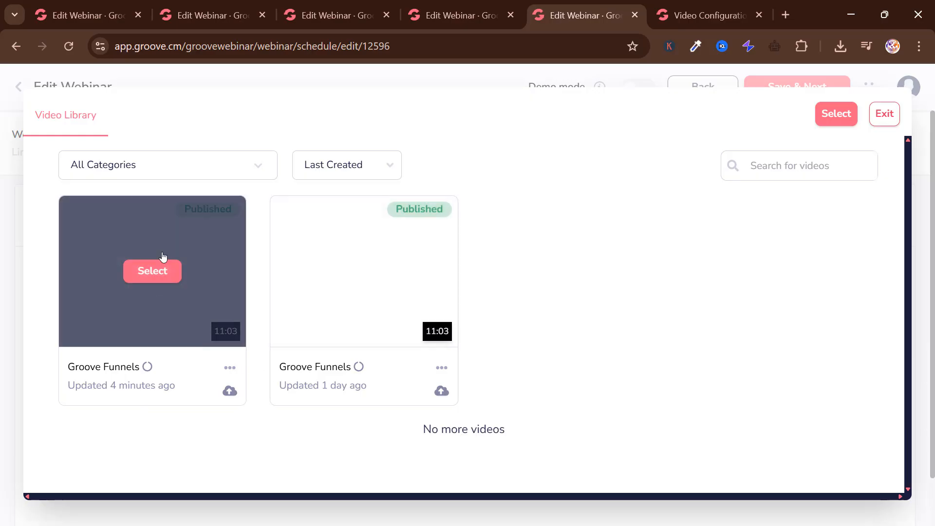
click(166, 276)
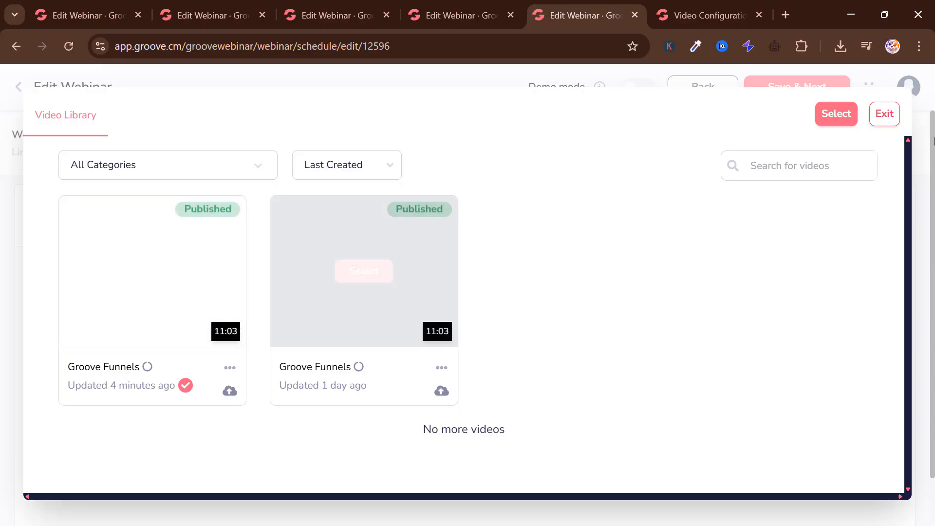
click(847, 116)
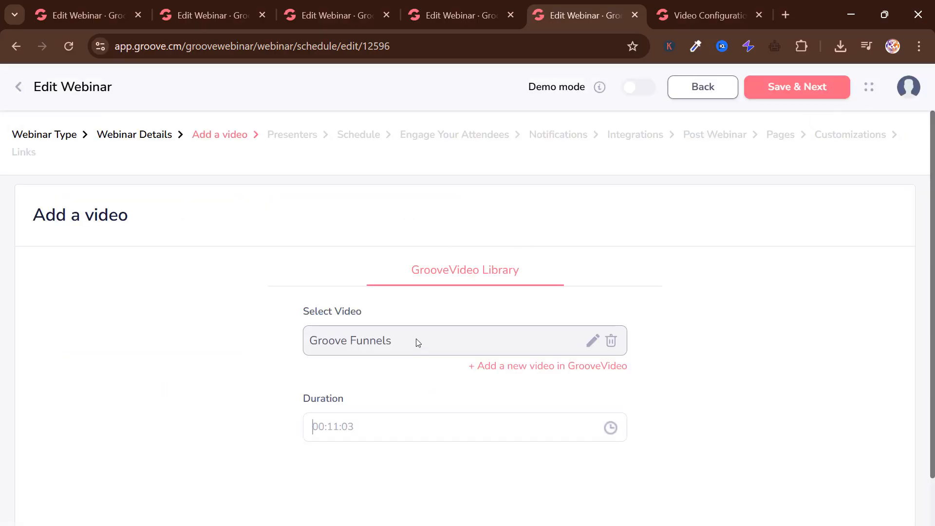
drag(418, 343, 271, 327)
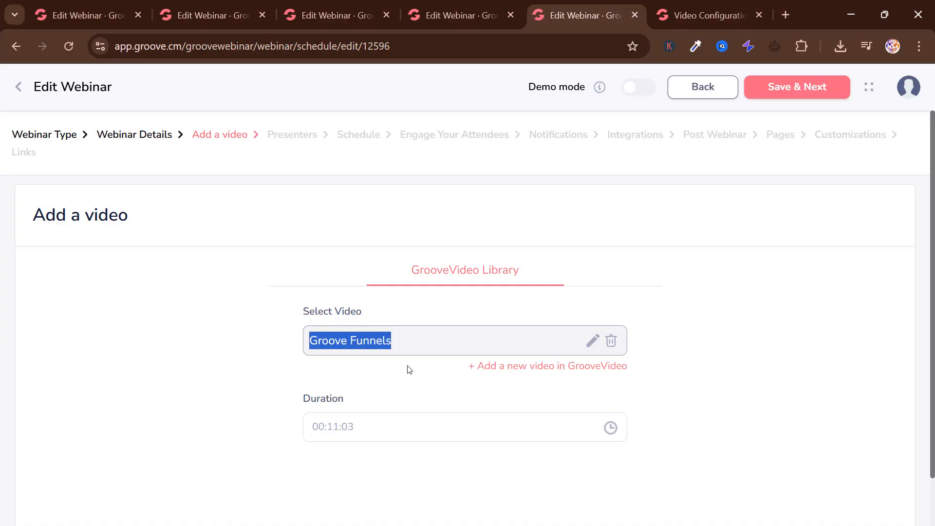
click(361, 334)
scroll(390, 441, down, 1)
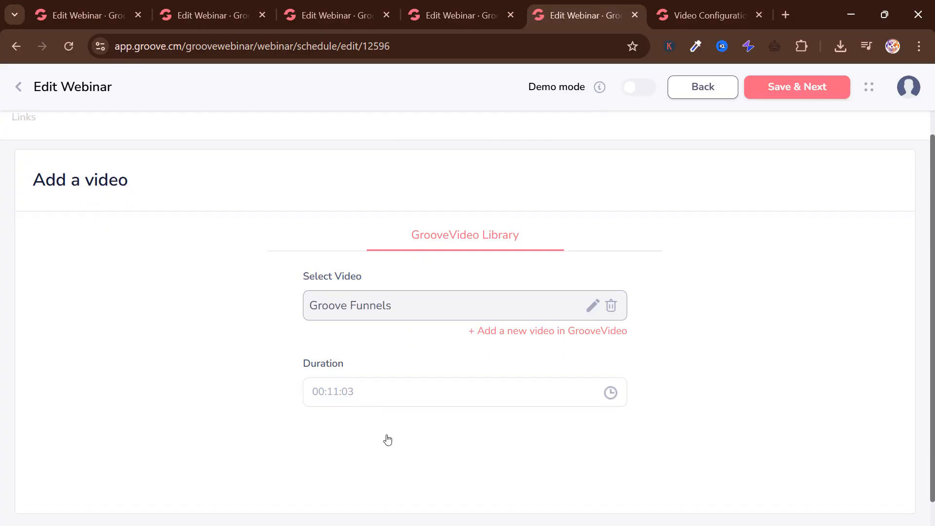
click(790, 95)
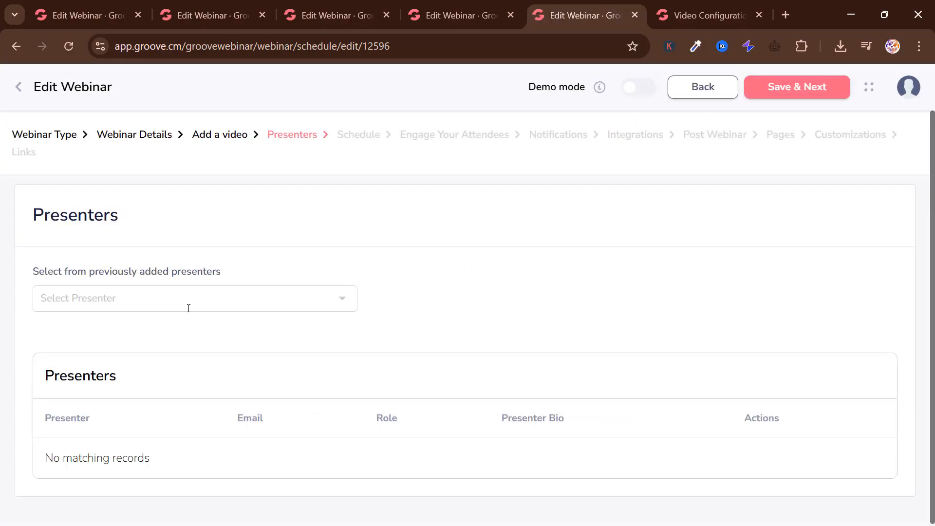
- Add the previously saved presenter to the webinar's Presenters list and save the stage
click(188, 295)
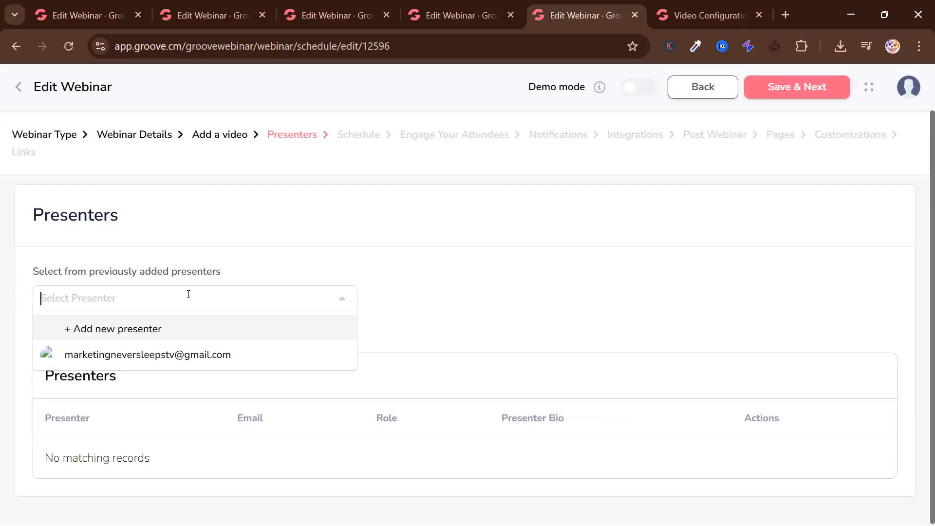
click(489, 265)
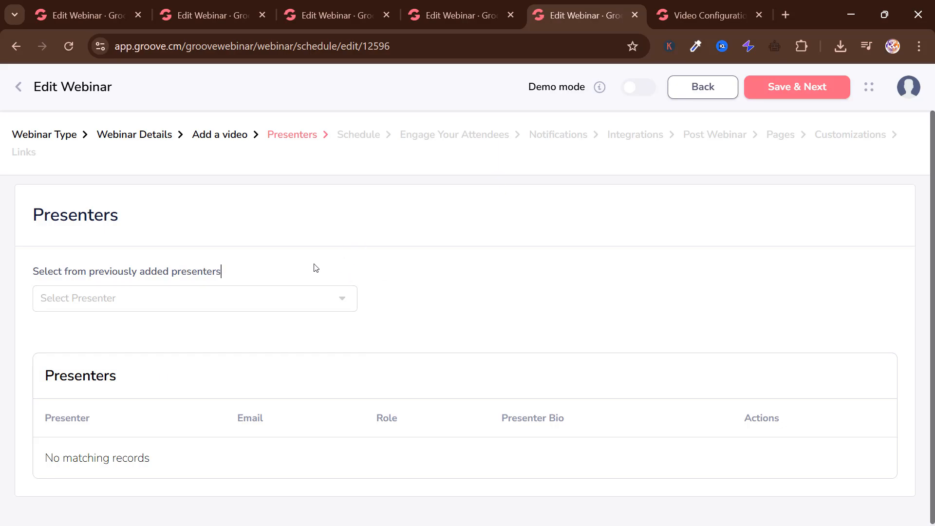
click(249, 294)
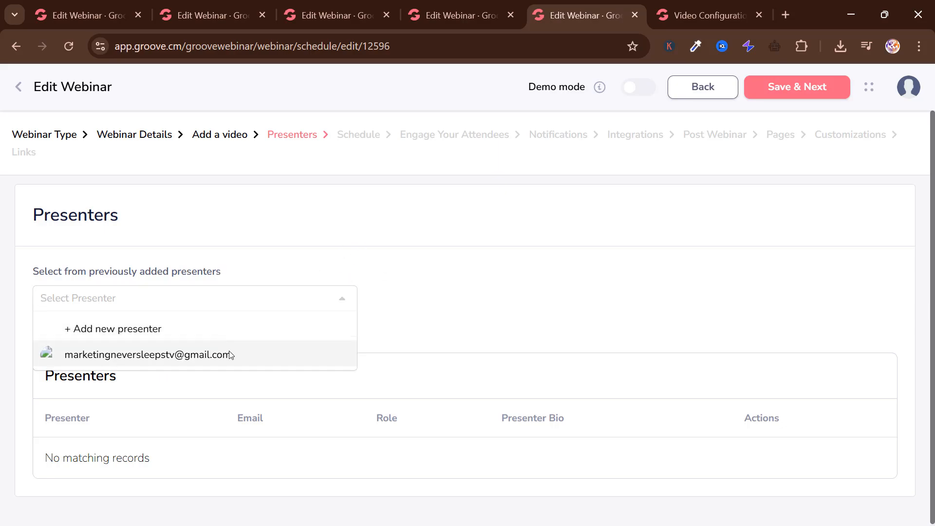
click(154, 360)
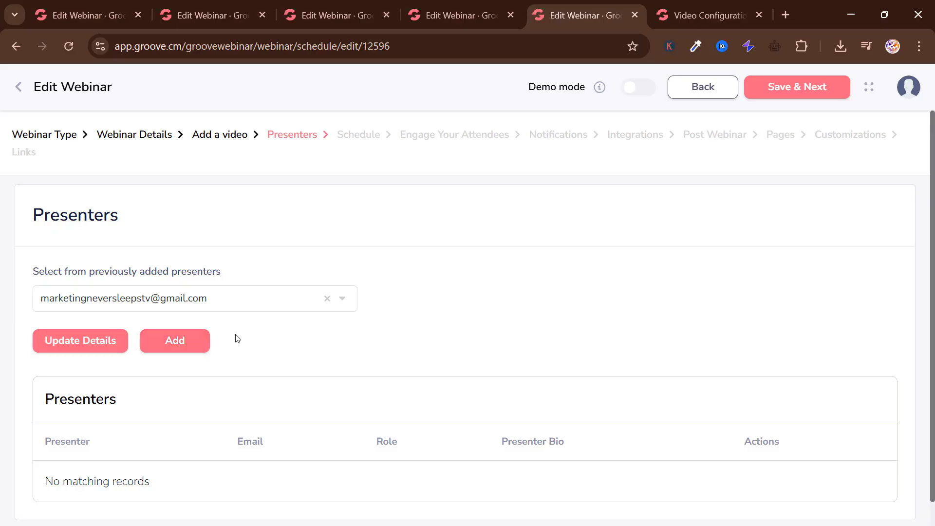
click(192, 349)
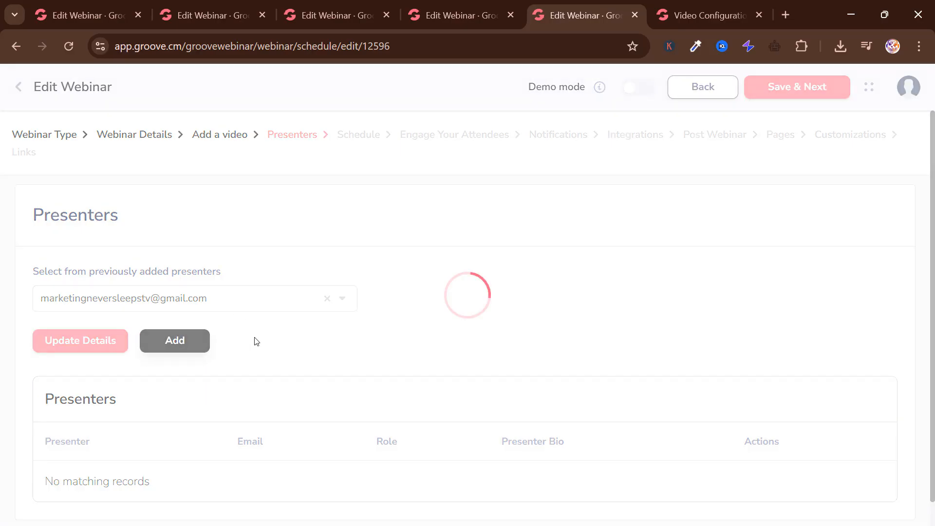
scroll(273, 341, down, 1)
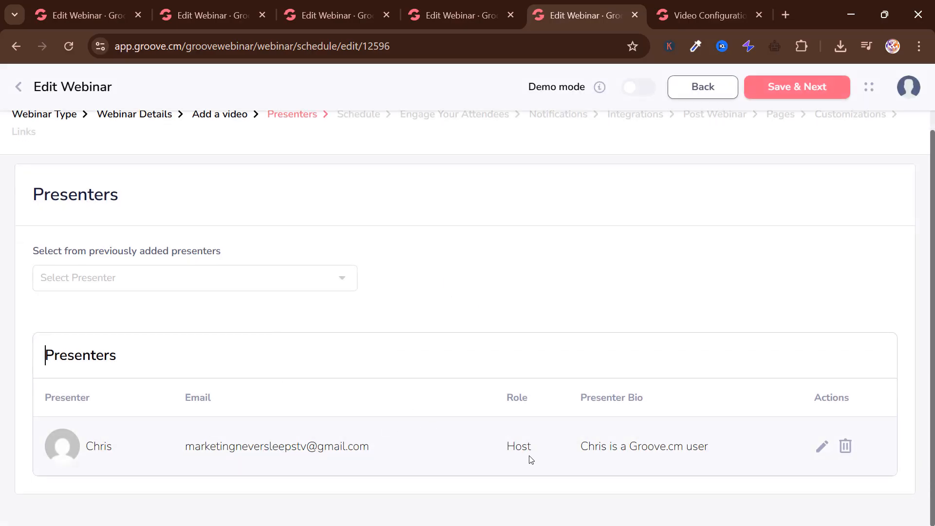
scroll(585, 341, up, 1)
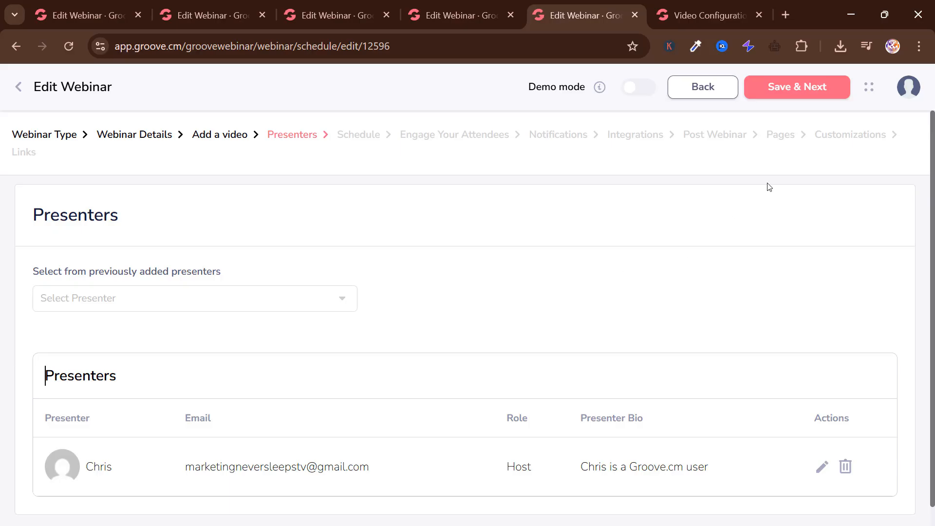
click(806, 89)
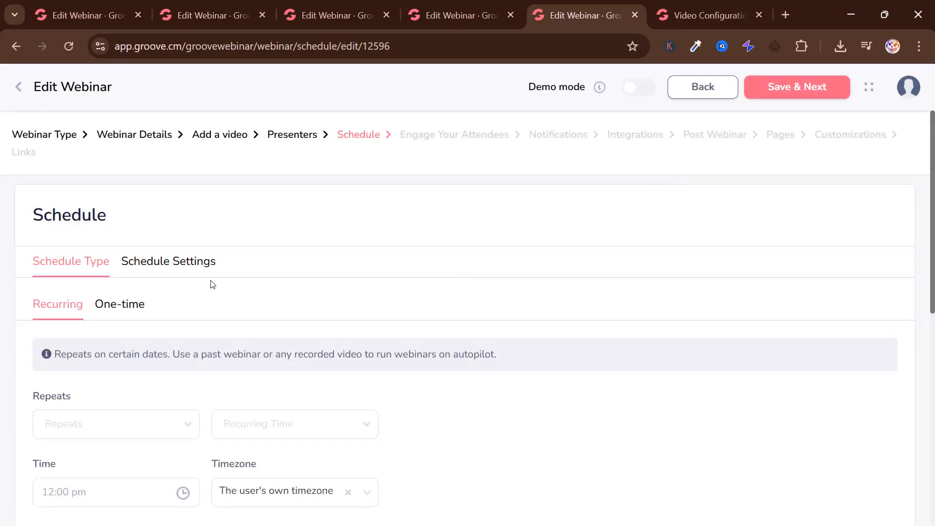
- Set the recurring schedule to repeat Every Day and view the time picker, leaving the time unchanged
scroll(211, 265, down, 1)
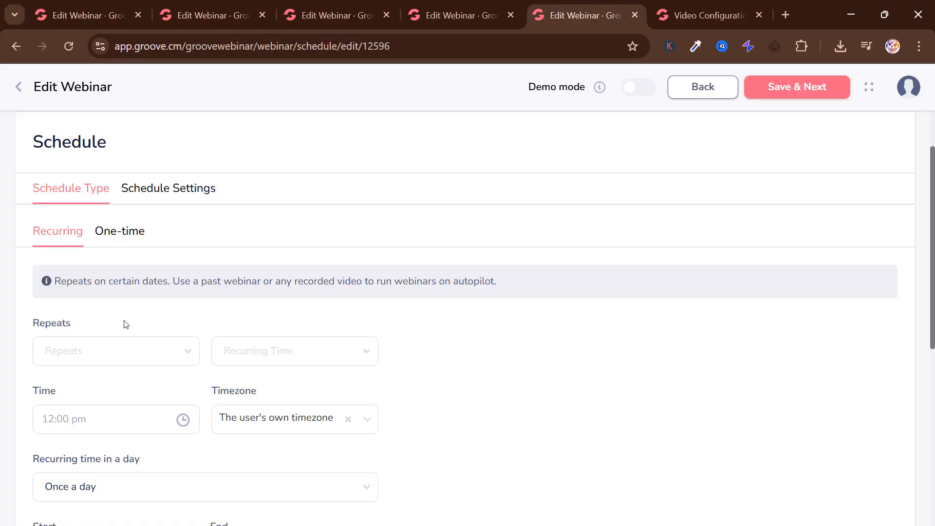
scroll(127, 341, down, 1)
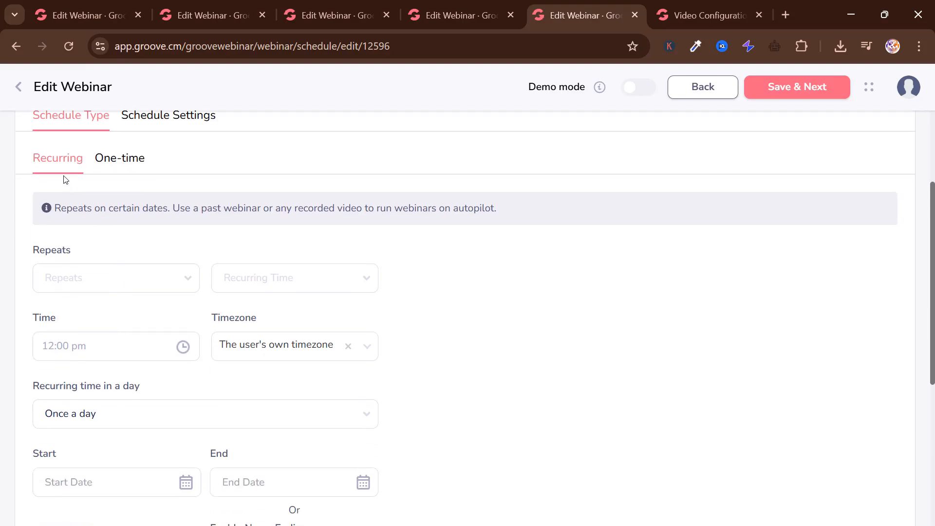
click(92, 287)
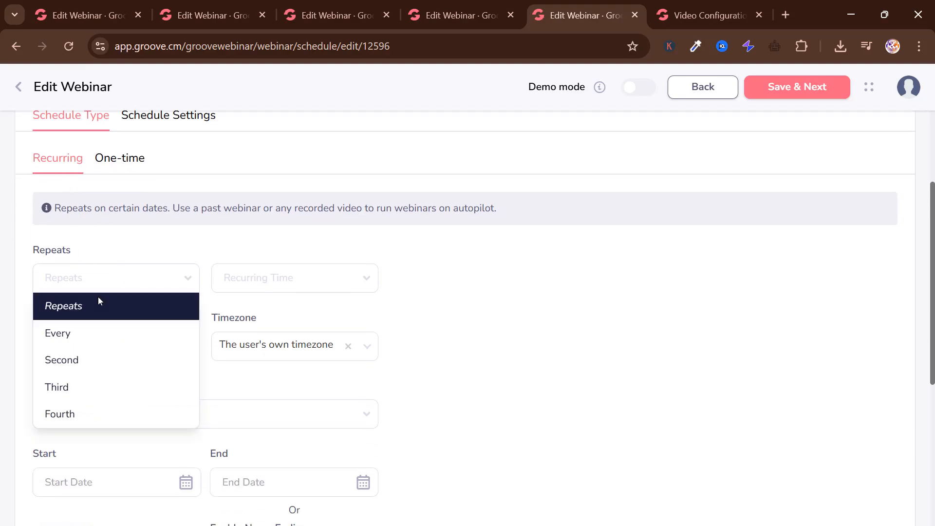
click(108, 328)
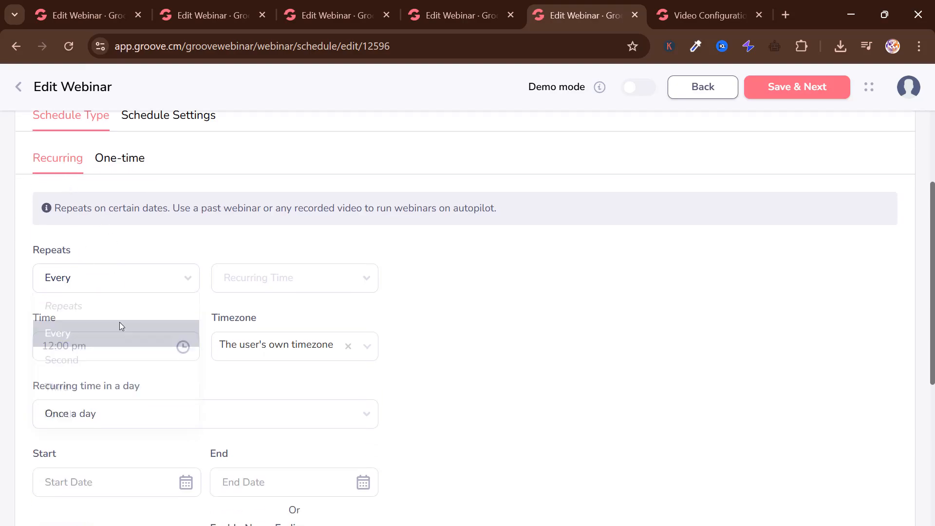
click(241, 277)
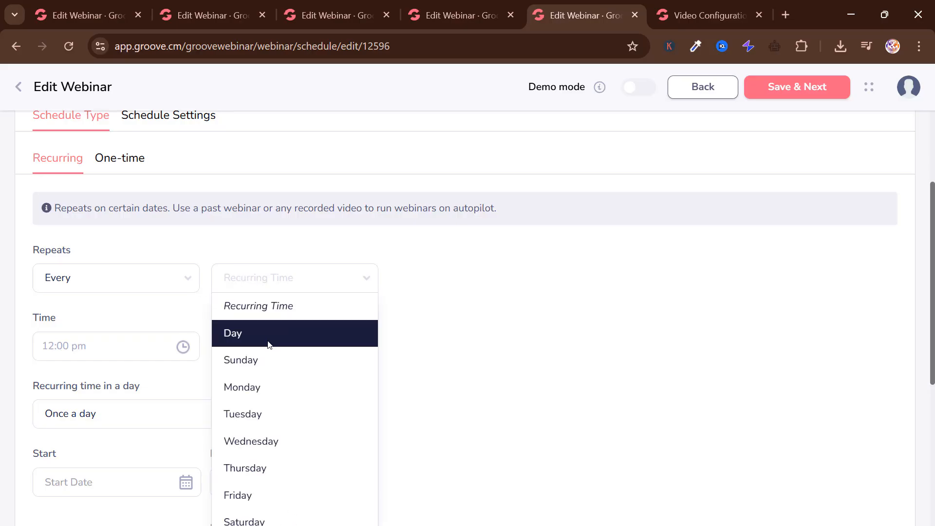
click(268, 335)
click(116, 353)
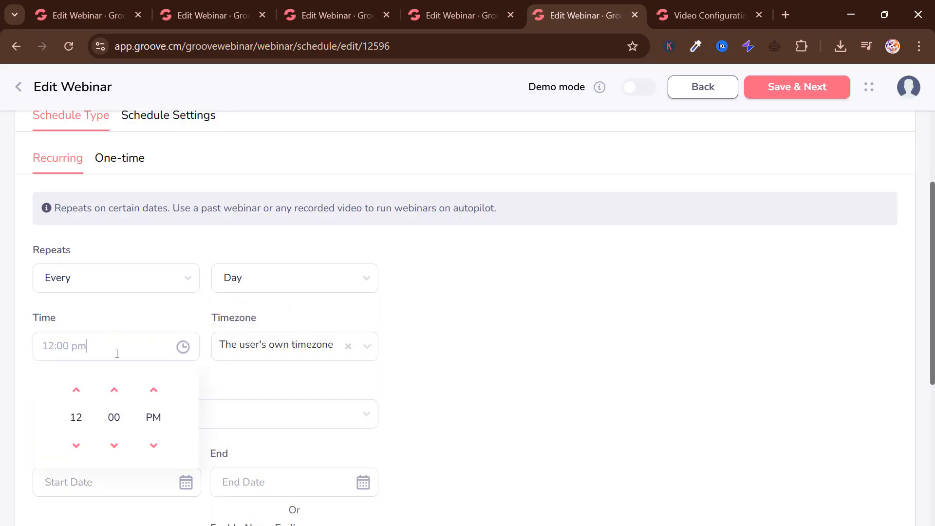
click(93, 329)
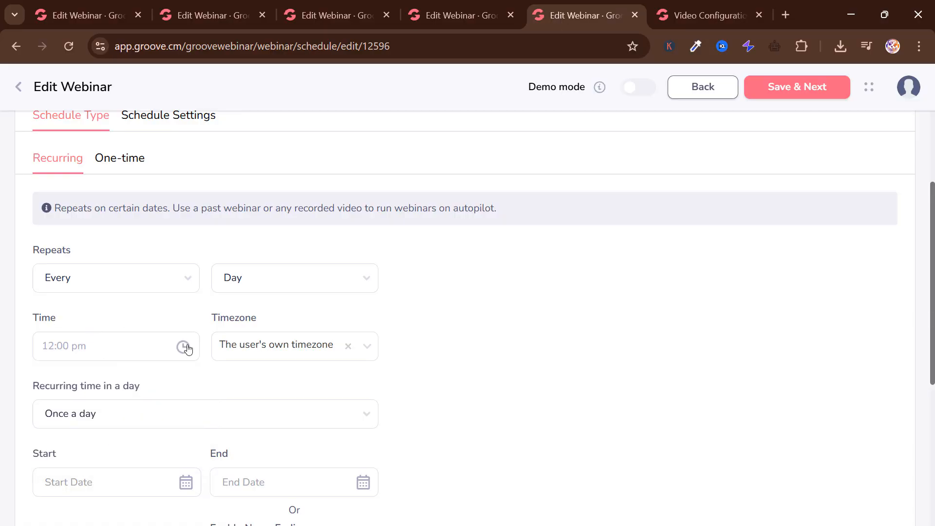
- Look through the repeat frequency and weekday options, and choose Every and Day again for the recurring schedule
click(116, 282)
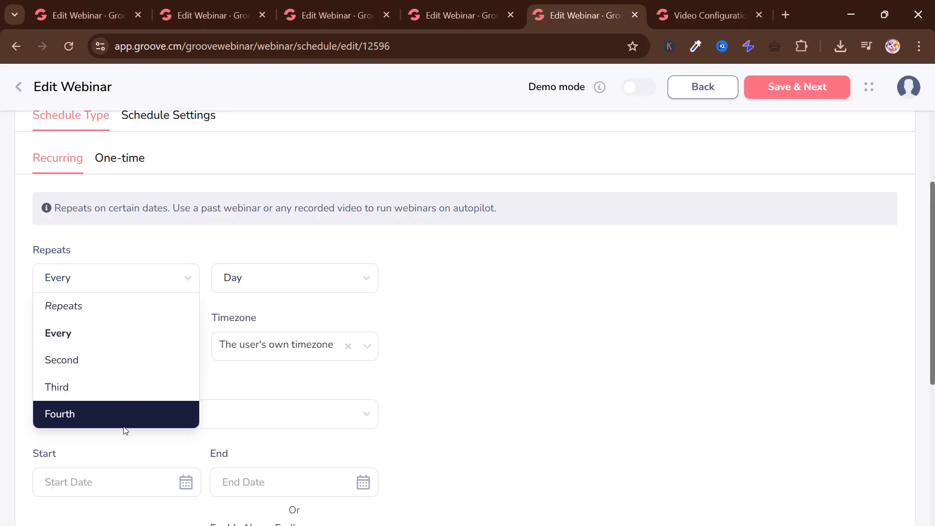
click(299, 291)
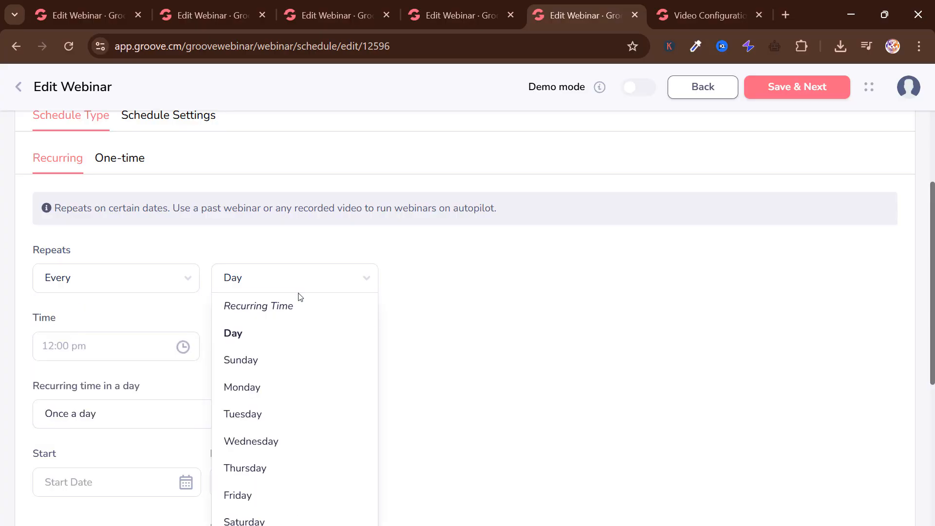
click(299, 315)
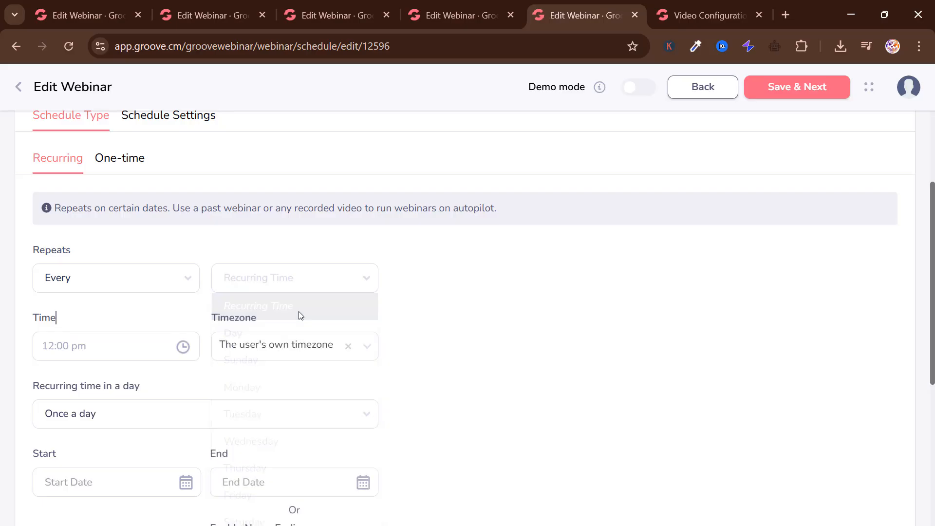
click(293, 276)
click(136, 298)
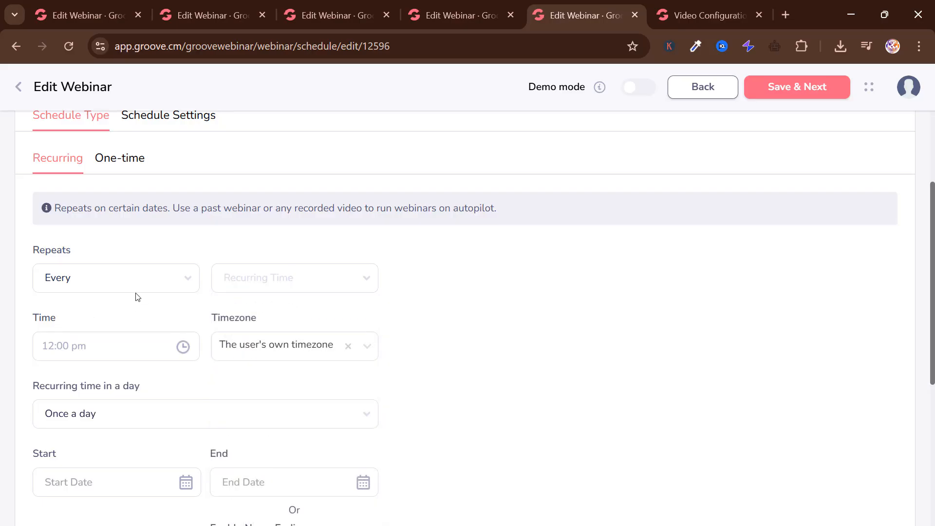
click(130, 291)
click(133, 323)
click(282, 287)
click(284, 327)
- View the options for the recurring time in a day, keeping Once a day
scroll(263, 367, down, 1)
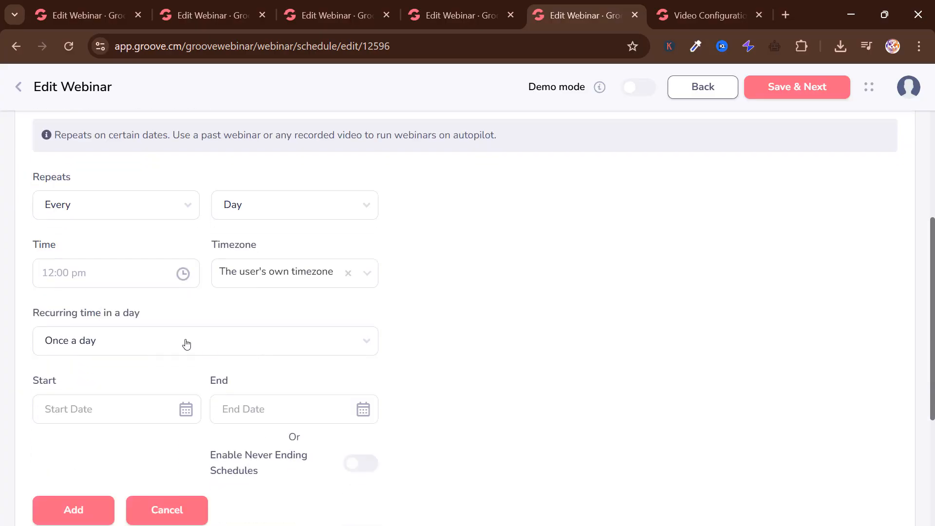
click(170, 343)
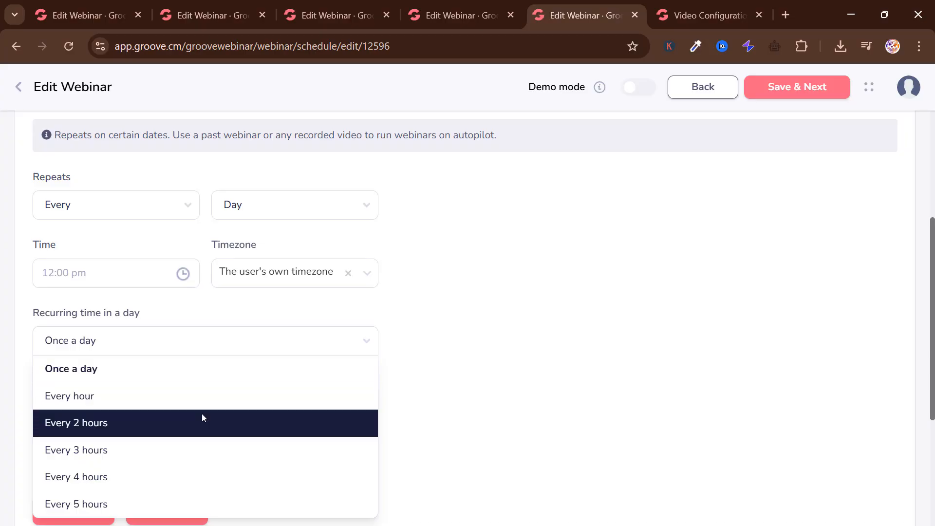
click(490, 342)
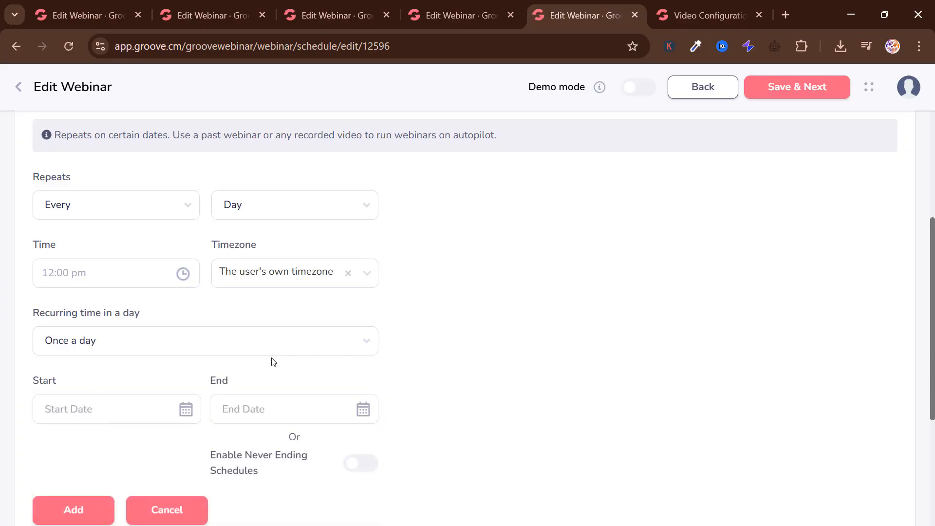
click(82, 350)
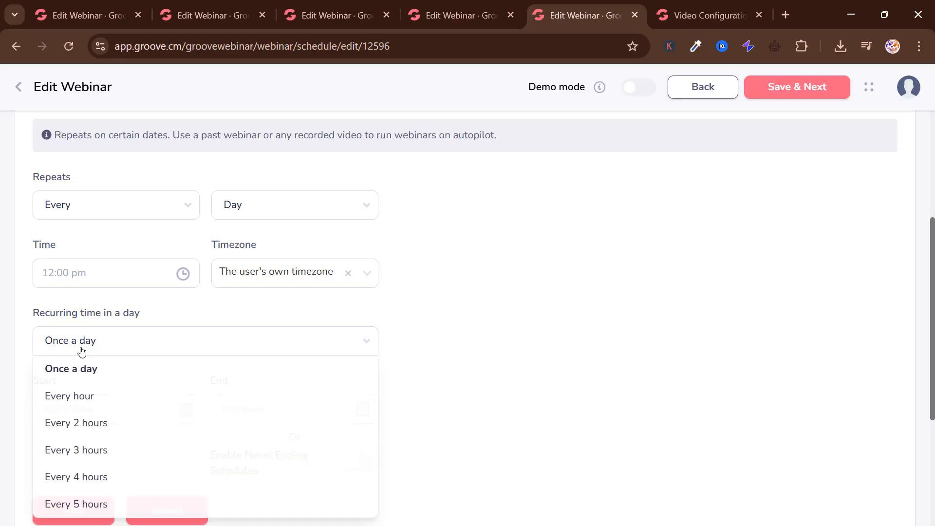
click(462, 324)
- Set the recurring schedule's start date to July 21, 2025 and its end date to July 31, 2025
click(79, 417)
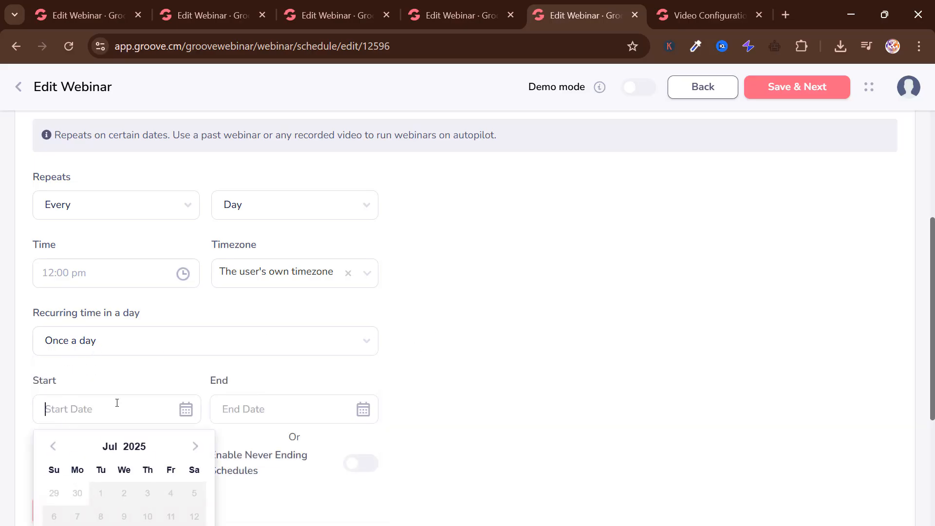
scroll(117, 404, down, 3)
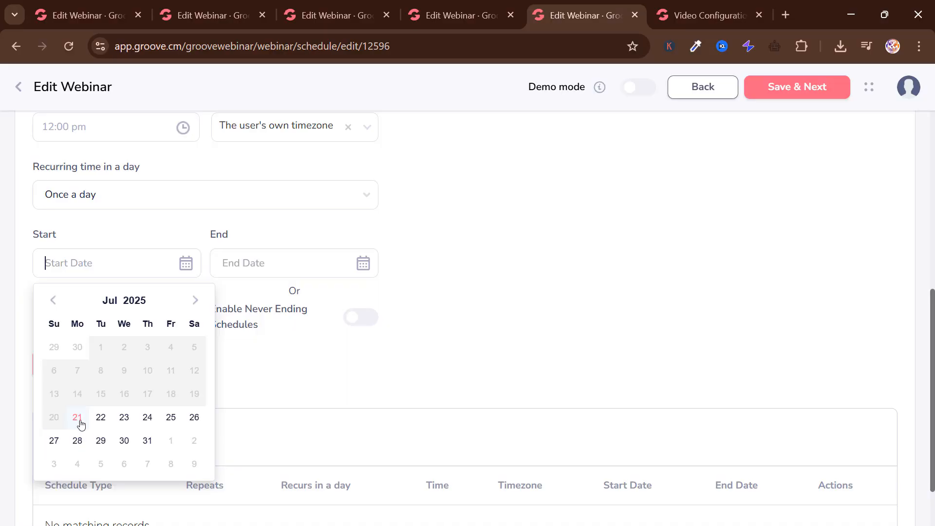
click(78, 421)
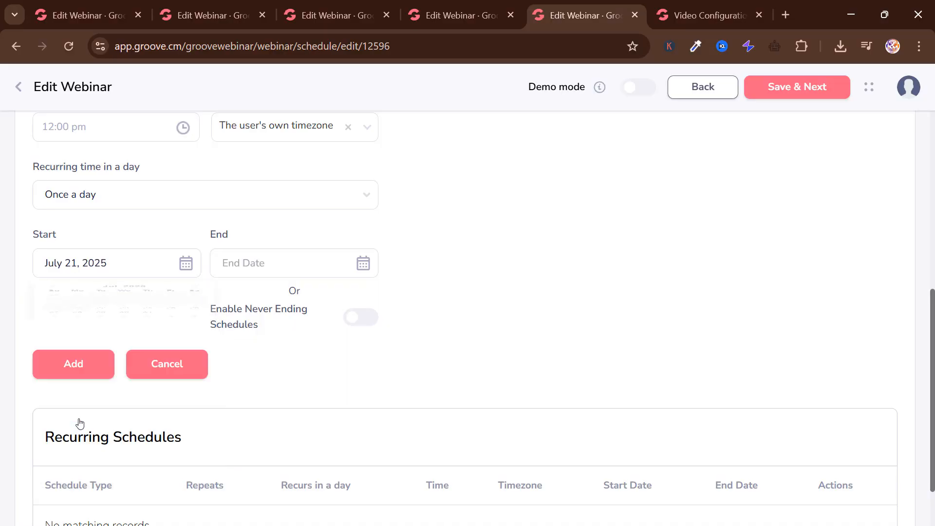
click(294, 256)
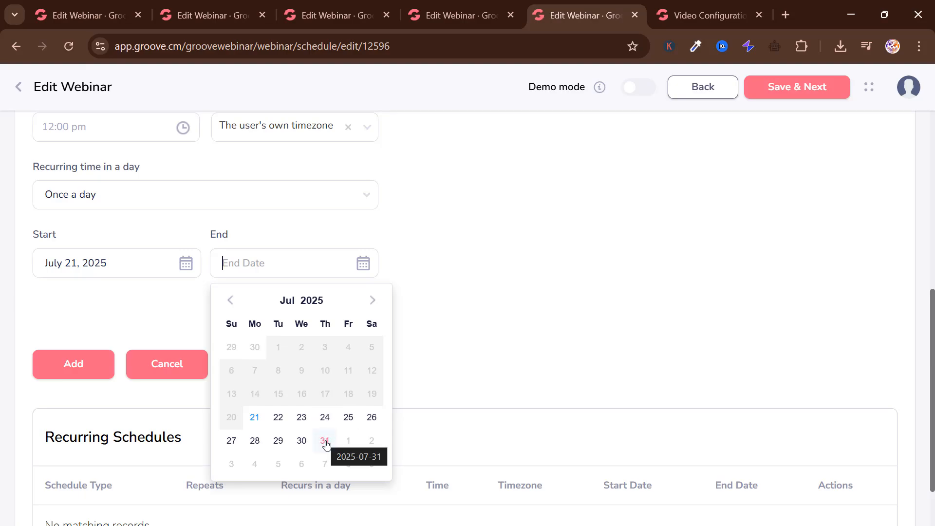
click(325, 442)
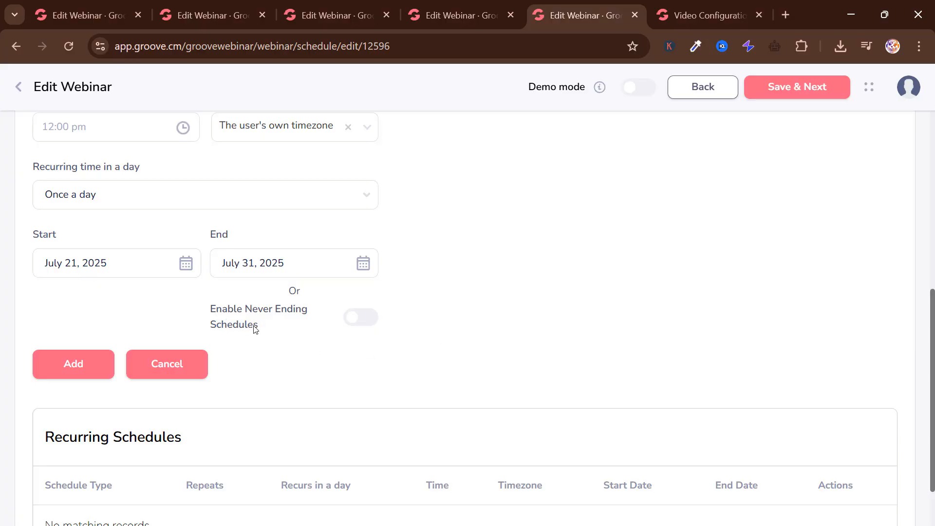
- Set the end date to July 31, 2025 with never-ending schedules switched off, and add the recurring schedule
click(359, 319)
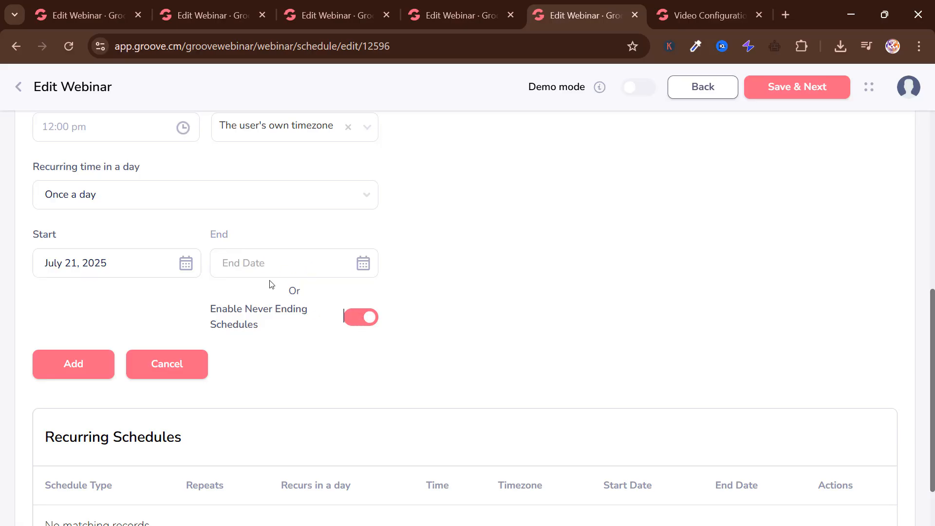
click(359, 314)
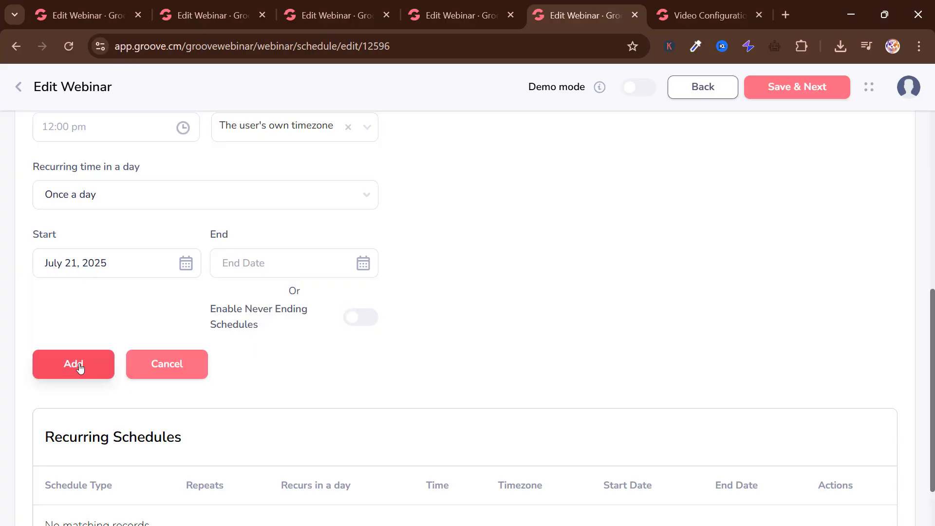
scroll(76, 367, down, 2)
click(93, 299)
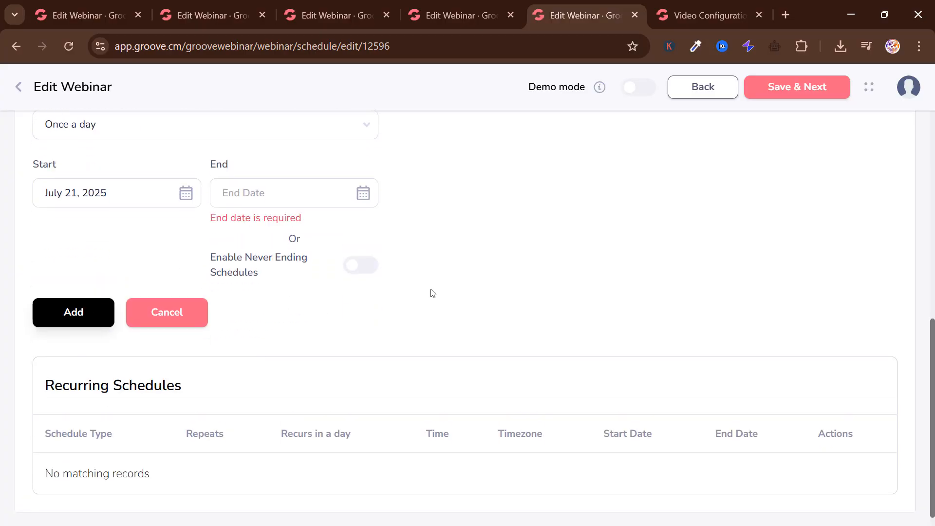
click(298, 187)
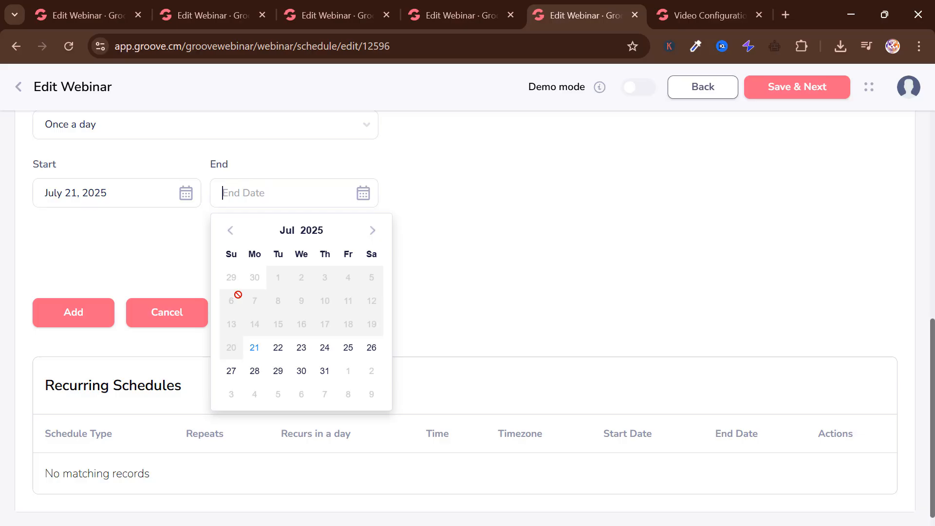
click(326, 377)
click(89, 291)
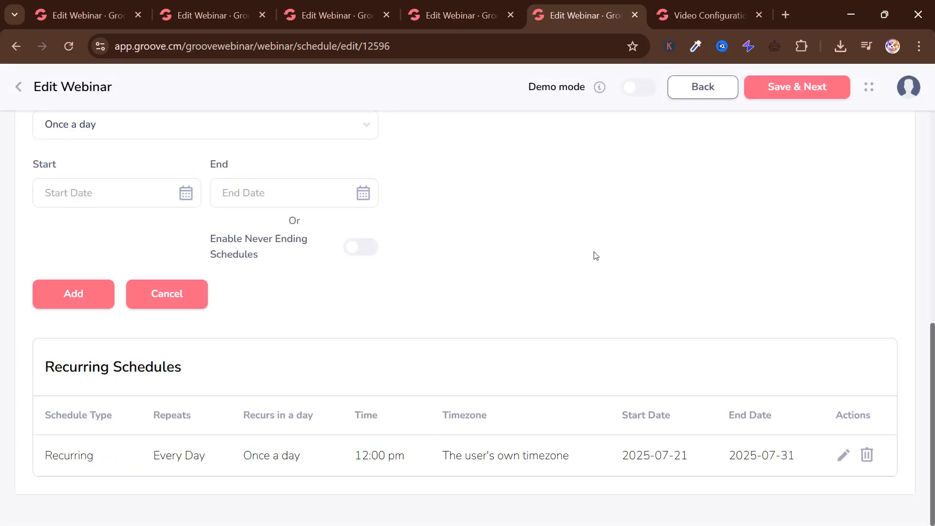
- Save the webinar's schedule and continue to the Engage Your Attendees stage
scroll(622, 246, up, 3)
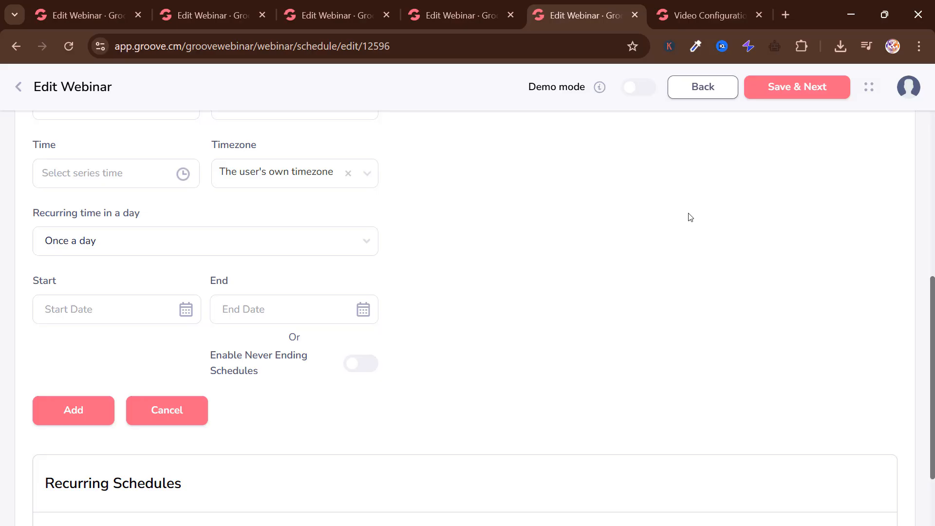
click(808, 87)
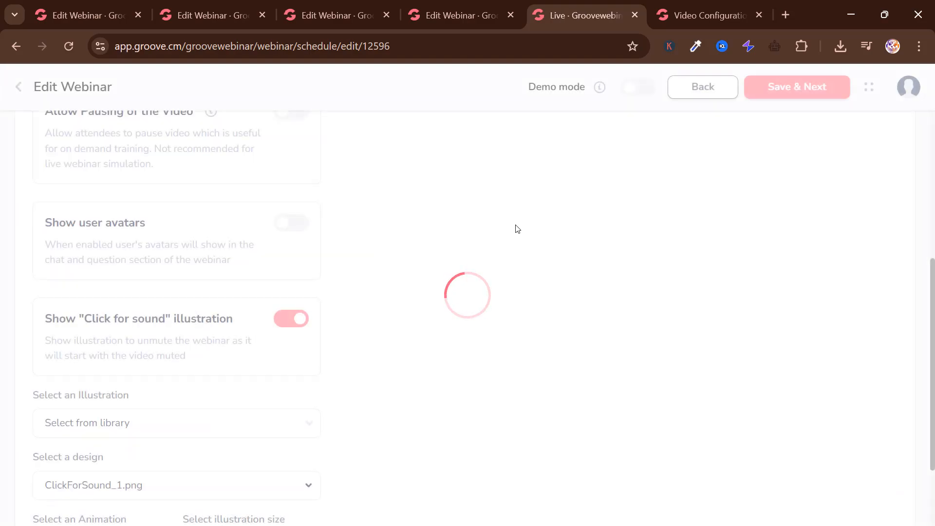
scroll(478, 248, up, 6)
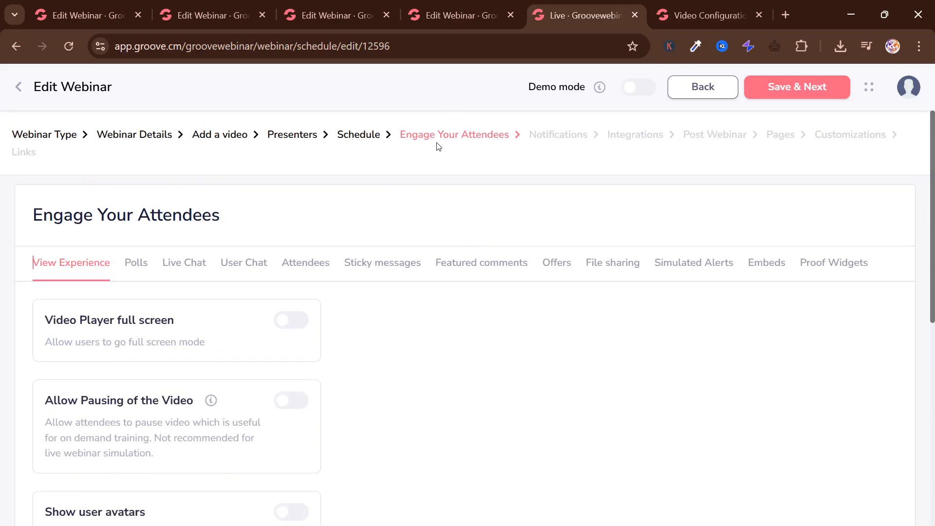
- Examine the View Experience settings for full screen, video pausing, user avatars and the "Click for sound" illustration, leaving full screen off
scroll(330, 208, down, 2)
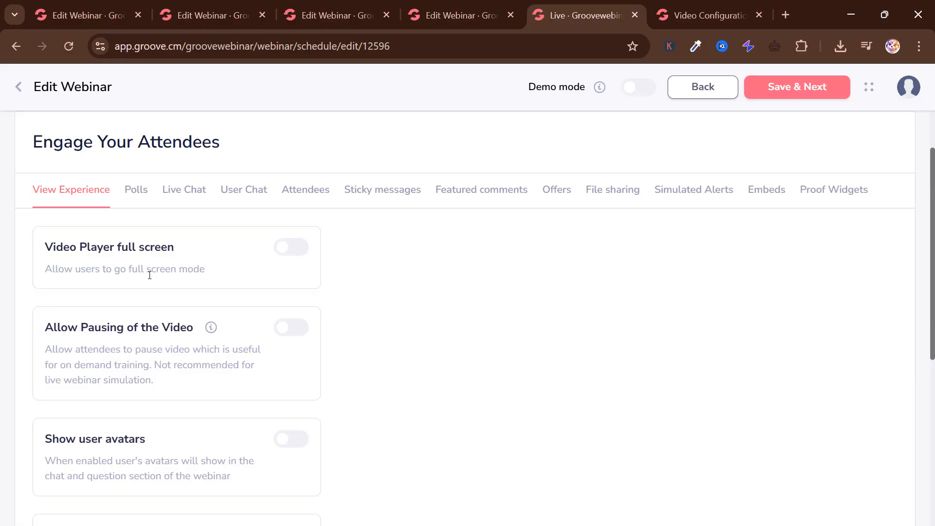
click(301, 246)
click(301, 245)
scroll(299, 243, down, 2)
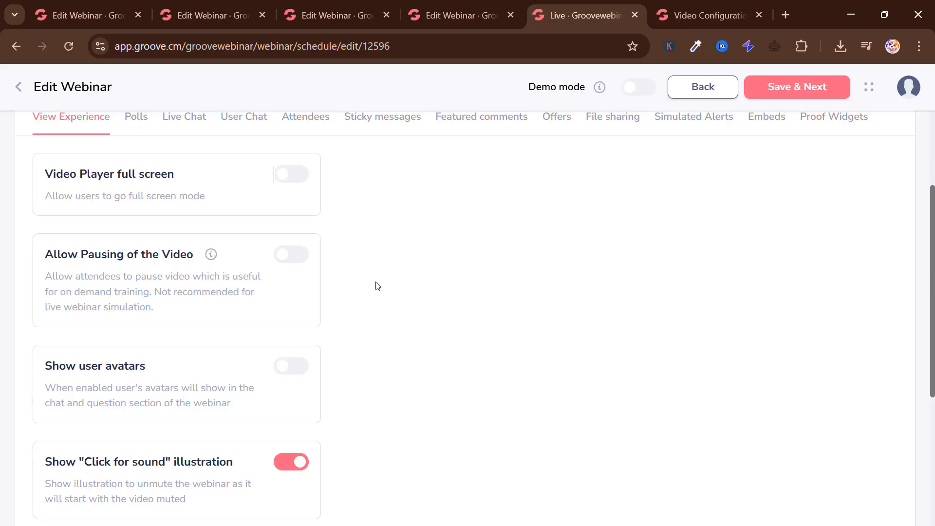
scroll(377, 286, down, 1)
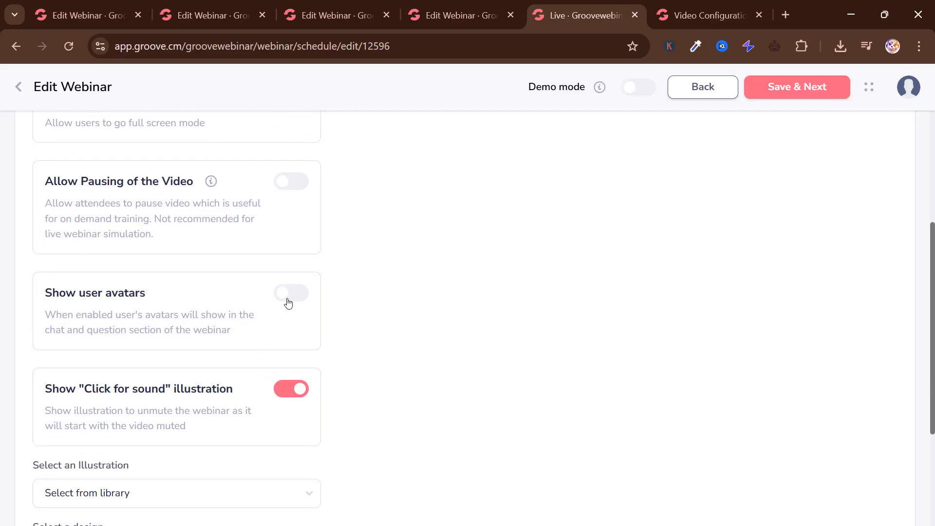
scroll(349, 305, down, 2)
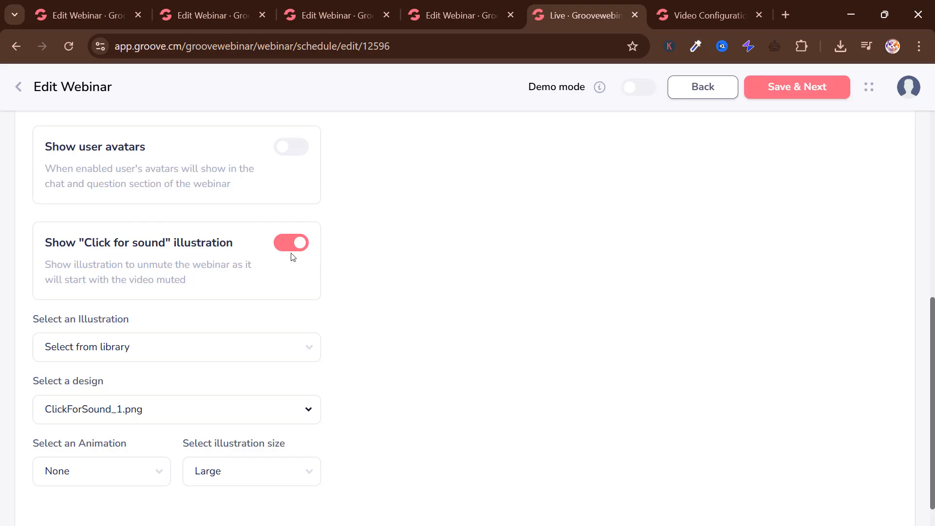
scroll(283, 319, down, 1)
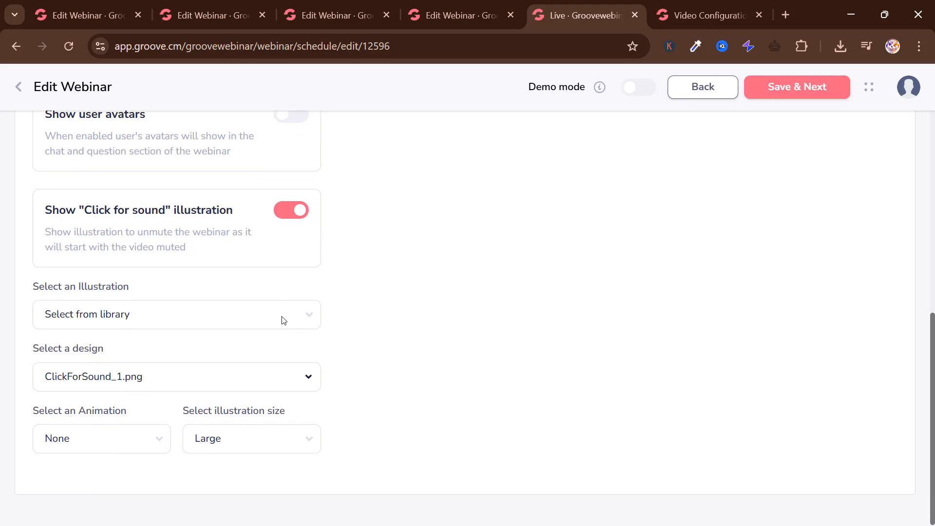
- Keep the library as the "Click for sound" illustration source and choose the ClickForSound_2.png design
click(175, 329)
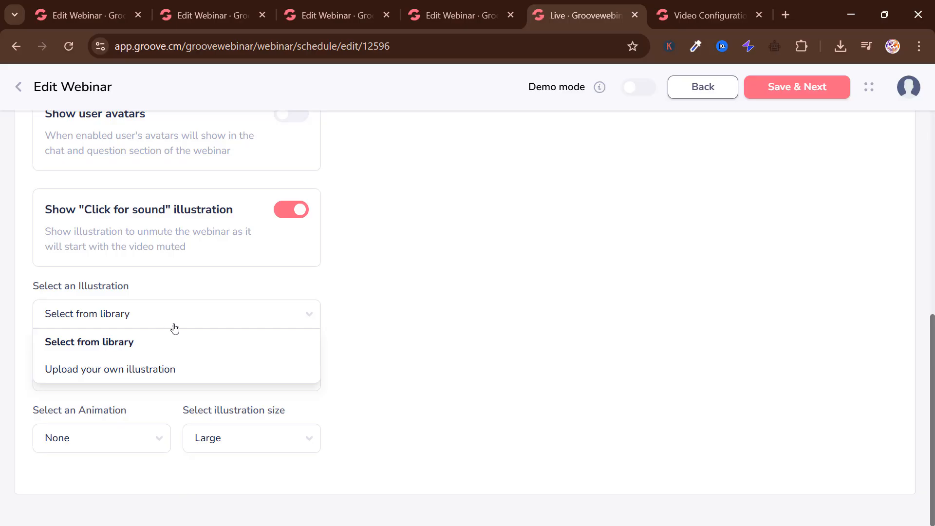
click(189, 352)
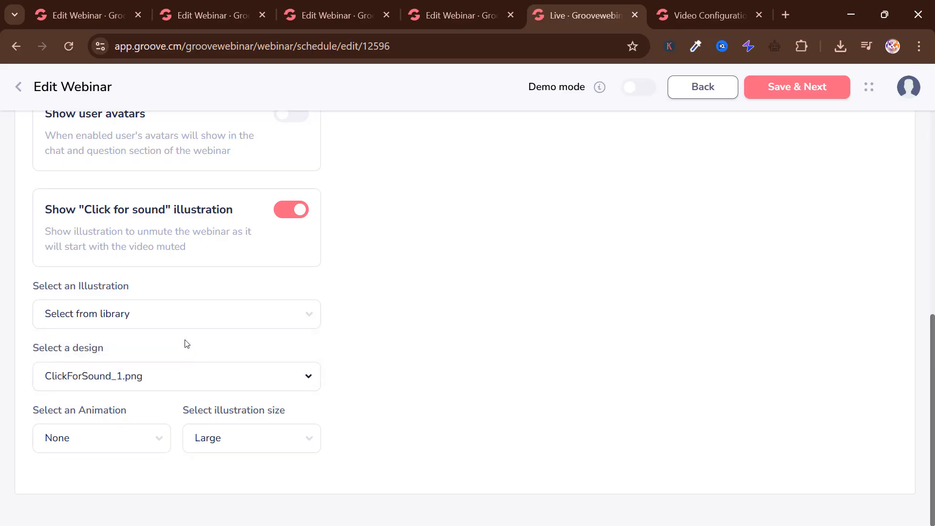
click(185, 374)
click(185, 374)
click(185, 374)
scroll(243, 308, down, 1)
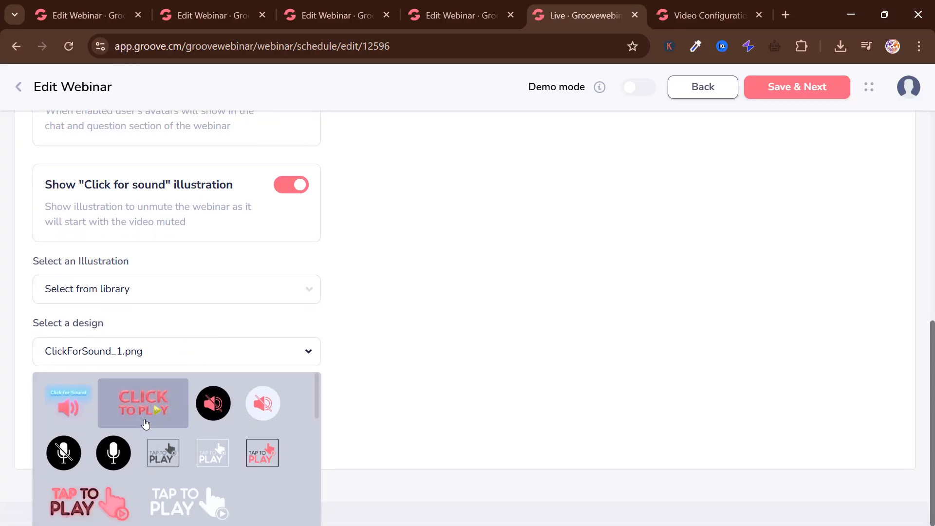
click(143, 403)
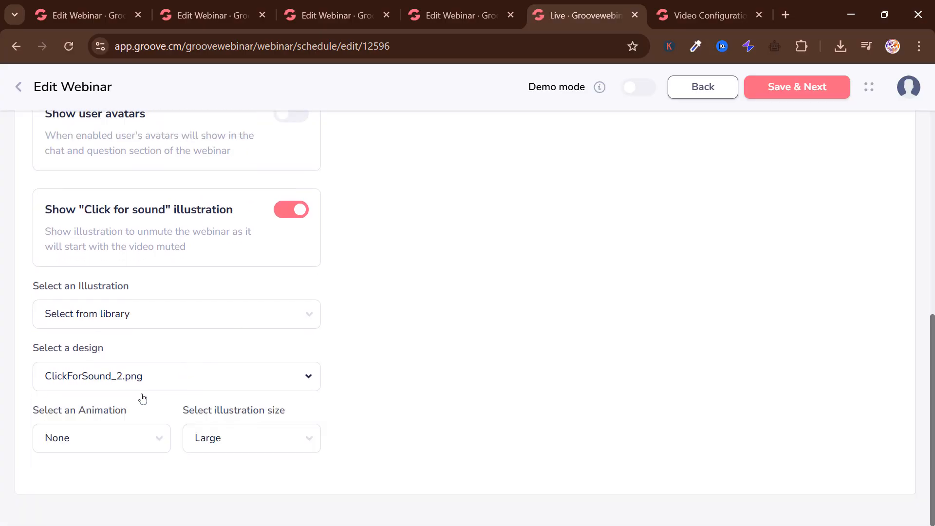
click(122, 443)
scroll(658, 207, up, 1)
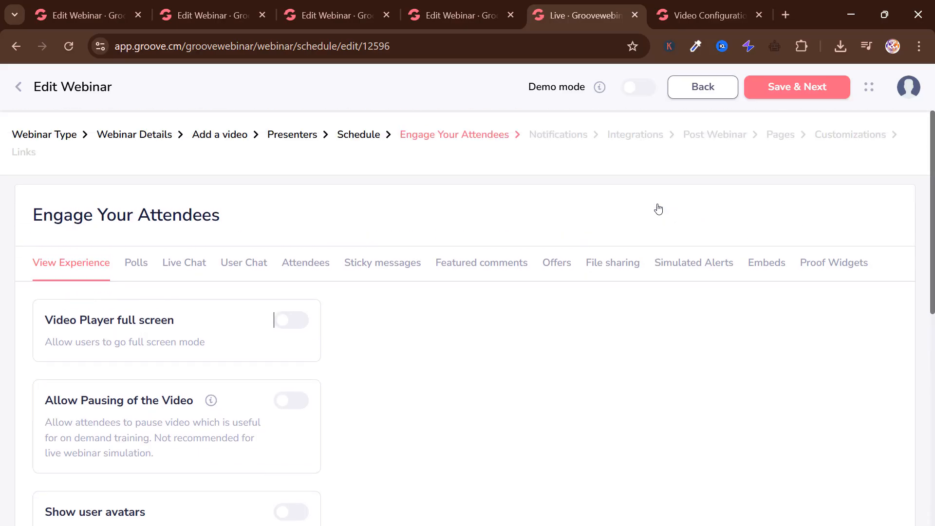
scroll(453, 267, down, 5)
scroll(272, 209, up, 2)
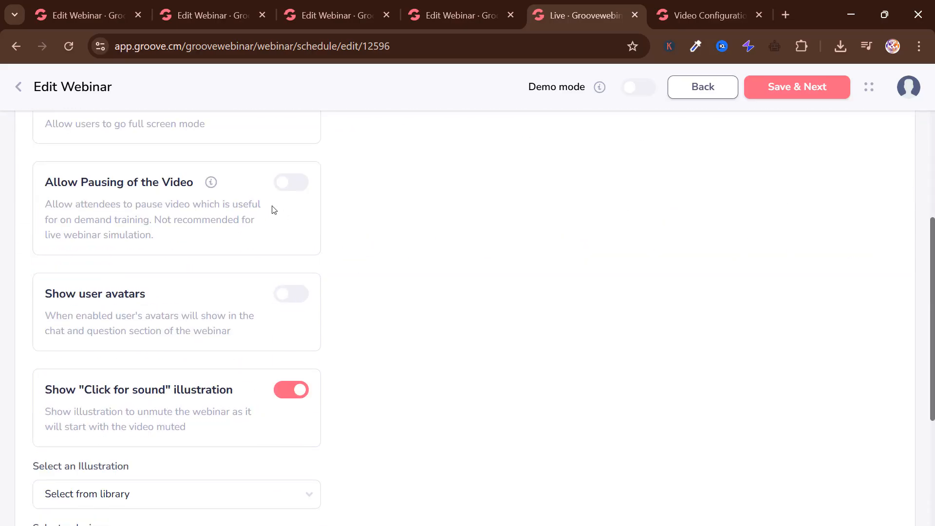
click(293, 175)
click(292, 175)
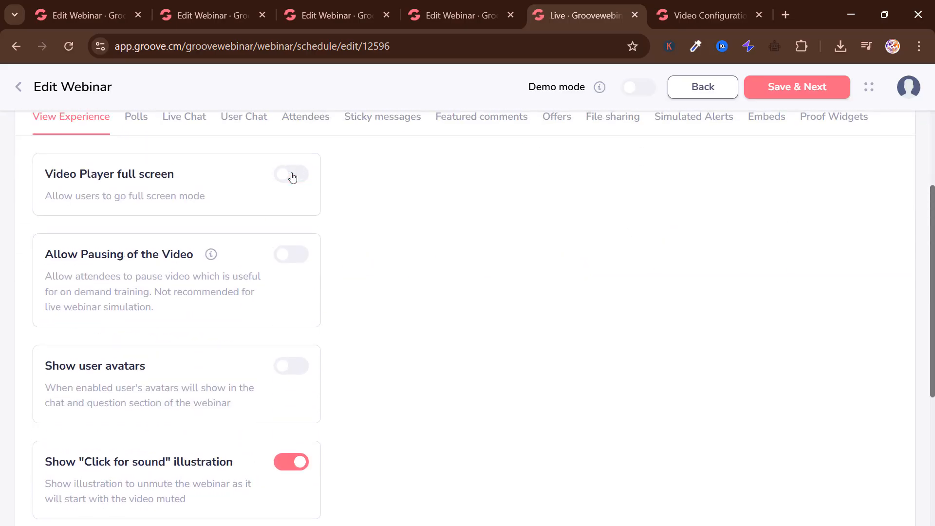
- Set the illustration's animation to Bounce and view the size options, keeping Large
scroll(328, 215, down, 5)
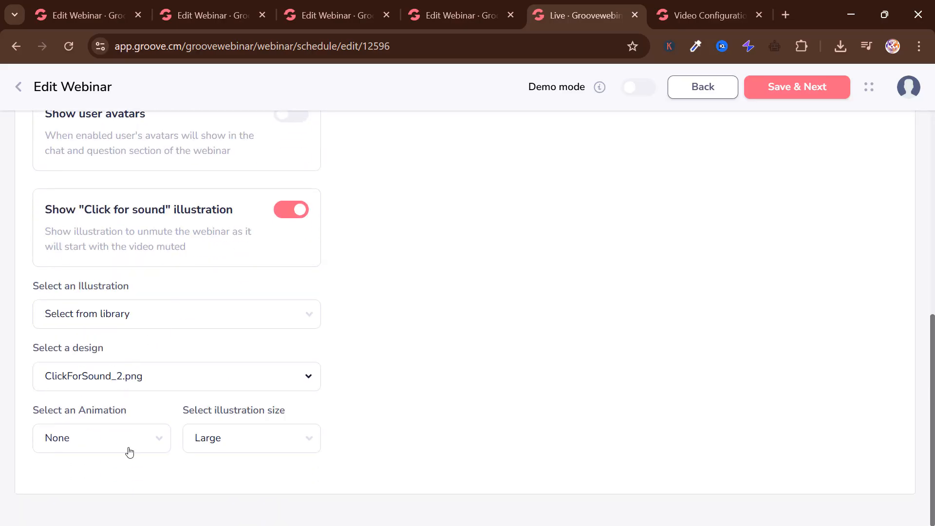
click(122, 444)
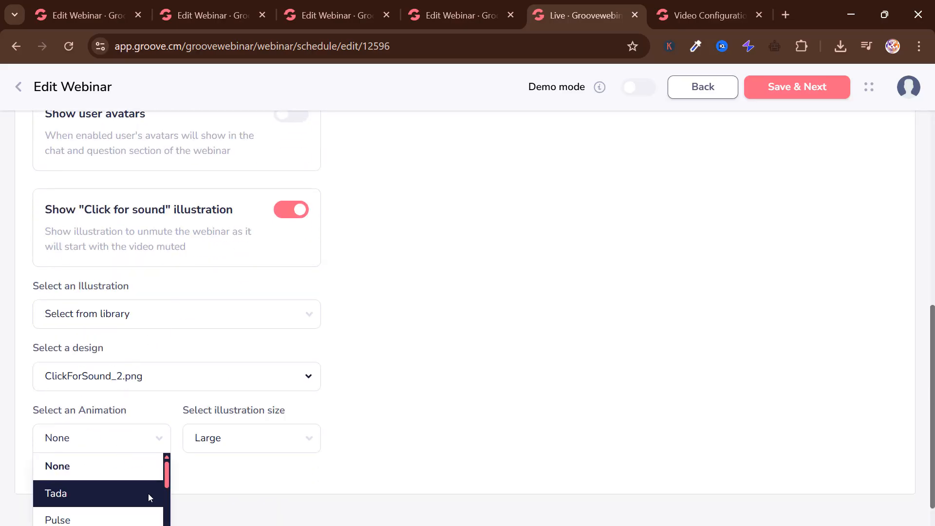
scroll(122, 493, down, 5)
scroll(99, 488, down, 2)
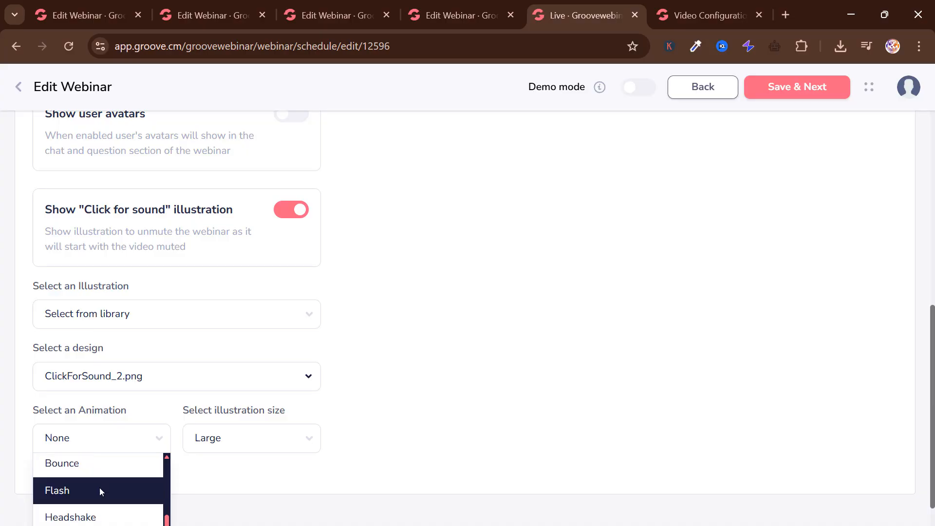
click(84, 464)
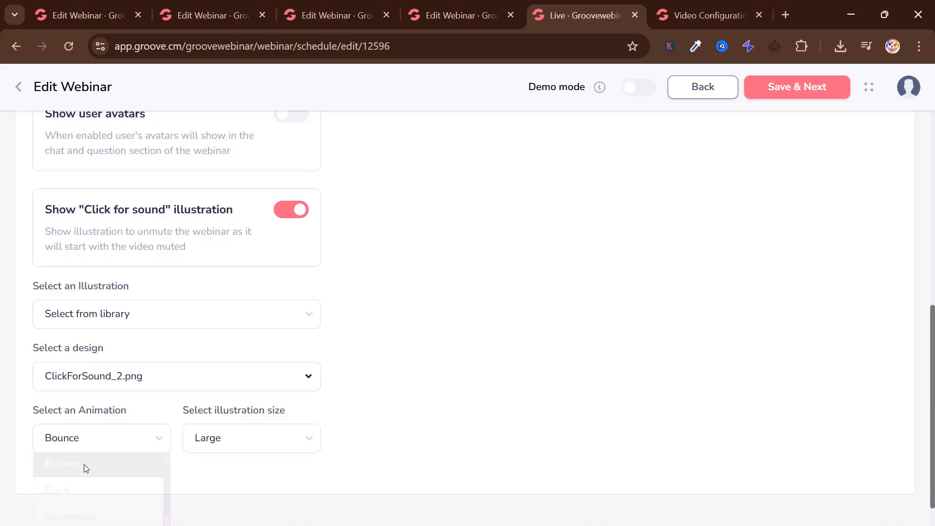
click(260, 447)
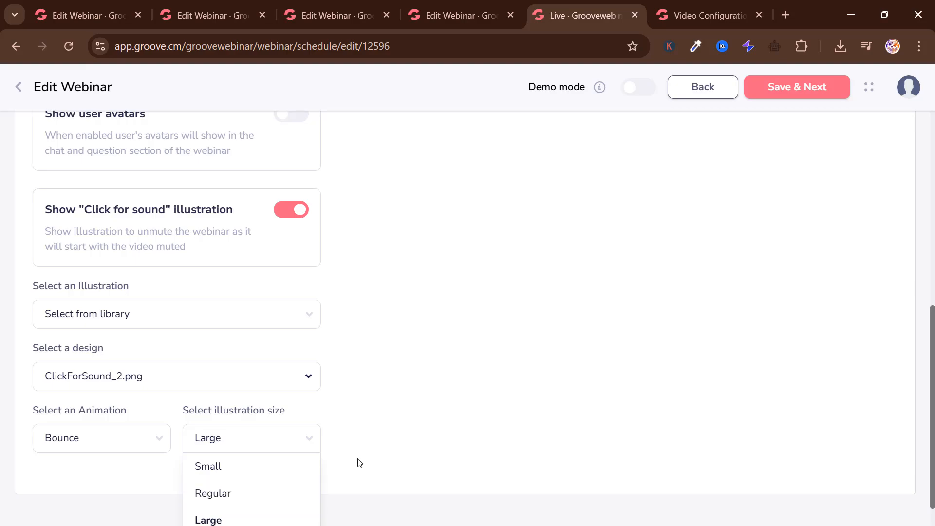
click(366, 416)
- Save the attendee engagement settings and continue to the Notifications stage
scroll(383, 417, up, 5)
scroll(383, 417, up, 2)
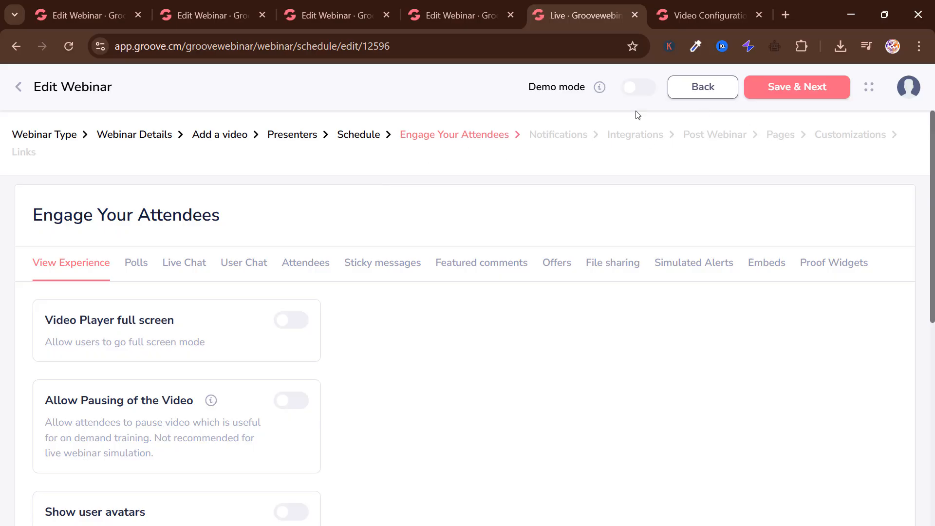
click(795, 83)
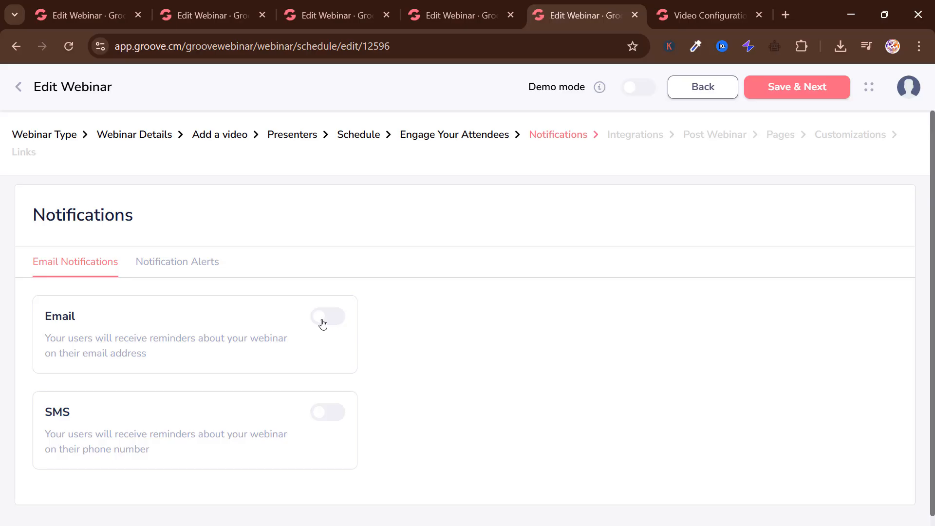
- Enable email reminders and view the available GrooveMail sender identities, closing the list without choosing one
click(325, 316)
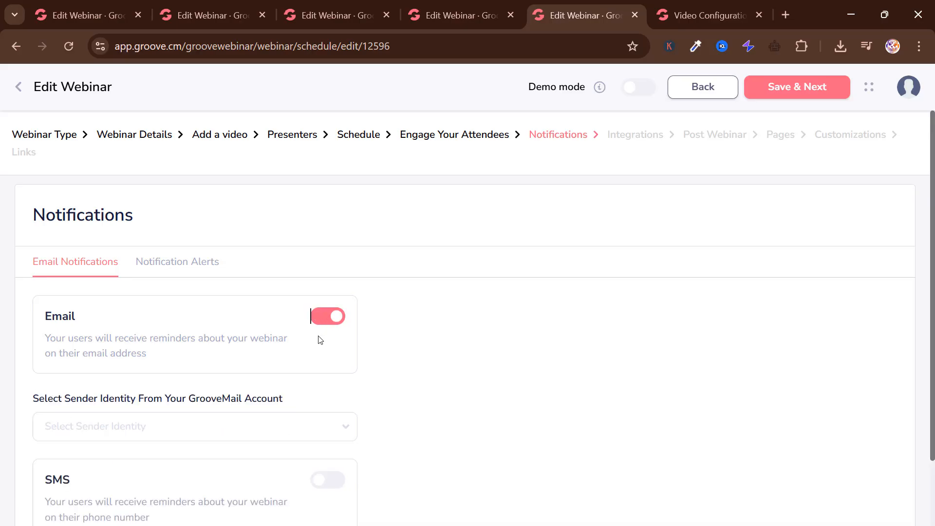
click(312, 420)
click(312, 420)
scroll(382, 411, down, 2)
click(282, 355)
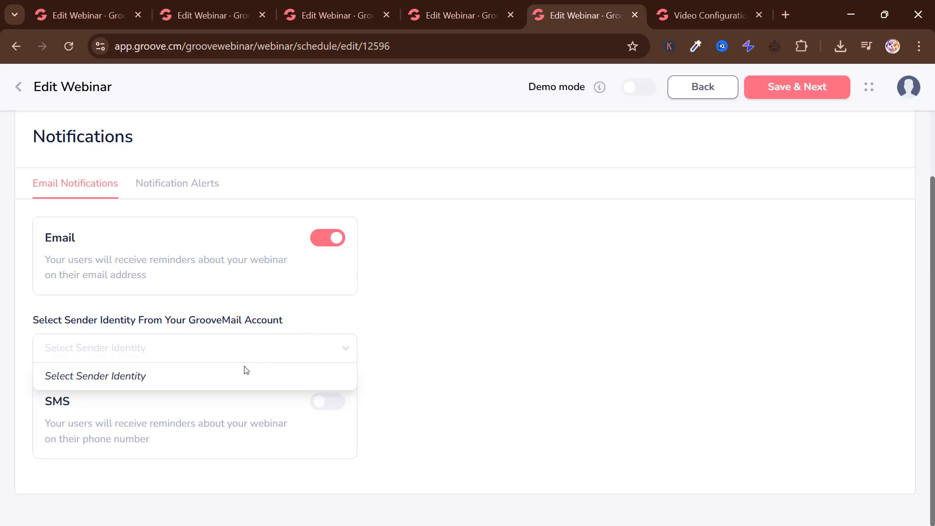
click(419, 344)
scroll(370, 336, up, 2)
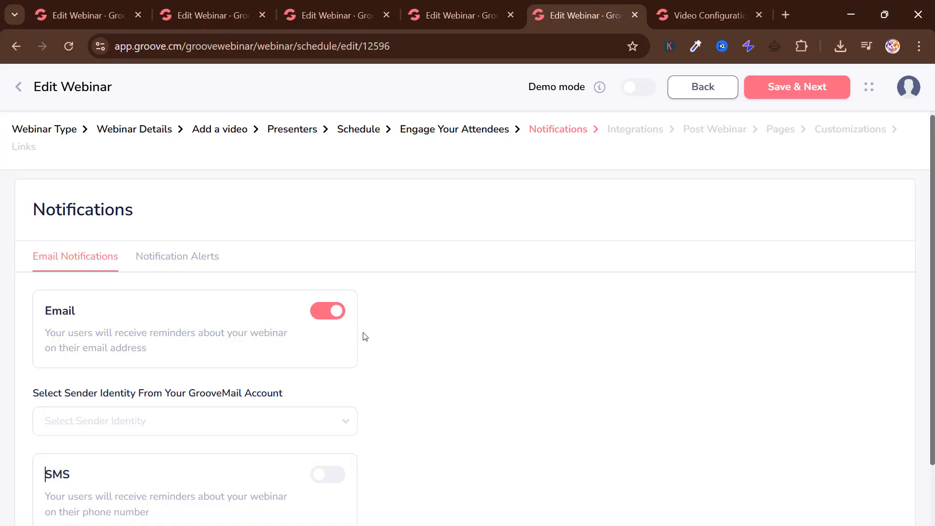
- Enable SMS reminders and view their sender identity options without selecting any
scroll(365, 336, down, 2)
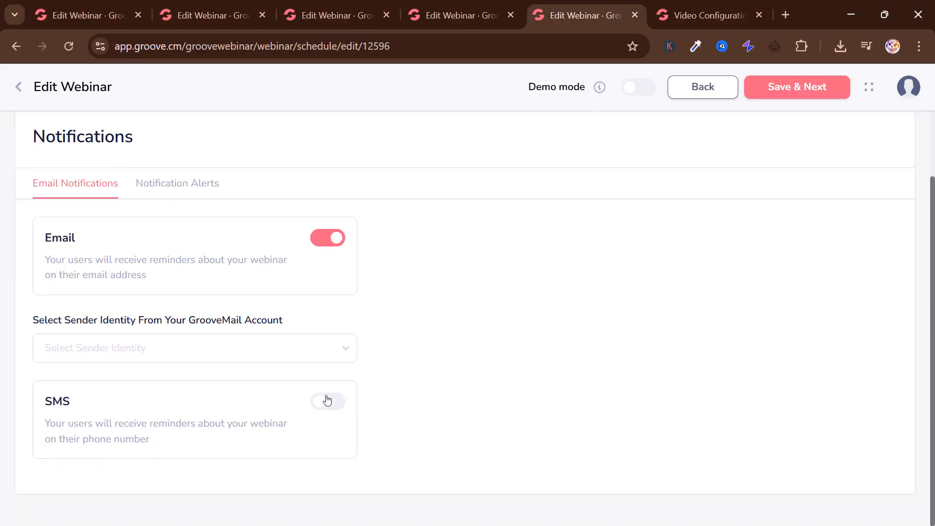
click(327, 400)
scroll(254, 439, down, 1)
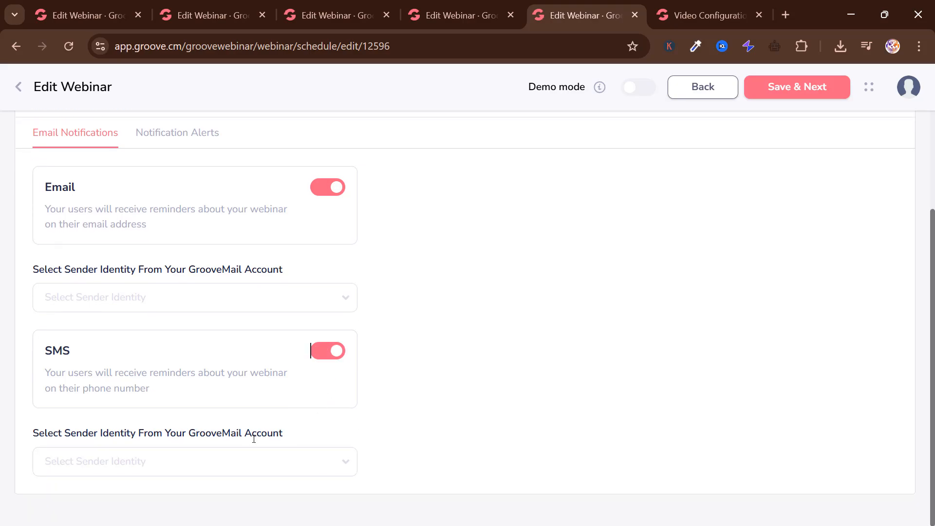
click(238, 462)
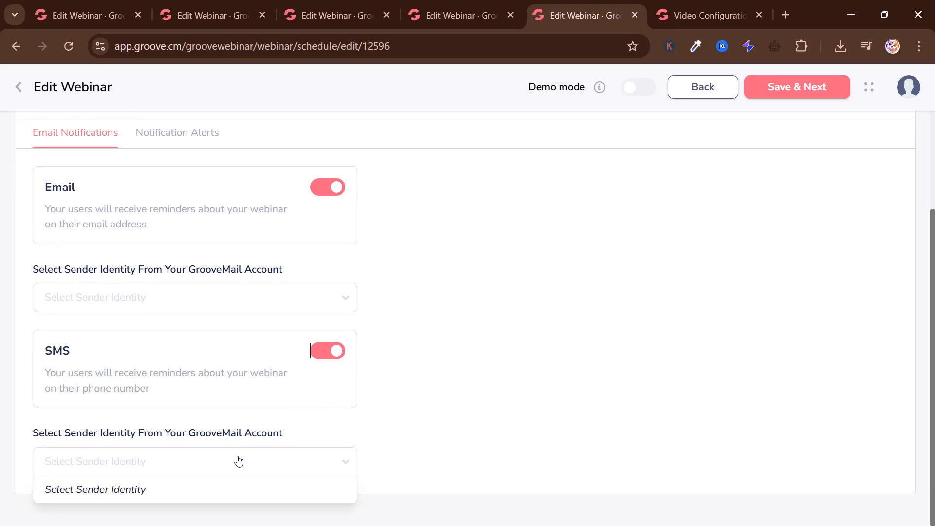
click(454, 355)
- Turn off the SMS and email reminders, and open the Notification Alerts settings
scroll(455, 354, up, 3)
click(322, 482)
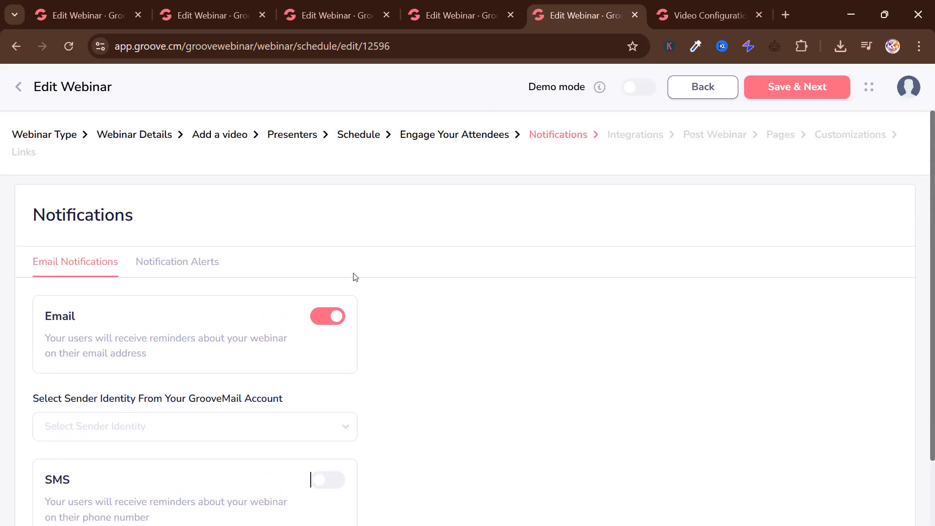
click(323, 317)
click(174, 262)
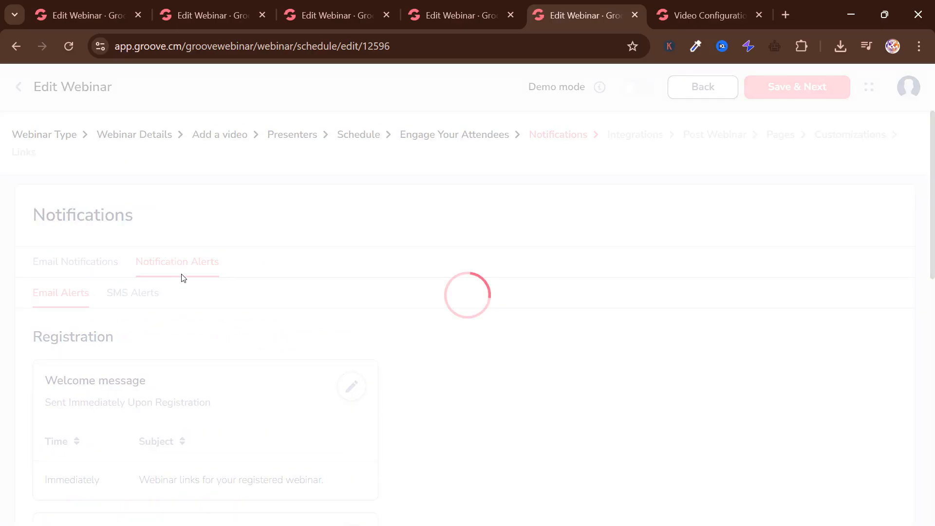
- Review the registration, live and replay email alerts, and save the notifications to continue to the Integrations stage
scroll(244, 295, down, 3)
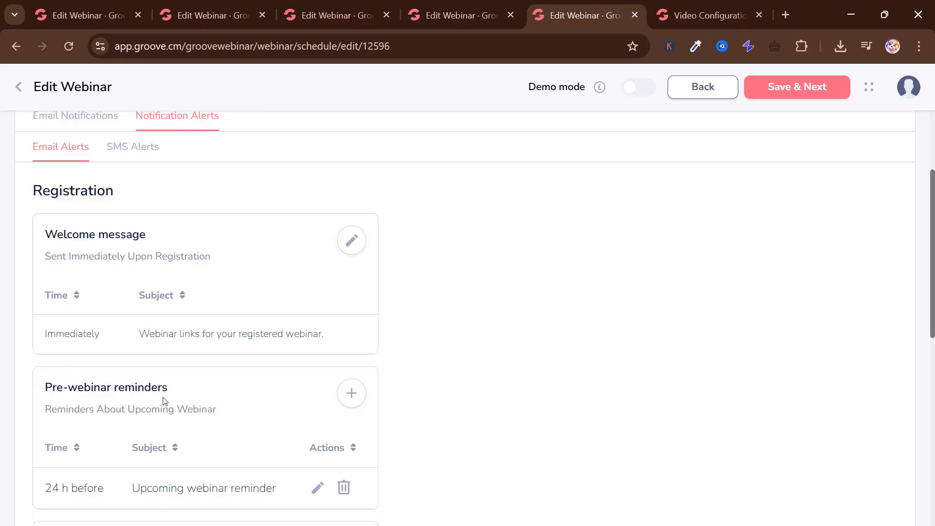
scroll(229, 412, down, 2)
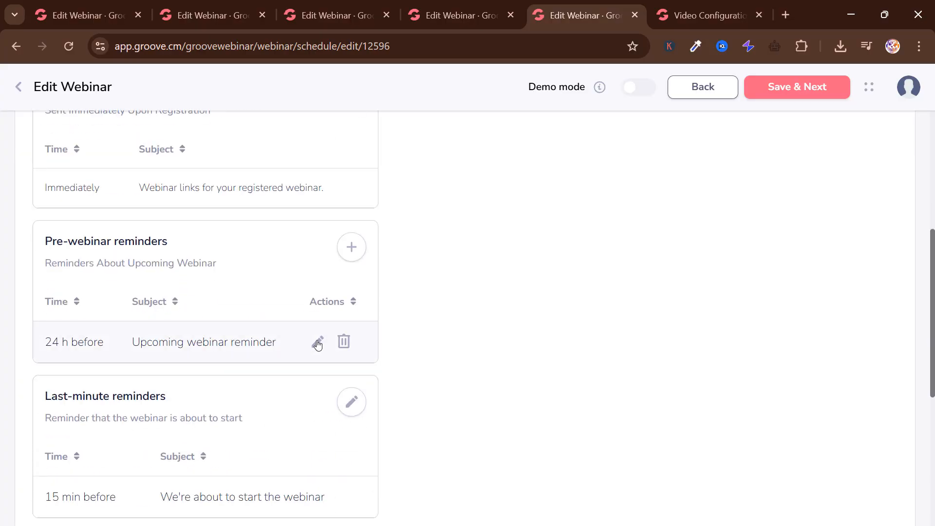
scroll(318, 343, down, 1)
scroll(155, 339, down, 5)
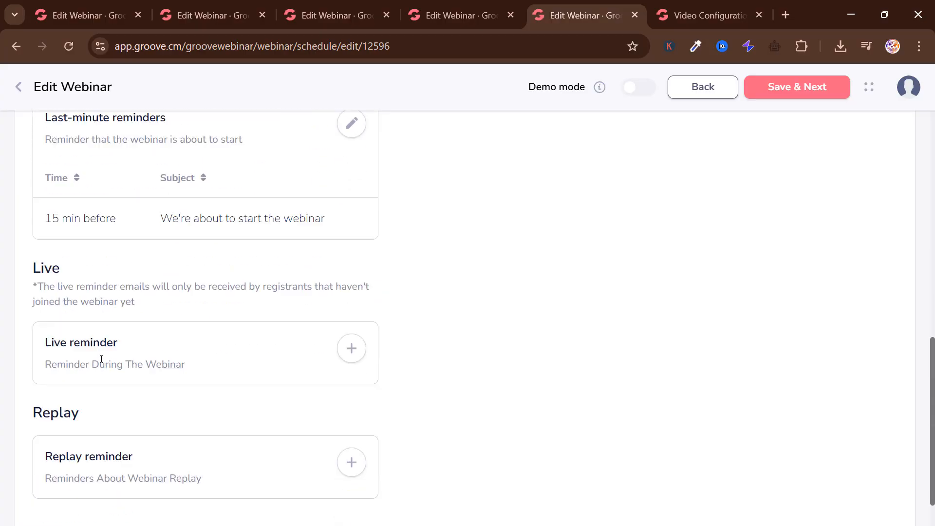
scroll(371, 379, up, 13)
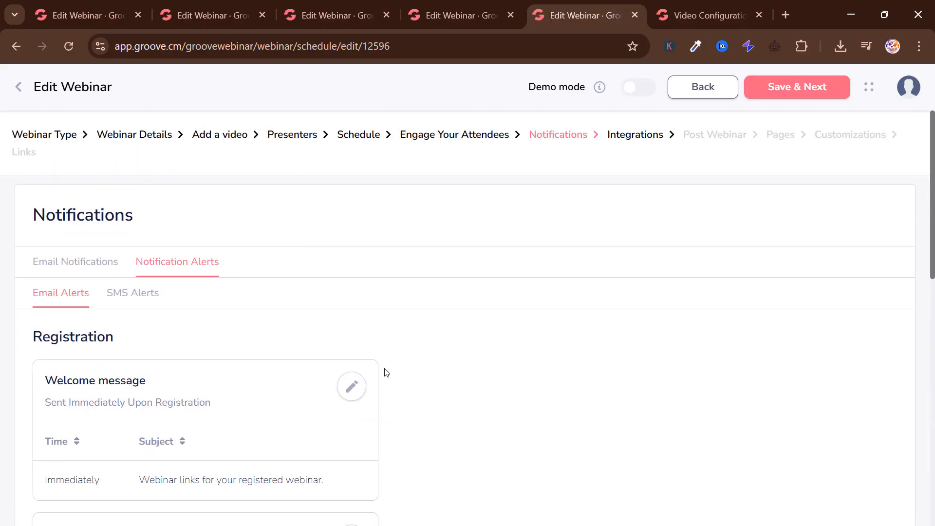
click(777, 90)
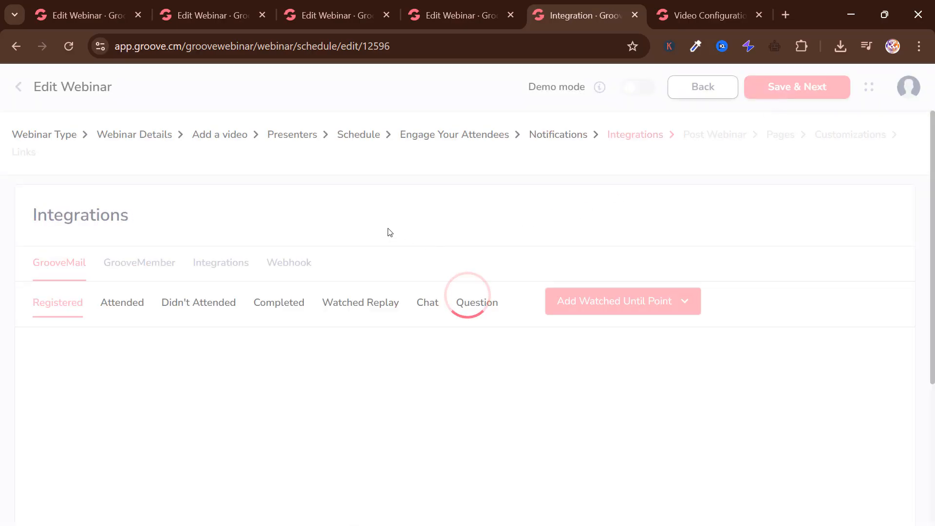
- Look through the GrooveMail, Integrations and Webhook options, and return to the GrooveMail settings
scroll(200, 238, down, 2)
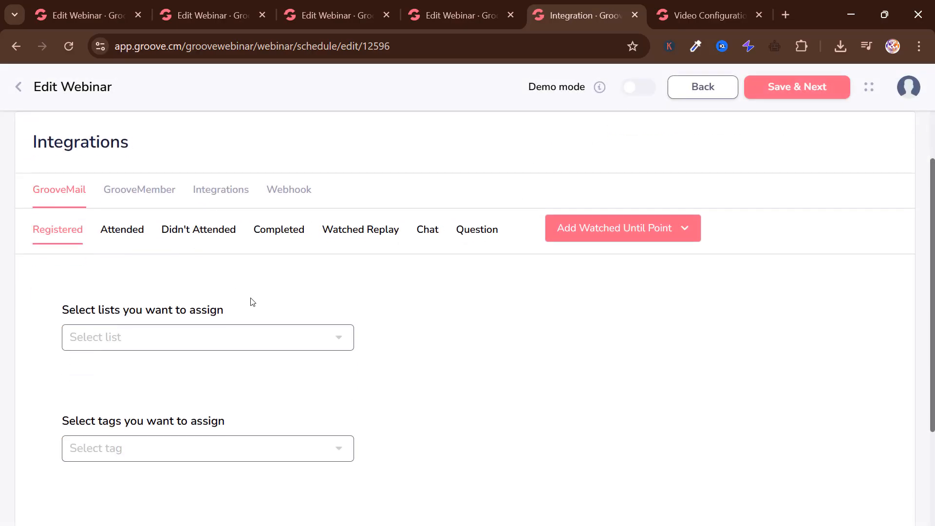
scroll(253, 304, up, 2)
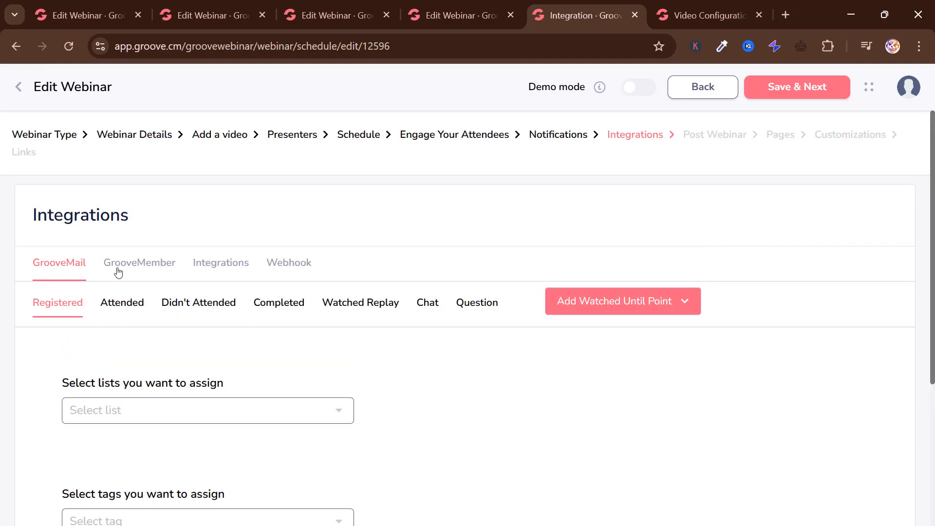
click(203, 274)
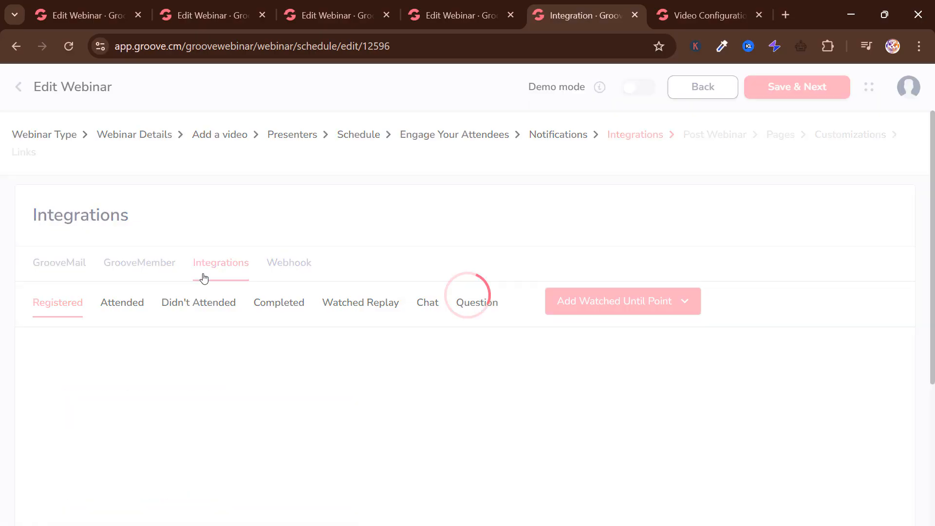
click(288, 271)
click(45, 276)
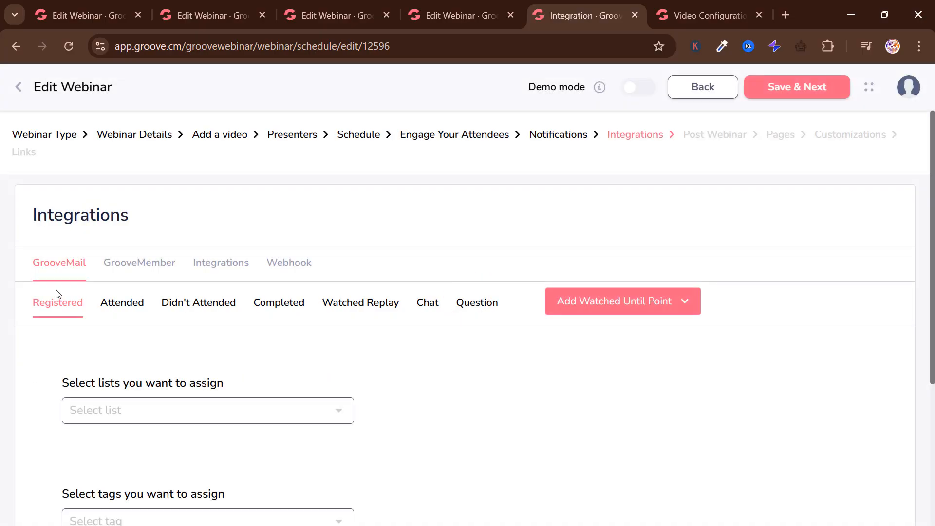
- Assign the Email Marketing list, the Email Marketing tag and the Email marketing sequence to registered attendees in GrooveMail
scroll(106, 294, down, 1)
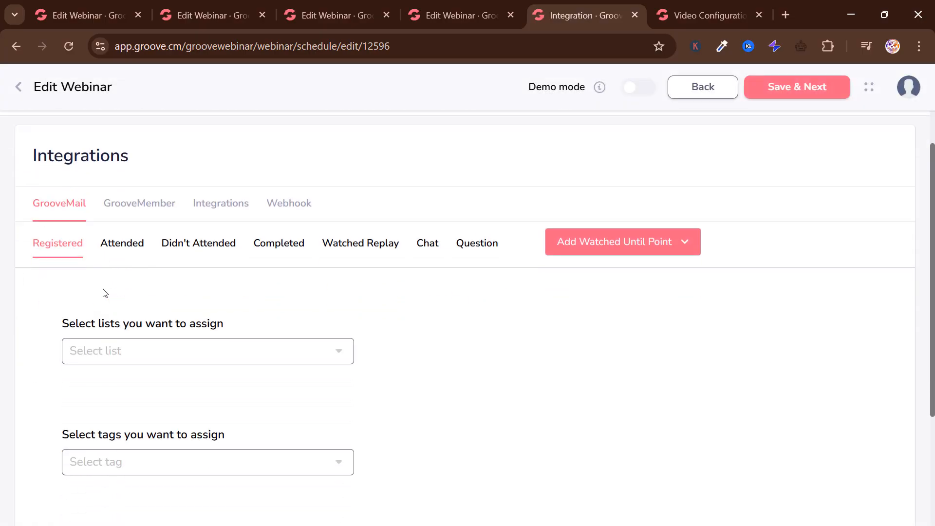
click(228, 339)
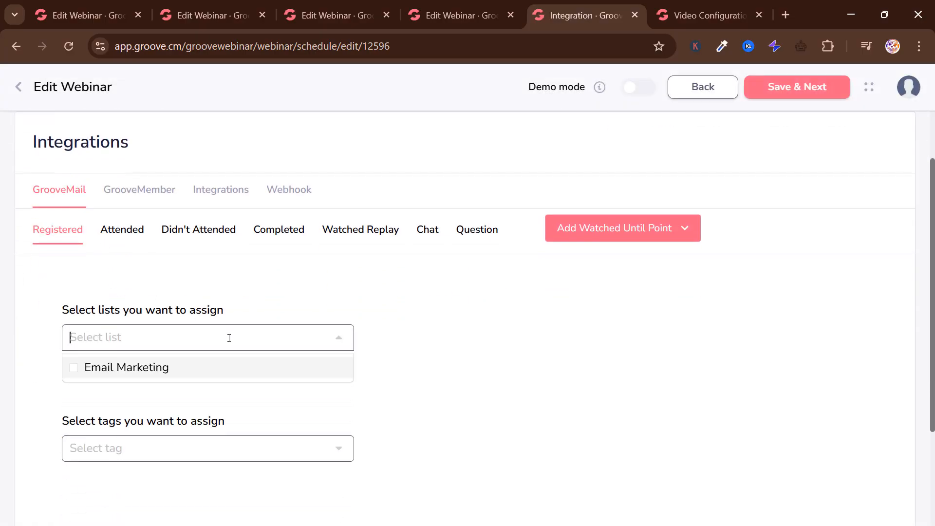
click(228, 373)
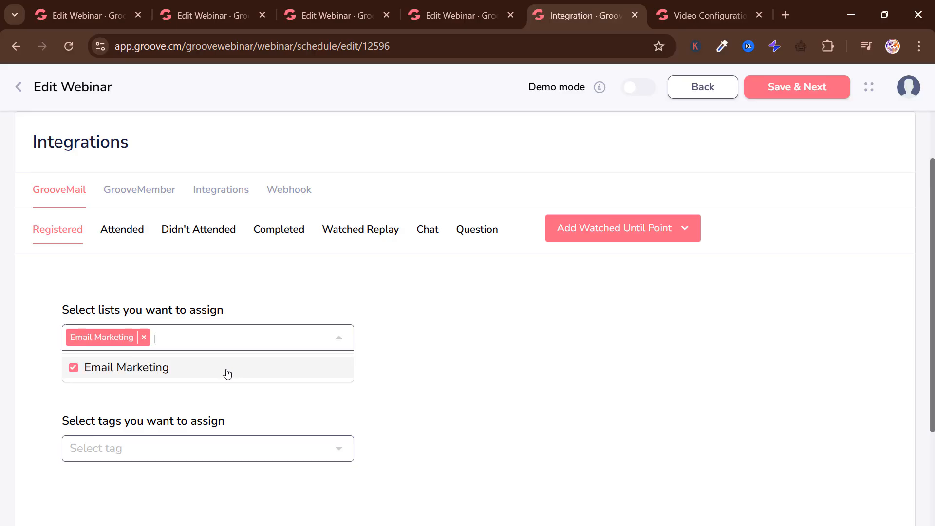
scroll(227, 374, down, 3)
click(221, 314)
click(229, 338)
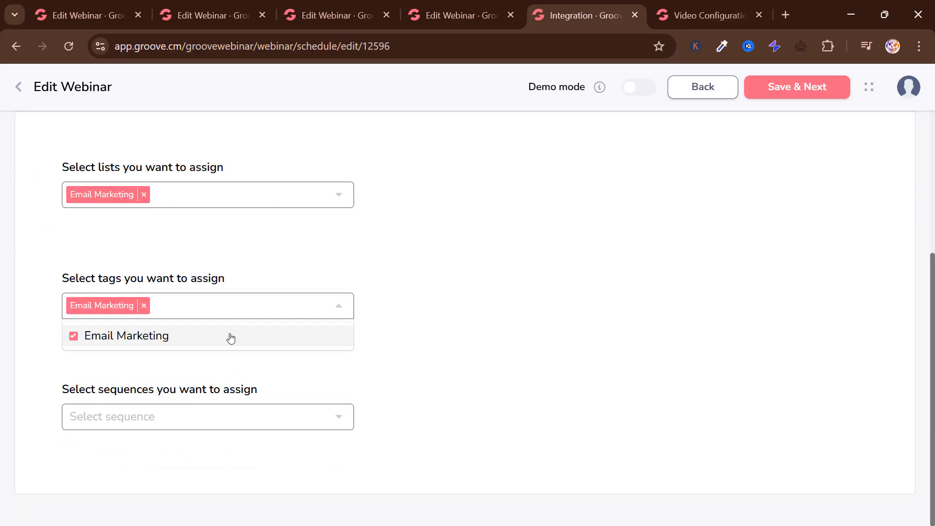
click(256, 387)
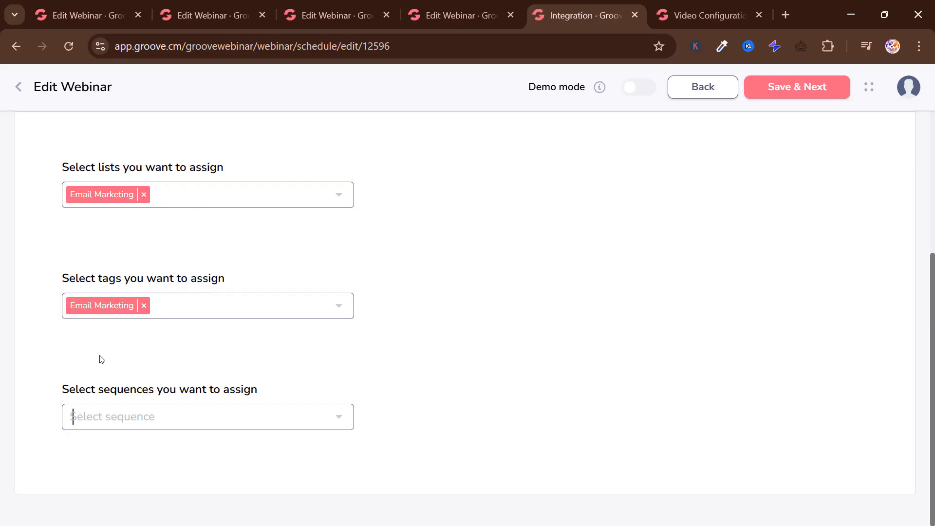
click(185, 419)
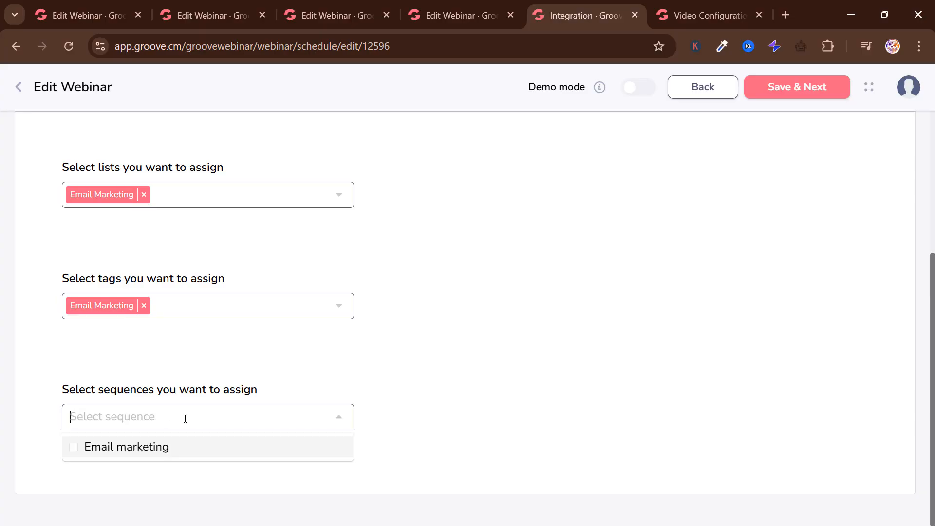
click(220, 453)
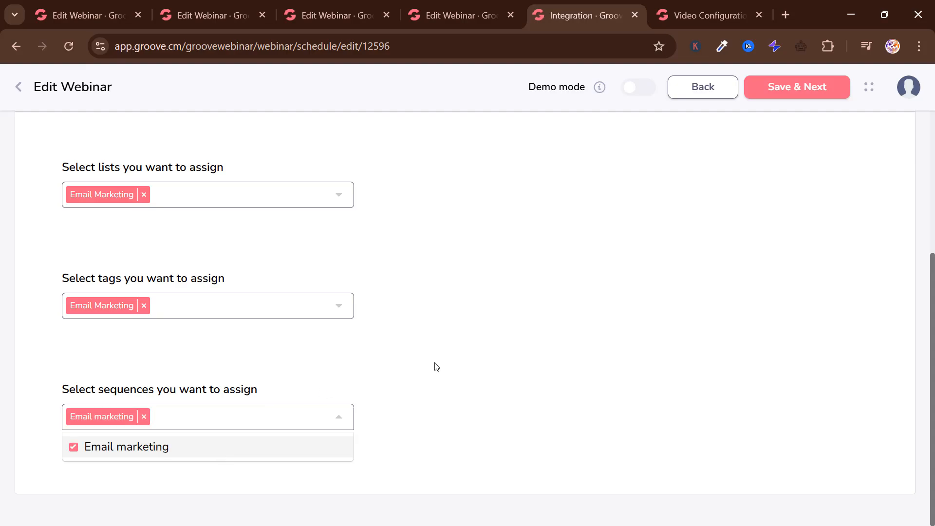
- Add a Live watched-until point at 5 minutes, and save the integrations to continue to the Post Webinar stage
scroll(435, 366, up, 5)
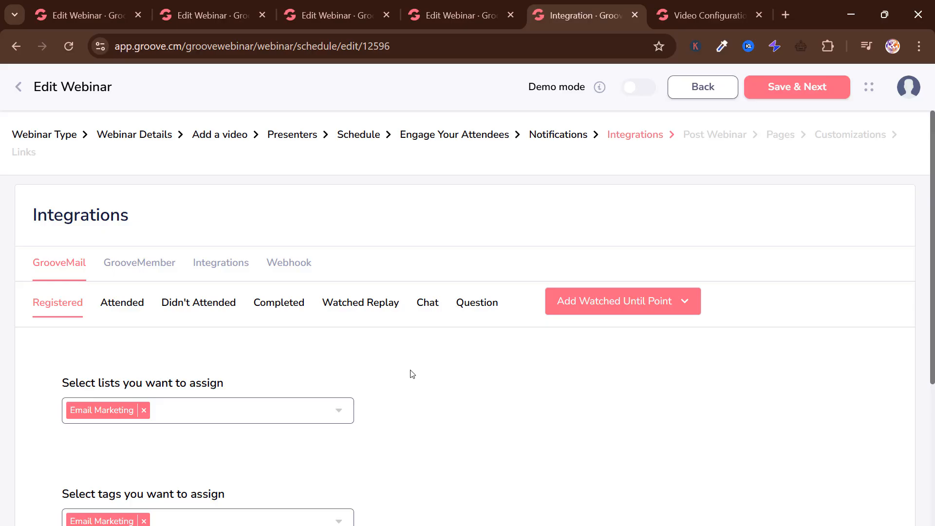
scroll(412, 374, down, 5)
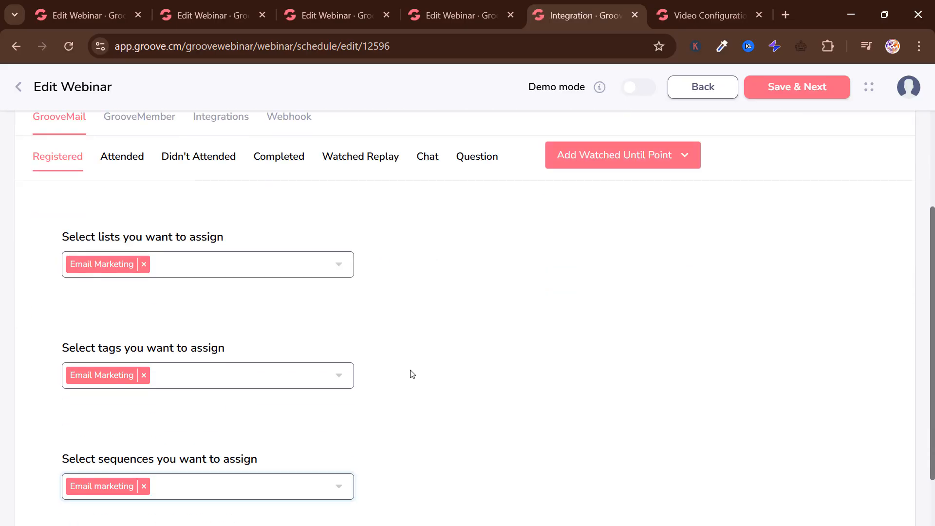
scroll(412, 374, up, 5)
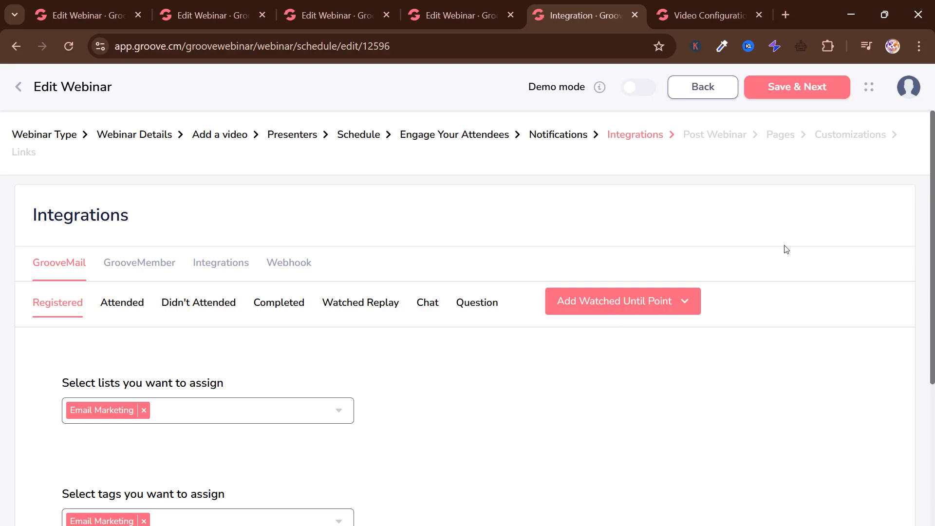
click(687, 308)
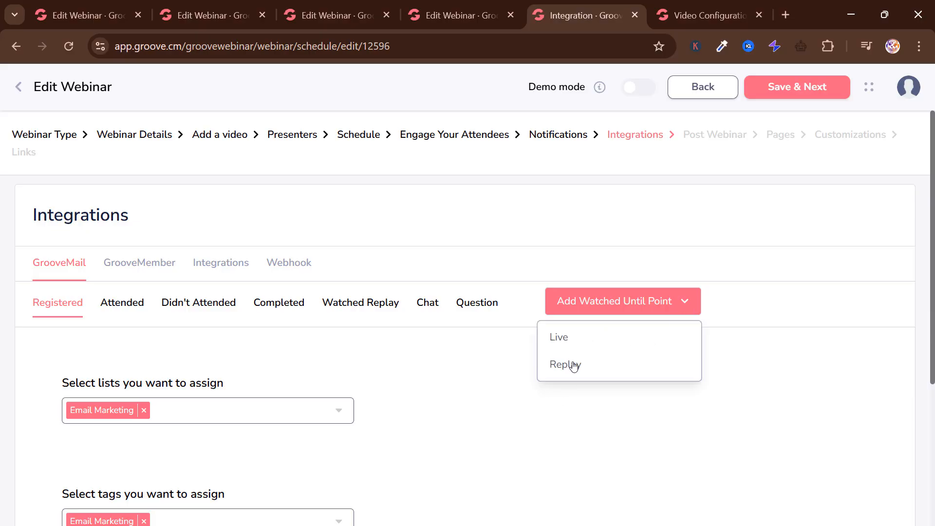
click(564, 340)
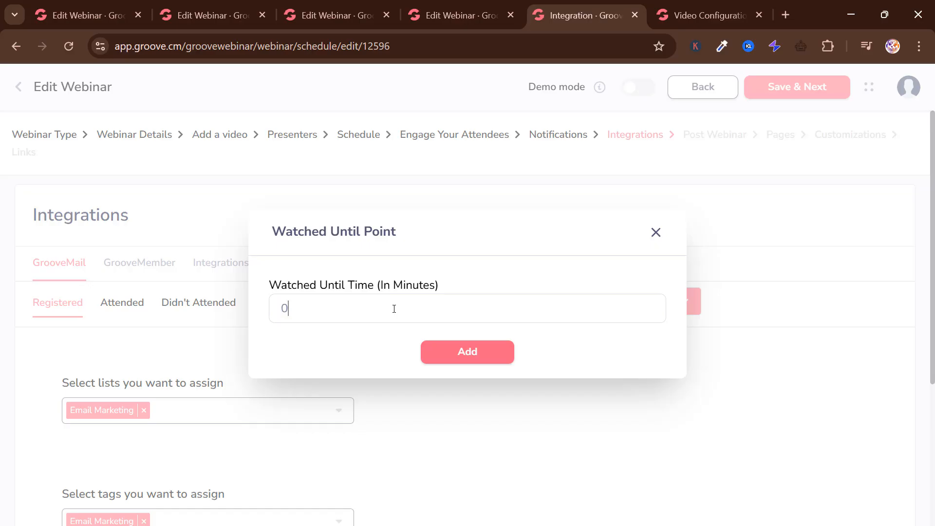
key(BackSpace)
text(5)
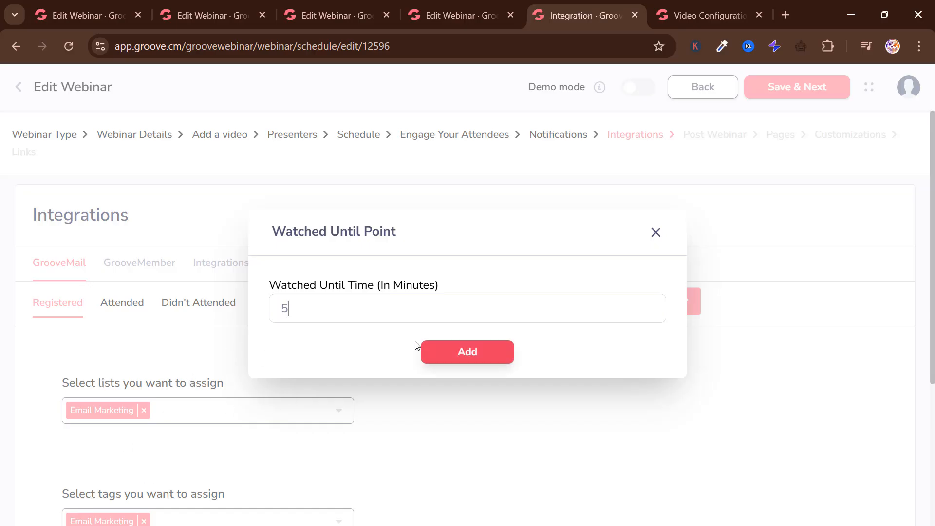
click(500, 353)
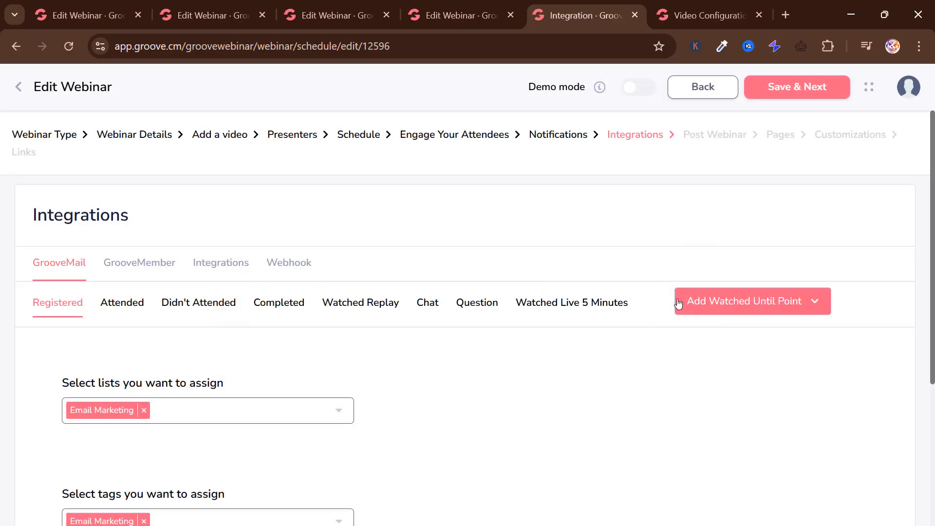
click(809, 88)
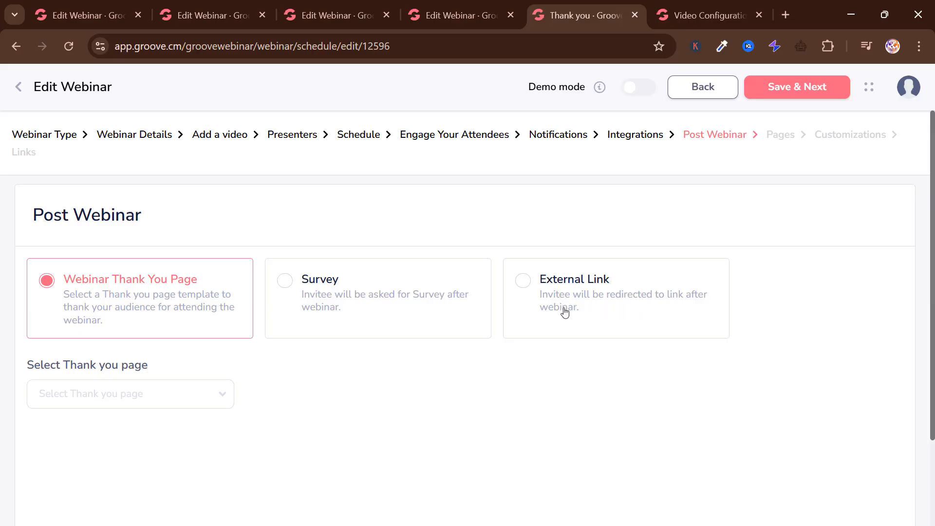
- Set the post-webinar action to External Link with the URL copied from the Upload Video page, and save to continue to Pages
click(526, 287)
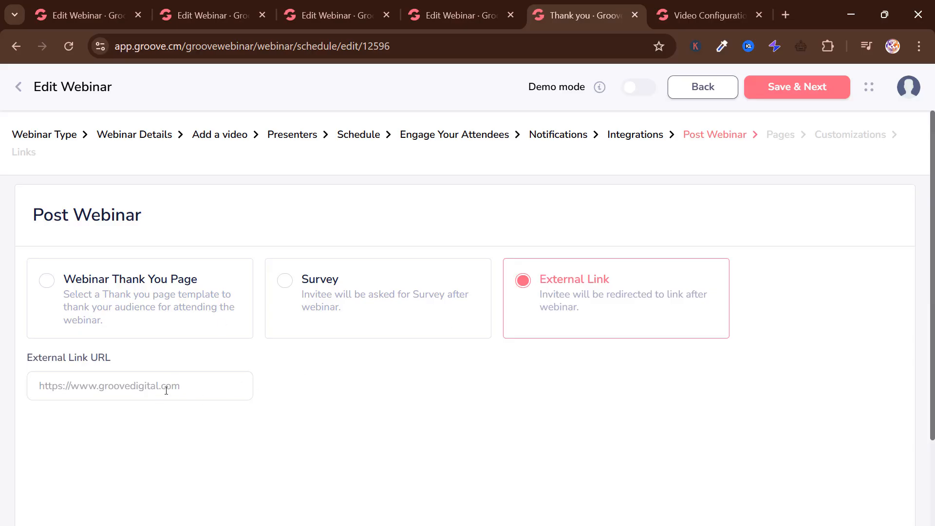
click(688, 16)
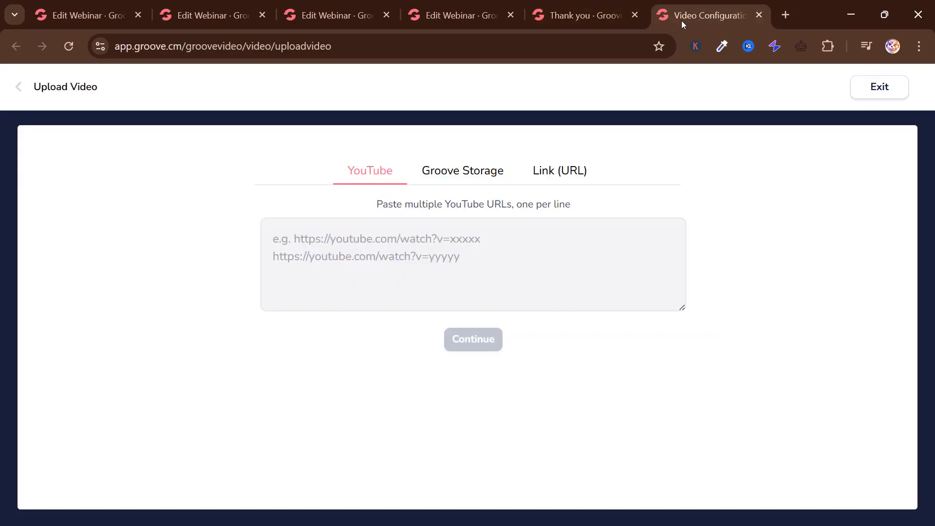
triple_click(359, 51)
triple_click(358, 52)
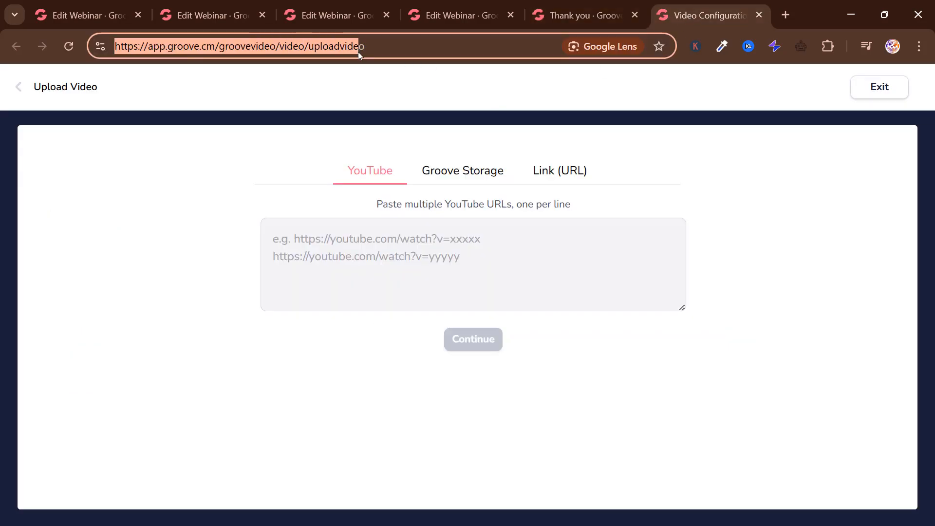
click(580, 14)
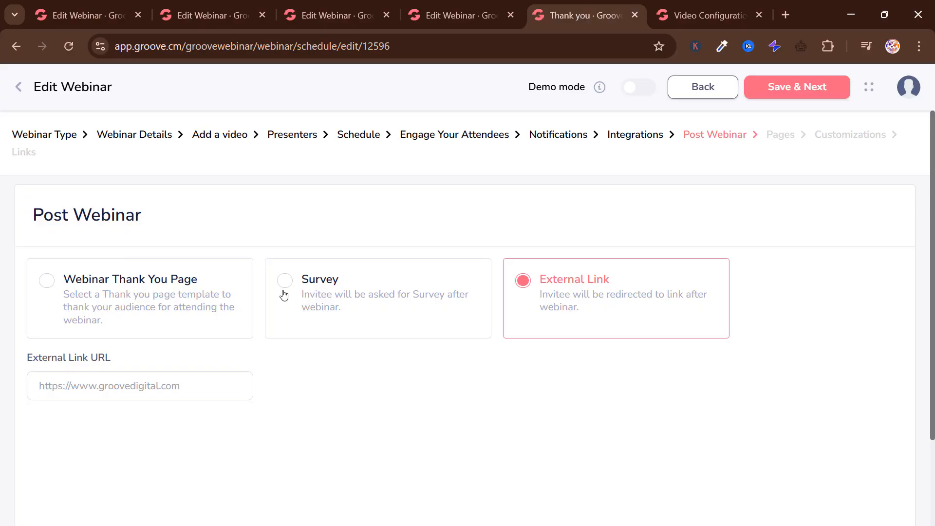
click(146, 386)
key(ctrl+v)
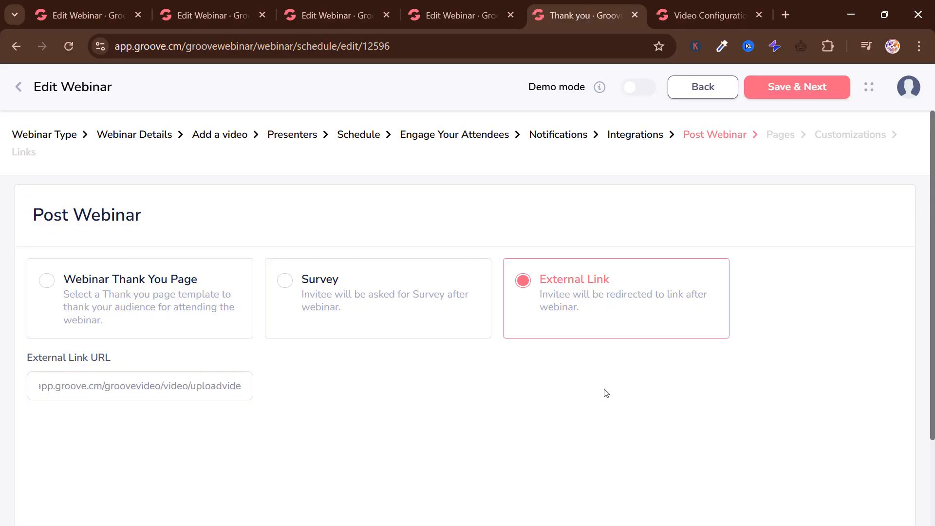
click(809, 92)
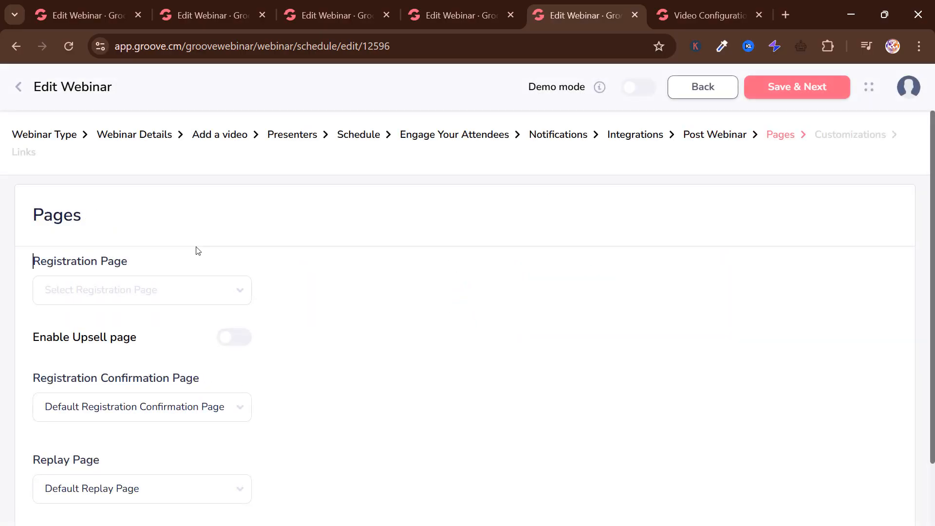
- Set the webinar's registration page to Groovepages Registration Page
click(165, 294)
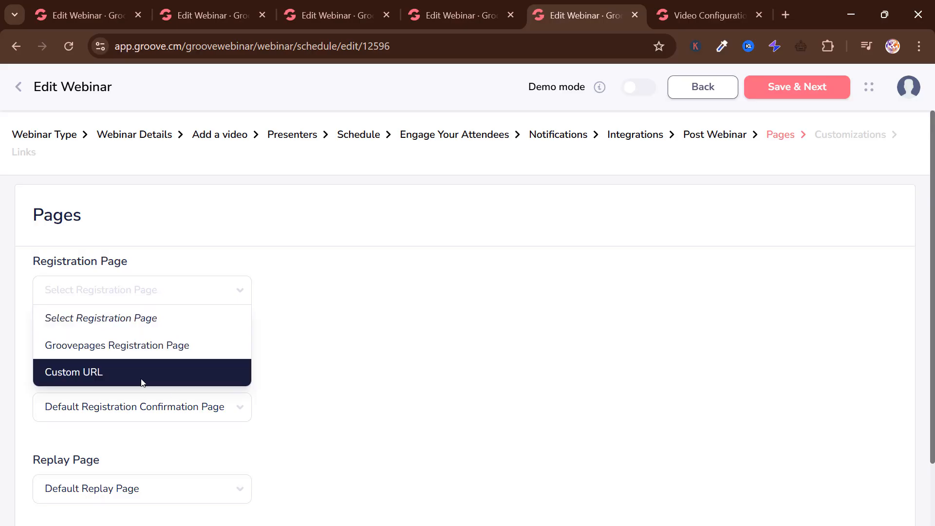
click(128, 347)
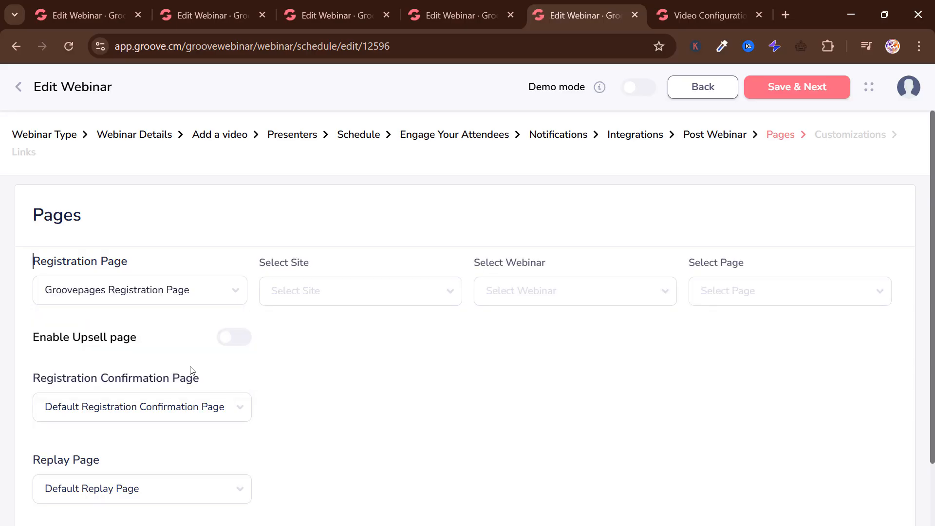
scroll(192, 370, down, 2)
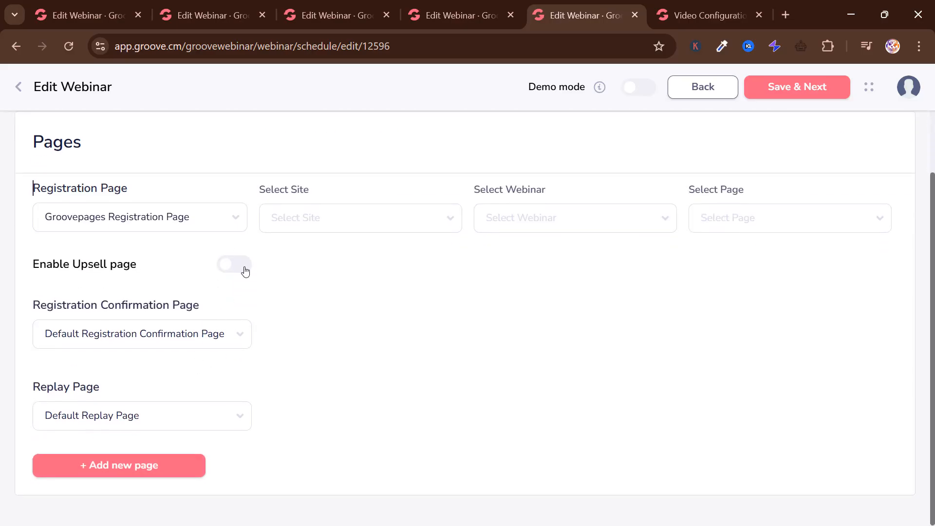
- Set the registration confirmation page to Groovepages Thank You Page and check its site, webinar and page choices
click(234, 264)
click(245, 272)
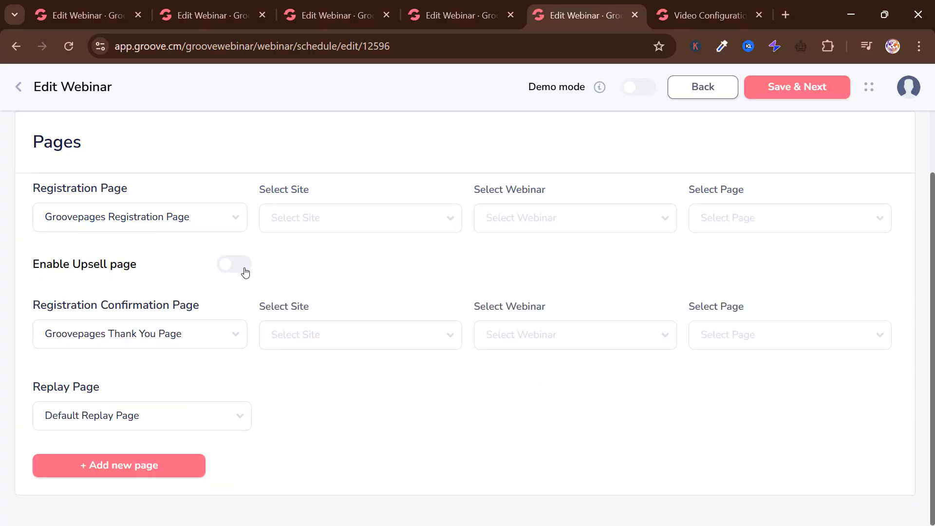
click(185, 341)
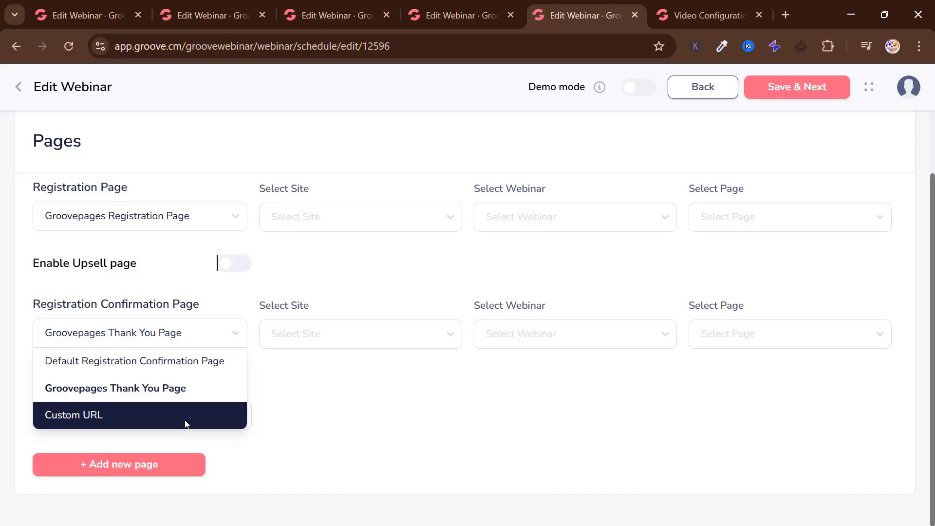
click(326, 400)
click(345, 339)
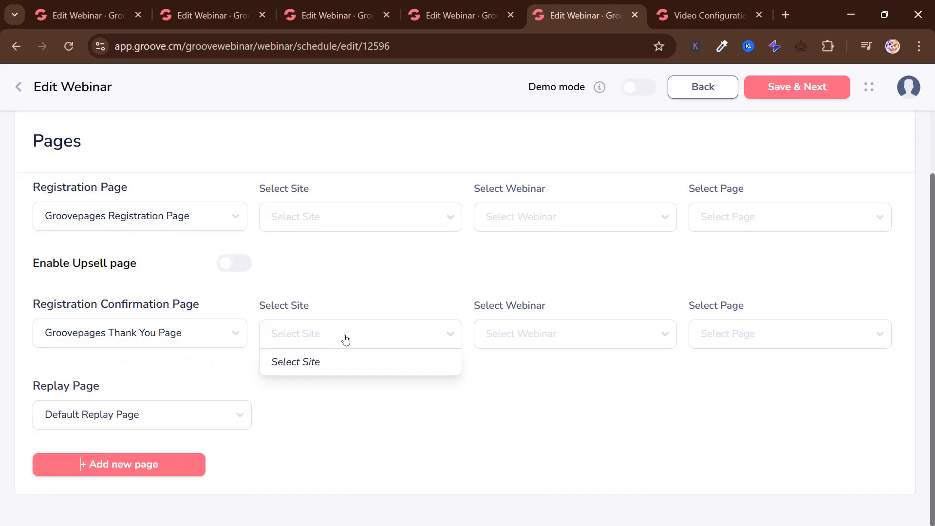
click(583, 330)
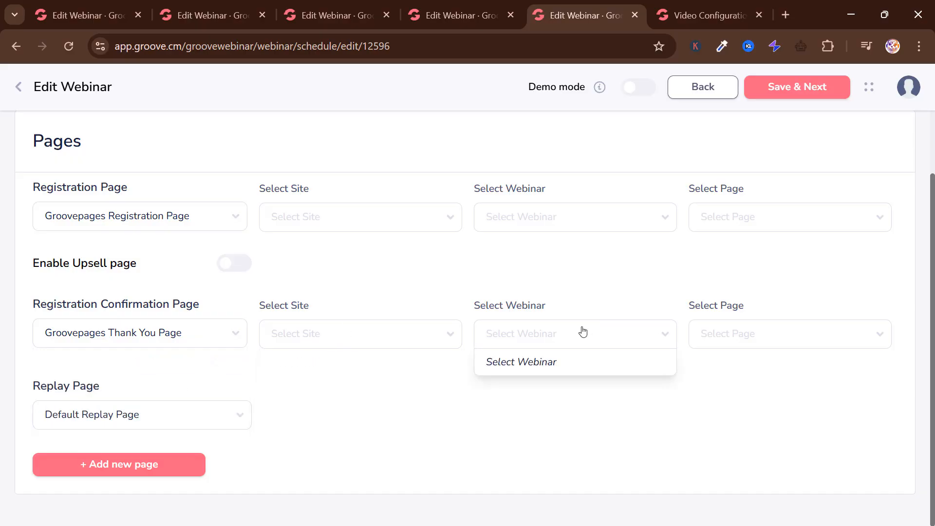
click(711, 347)
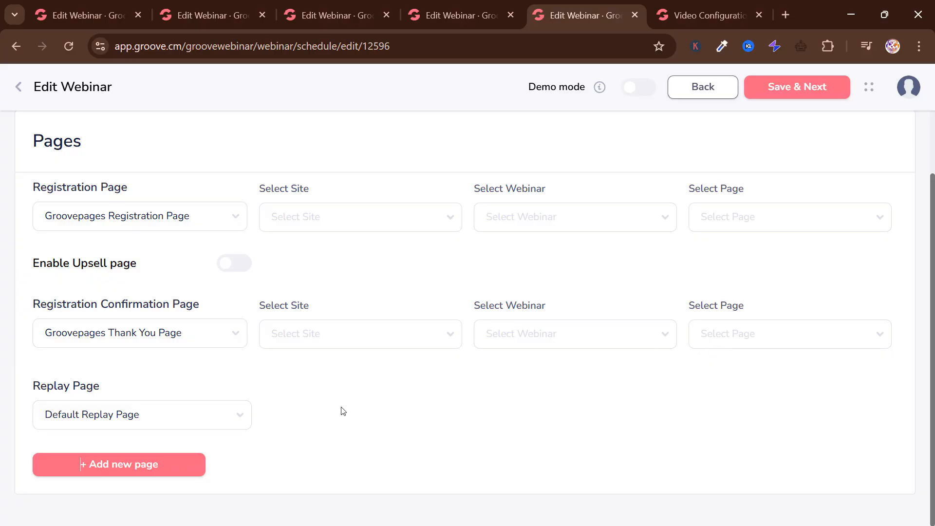
- Check the available replay page options and try to save the page settings
click(190, 426)
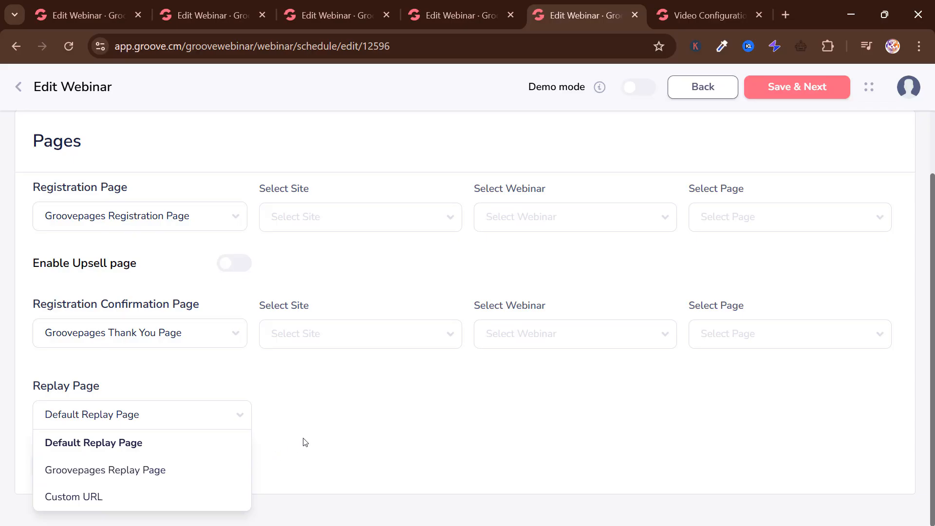
click(308, 376)
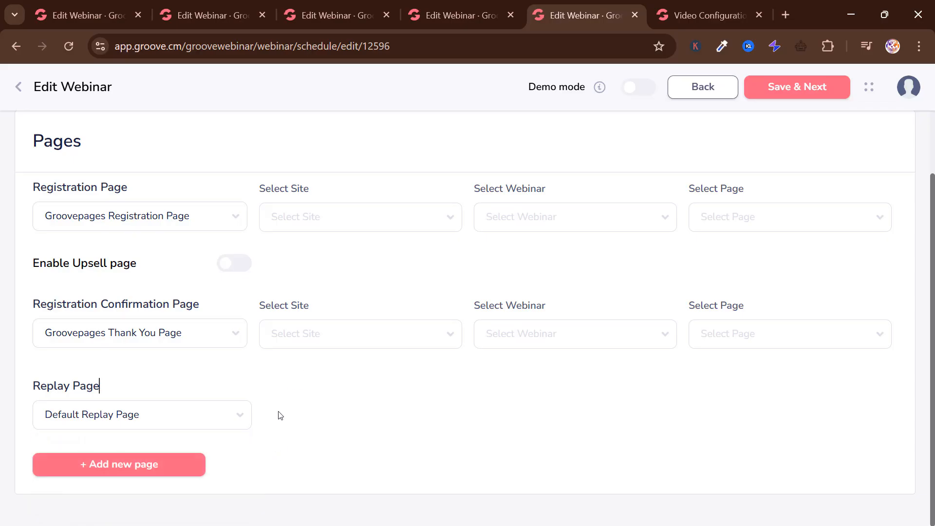
scroll(487, 380, up, 2)
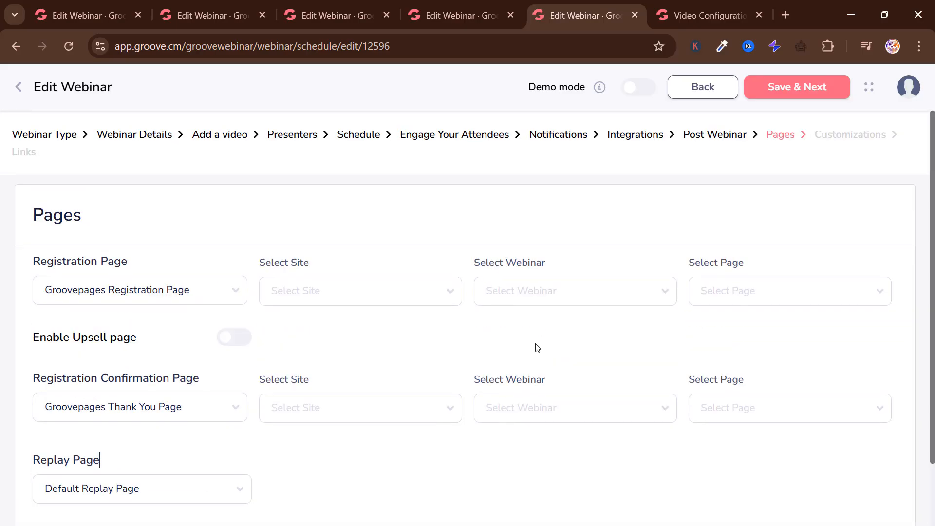
click(797, 90)
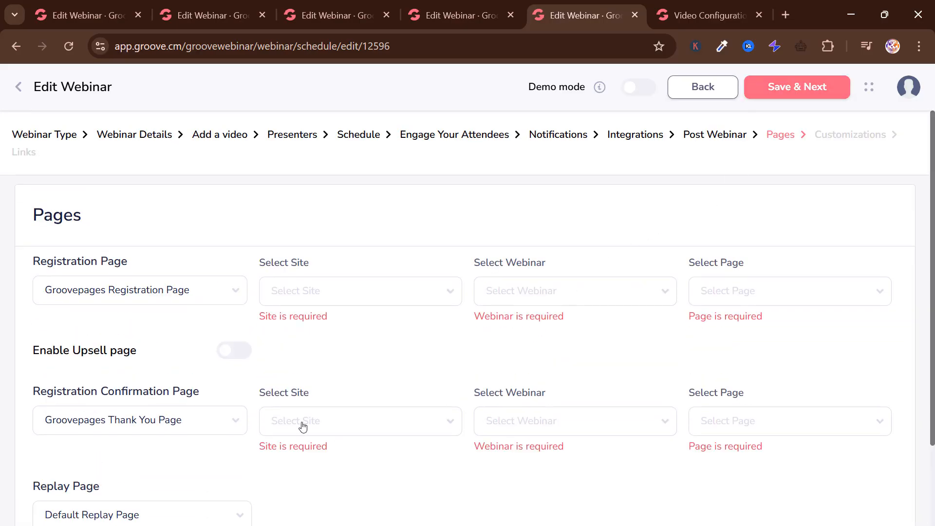
- Set the registration confirmation page back to Default Registration Confirmation Page
click(233, 422)
click(200, 448)
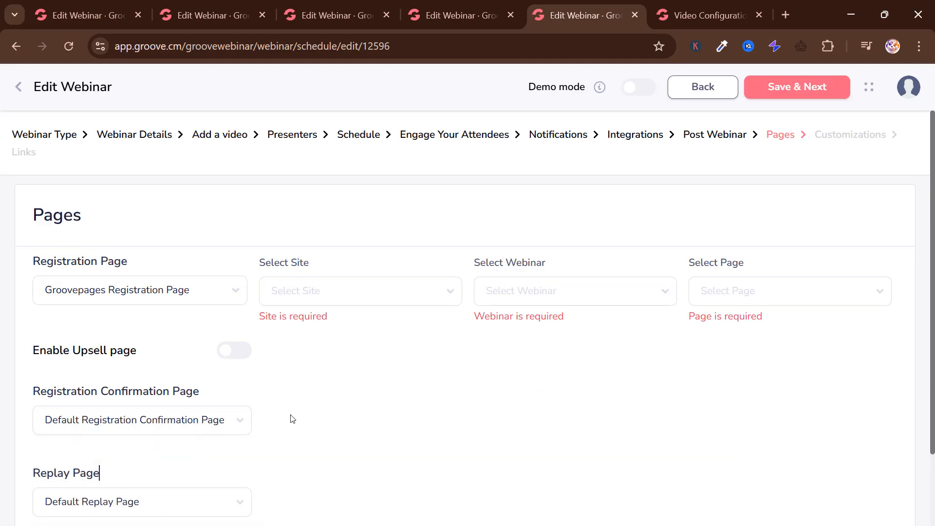
scroll(415, 372, down, 2)
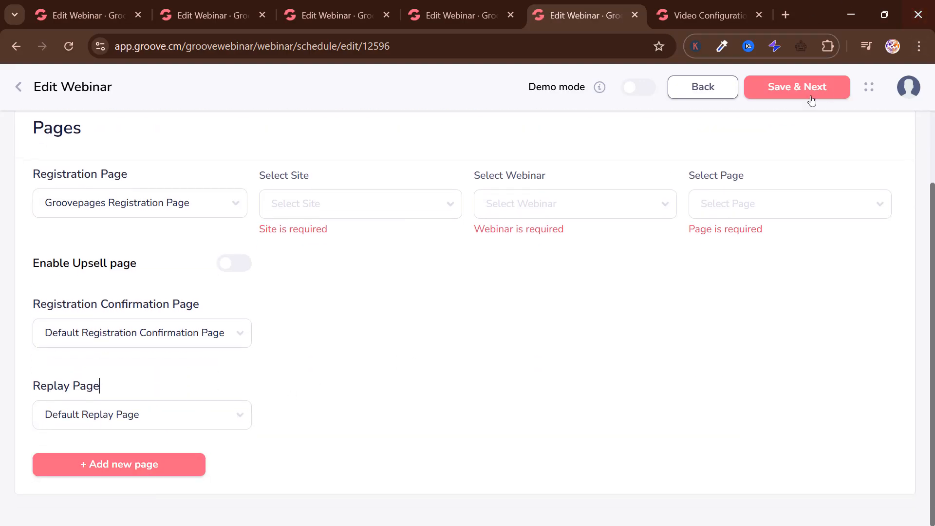
- Clear the registration page choice back to Select Registration Page, and save to continue to Customizations
scroll(311, 342, up, 2)
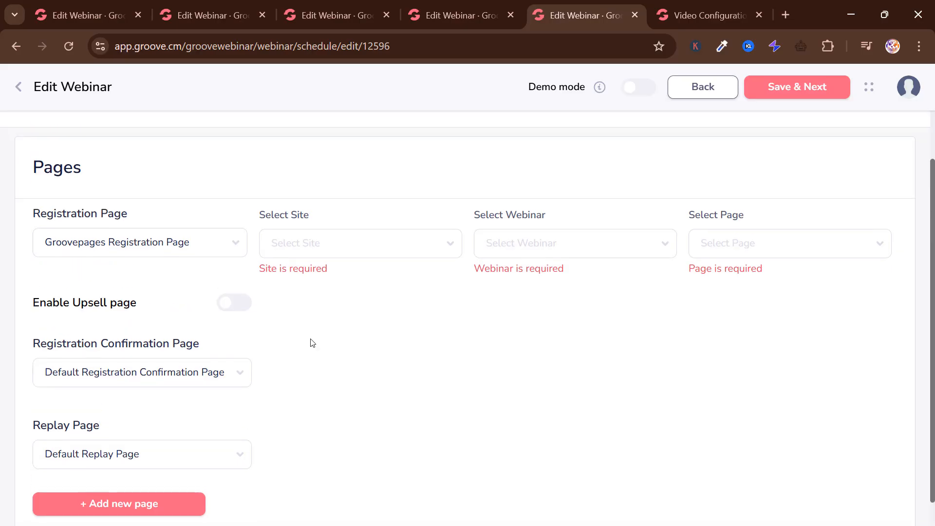
click(244, 291)
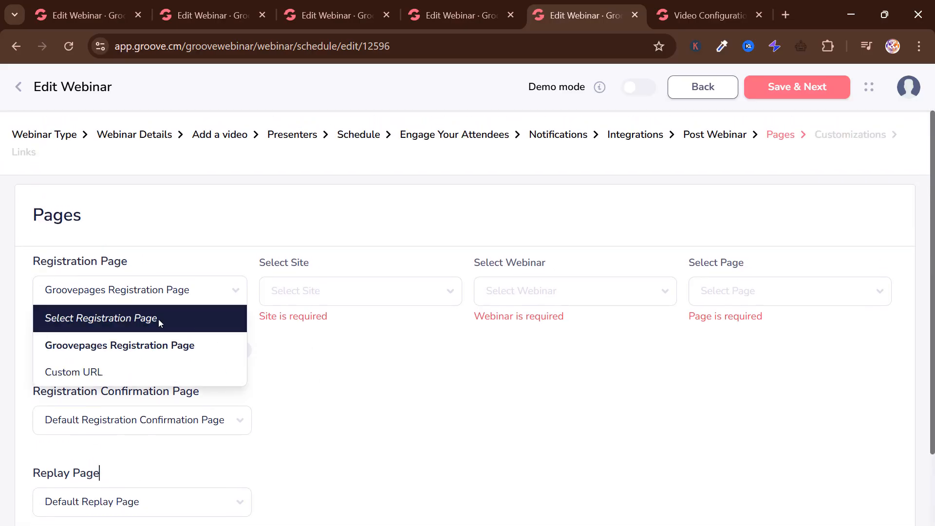
click(130, 316)
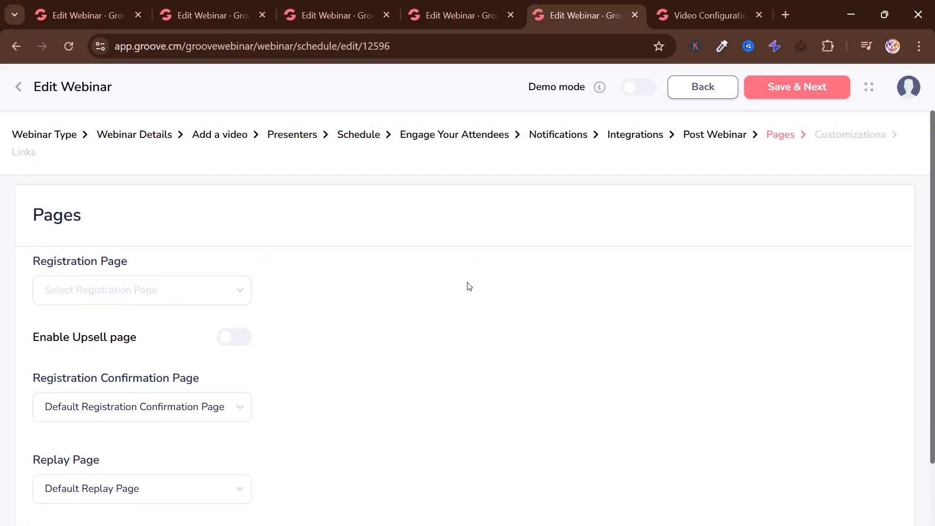
click(799, 91)
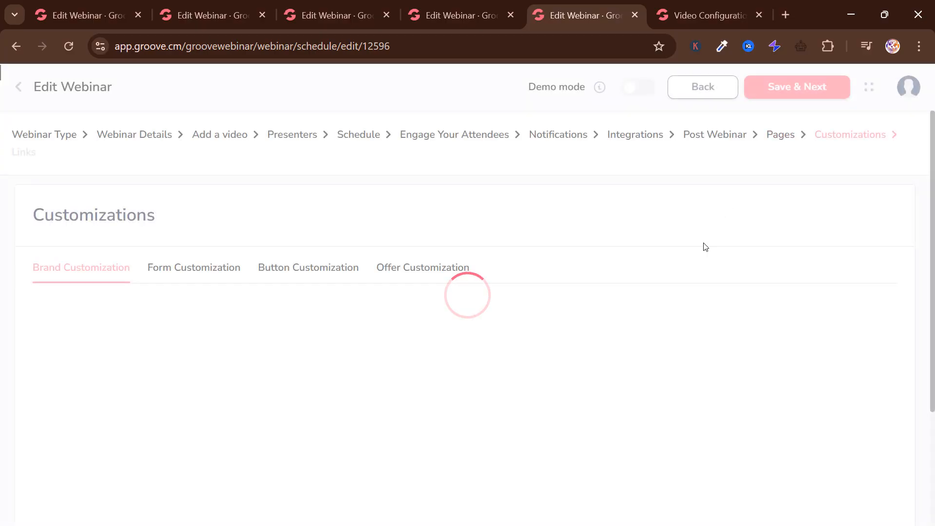
- Set the primary brand color for the registration and live webinar pages to yellow from the palette
scroll(439, 290, down, 2)
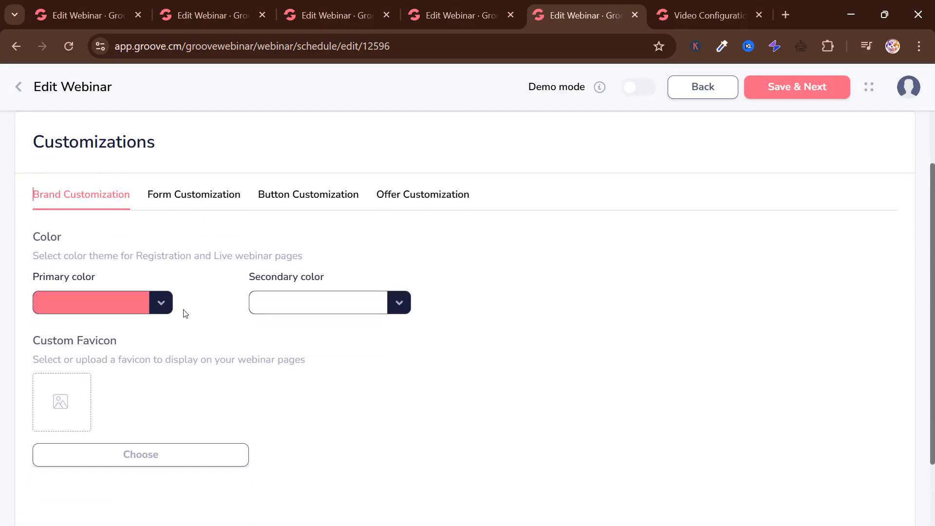
scroll(203, 336, up, 2)
scroll(202, 334, down, 3)
scroll(151, 276, up, 1)
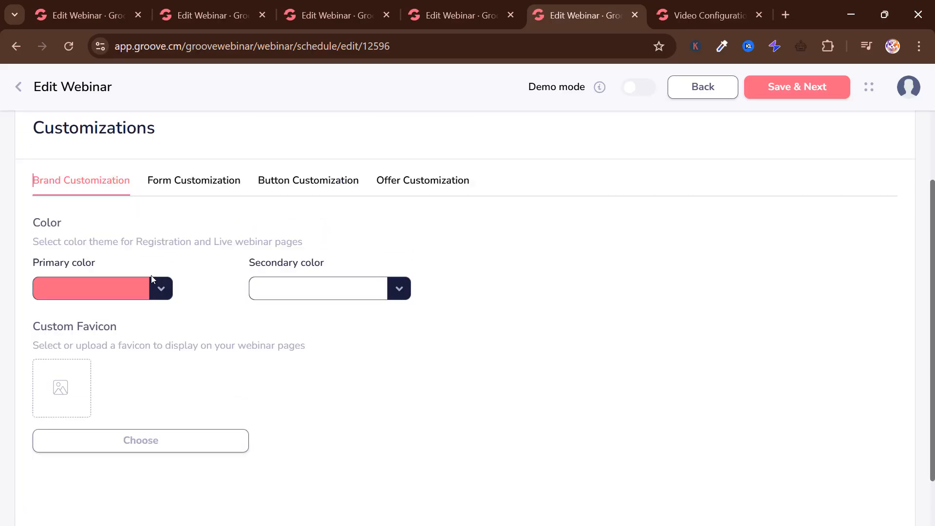
click(160, 304)
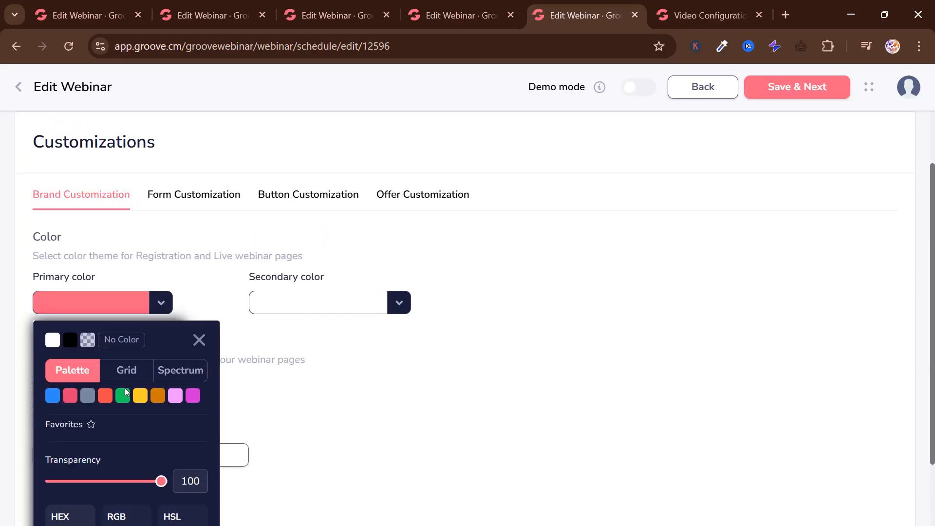
mouse_move(123, 396)
click(123, 448)
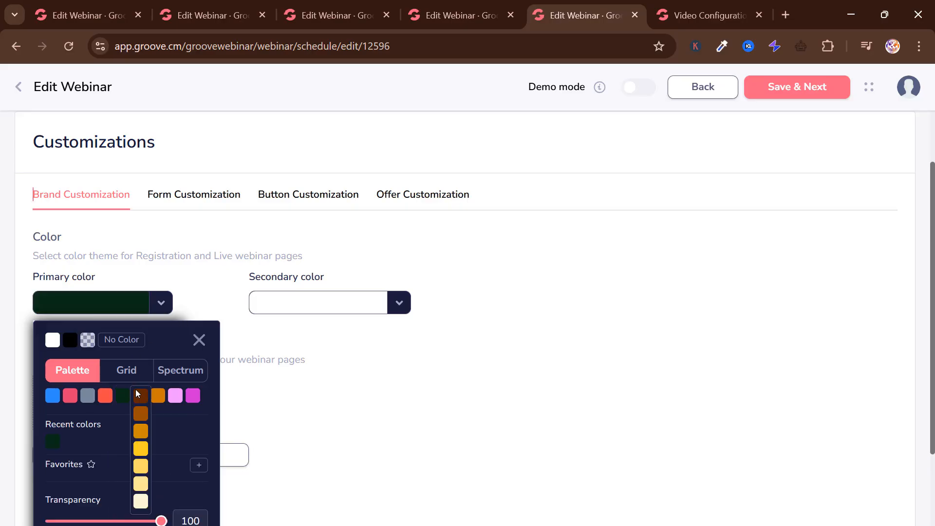
click(139, 396)
click(141, 456)
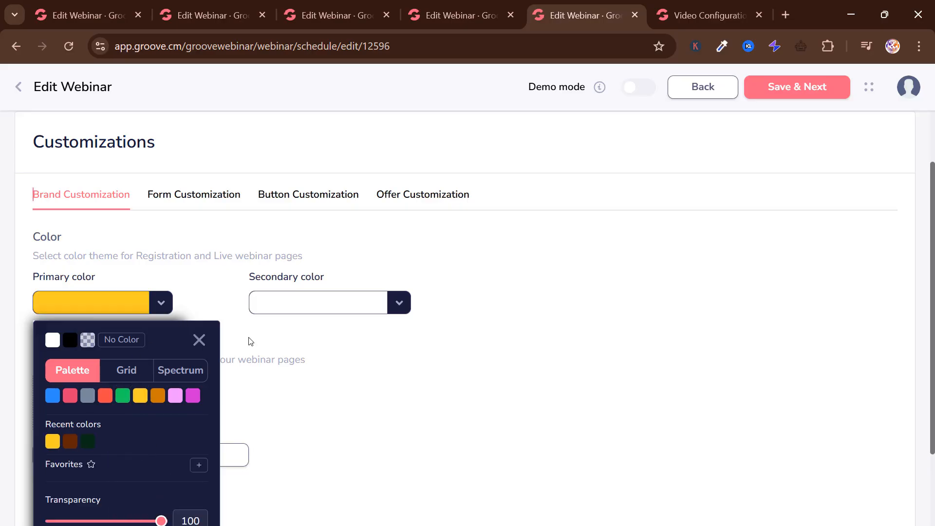
- Set the secondary brand color to purple from the palette, and save the customizations to continue to Links
click(322, 312)
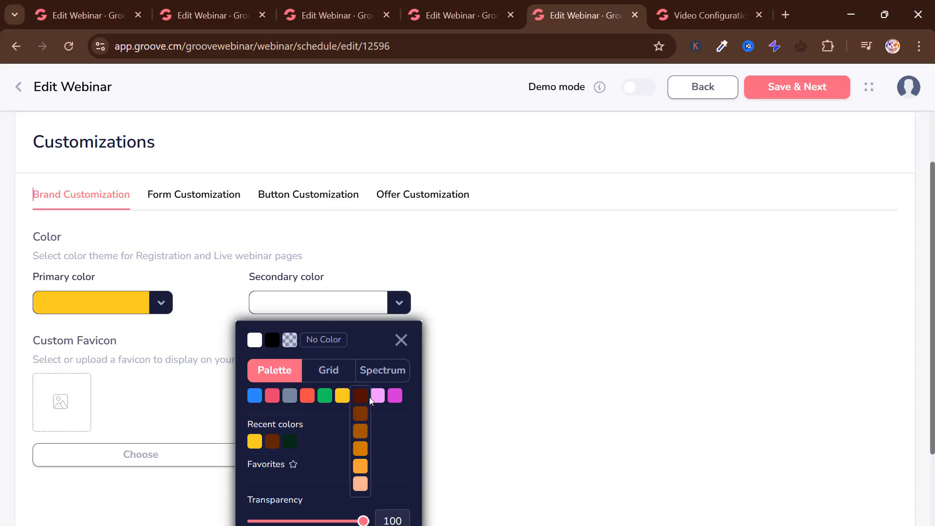
click(395, 395)
click(399, 432)
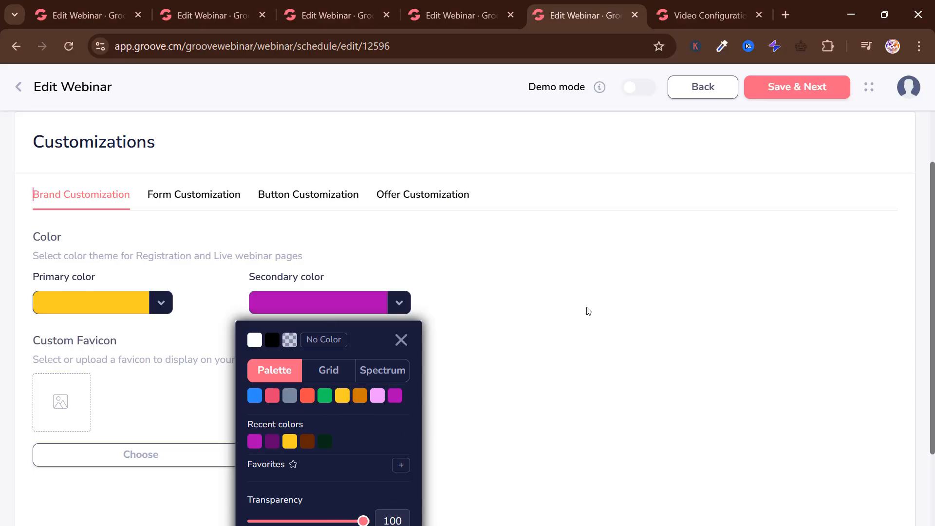
click(588, 312)
scroll(528, 303, down, 1)
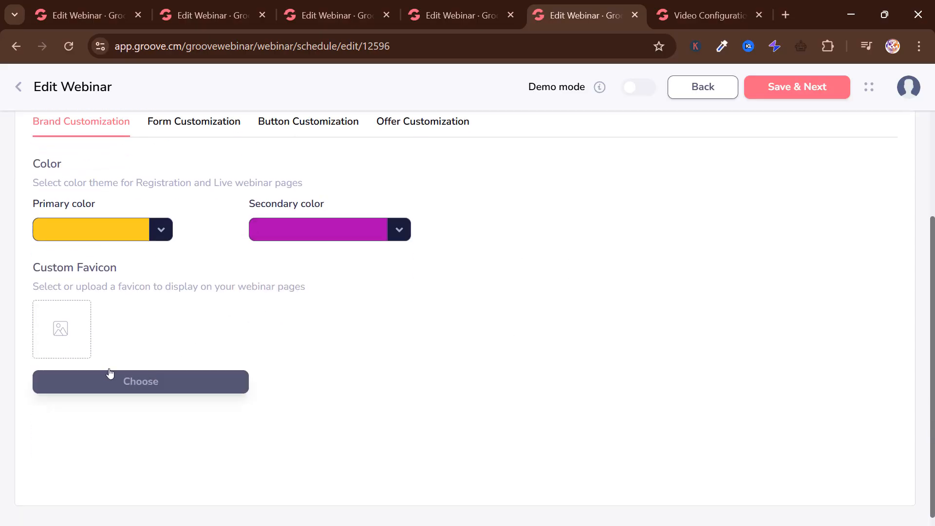
scroll(145, 349, up, 1)
scroll(417, 334, up, 2)
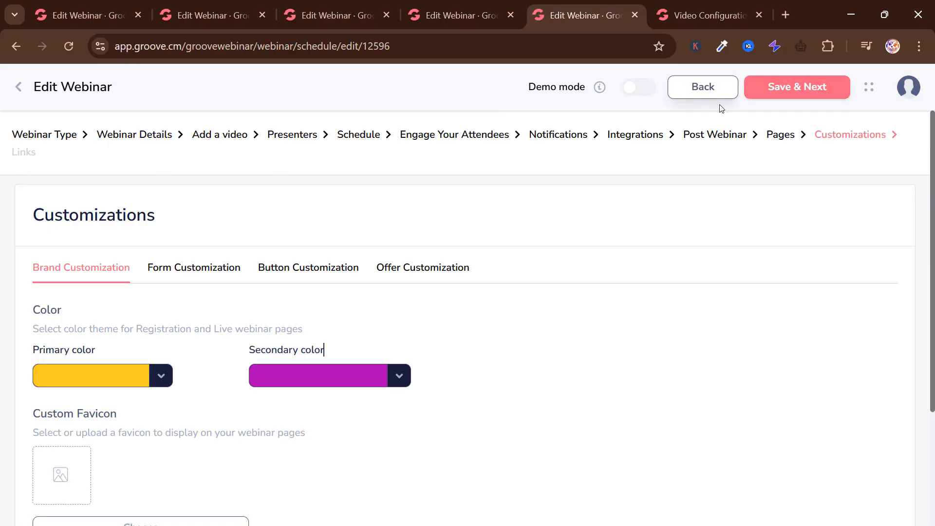
click(780, 88)
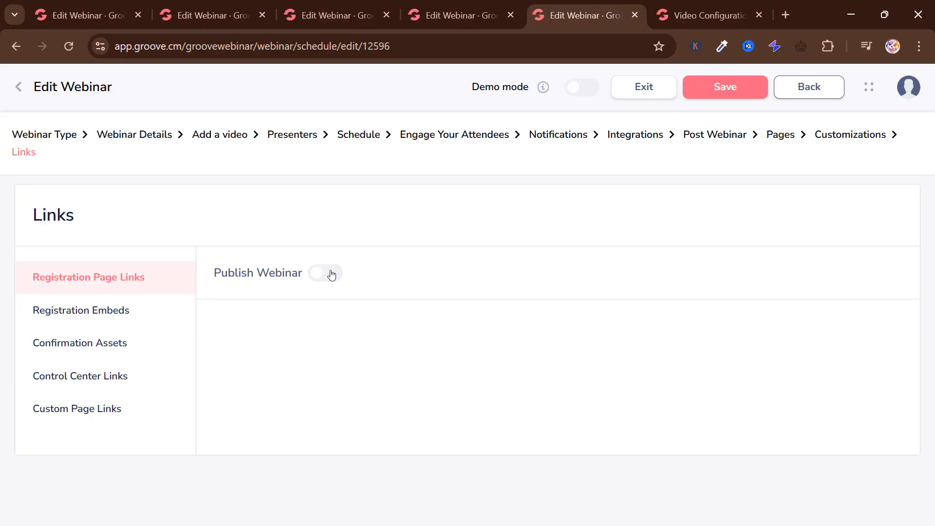
- Publish the webinar from the Registration Page Links section
click(102, 317)
click(115, 276)
click(325, 274)
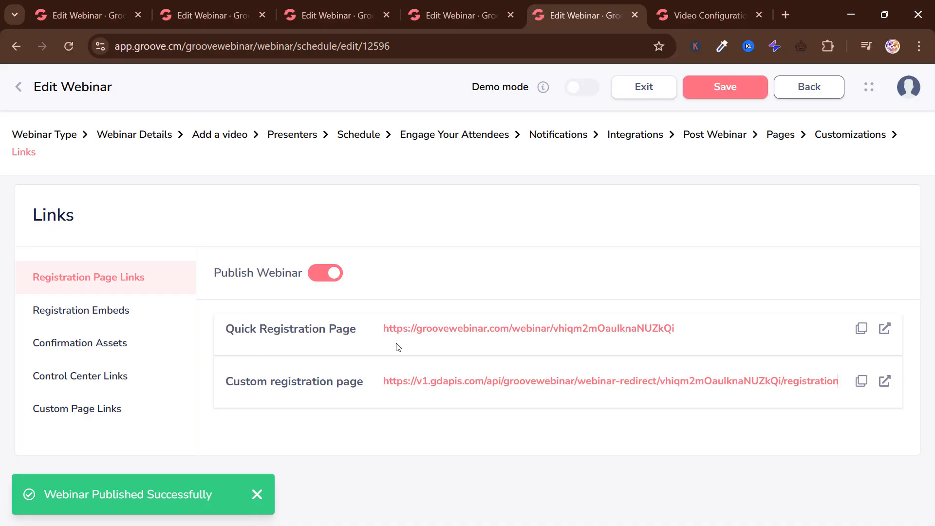
- Preview the quick registration page and the custom registration page, closing each one after viewing
click(885, 330)
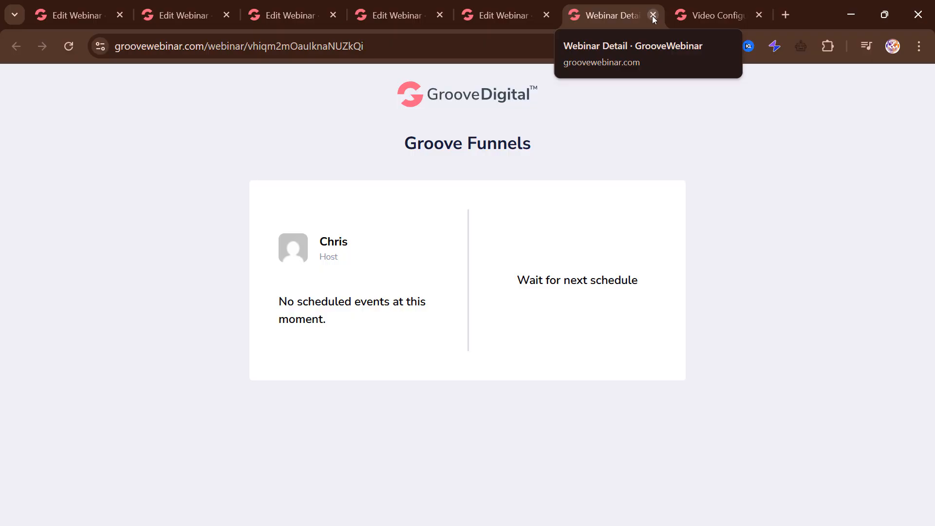
click(652, 16)
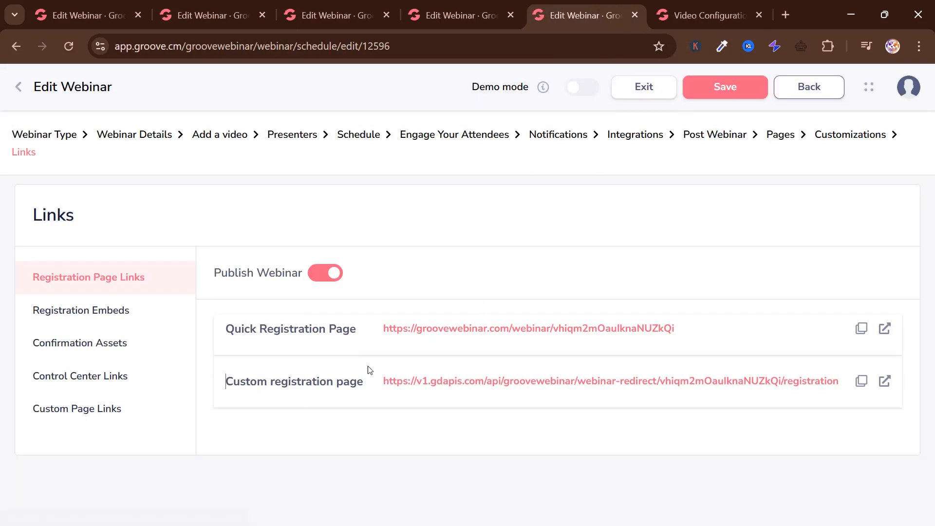
click(890, 383)
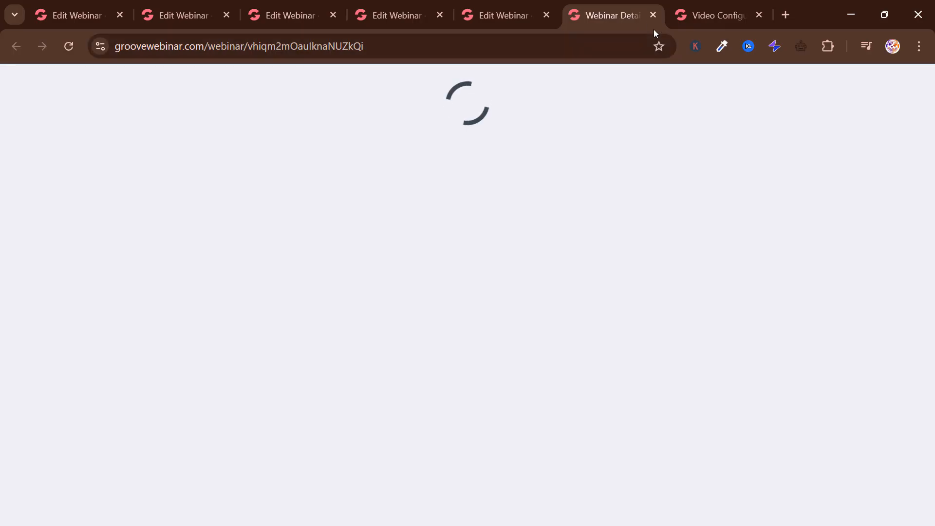
click(654, 15)
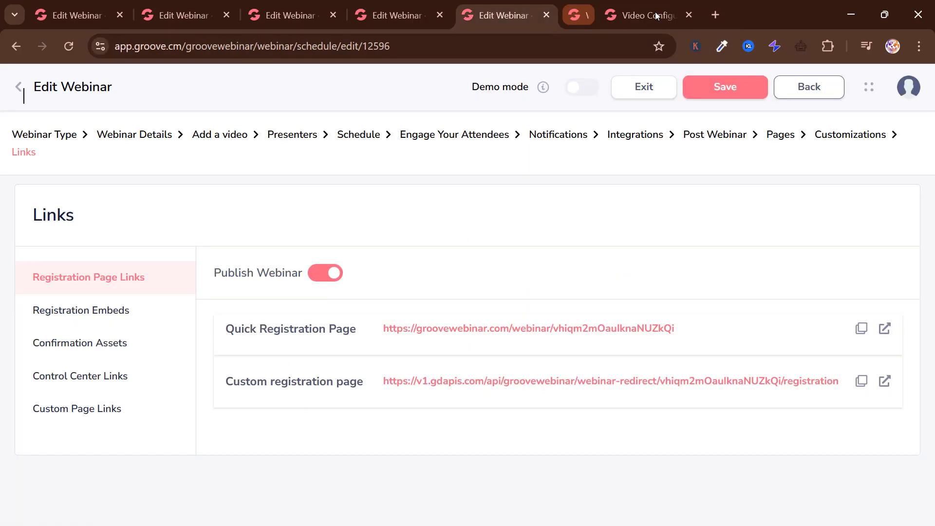
- Look through the registration embeds and confirmation assets, copy the default confirmation link, and open the confirmation page to view it
click(118, 316)
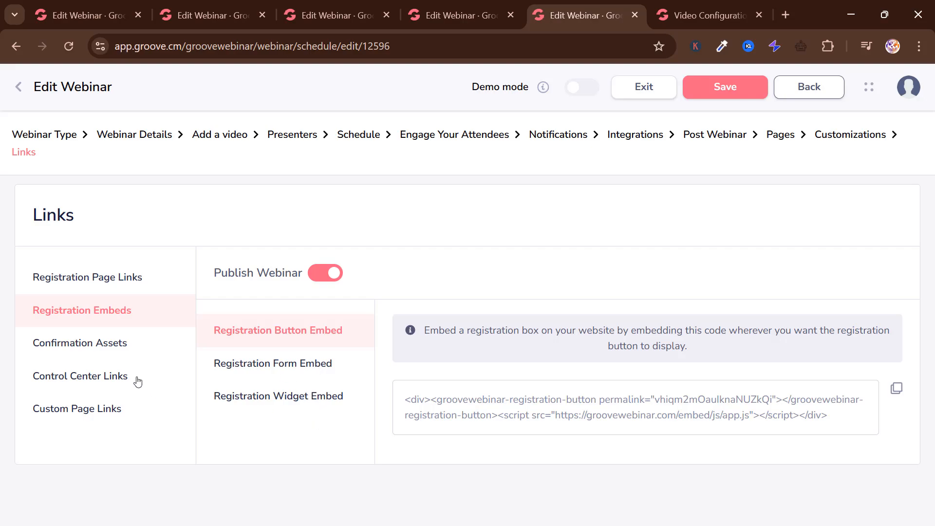
click(108, 343)
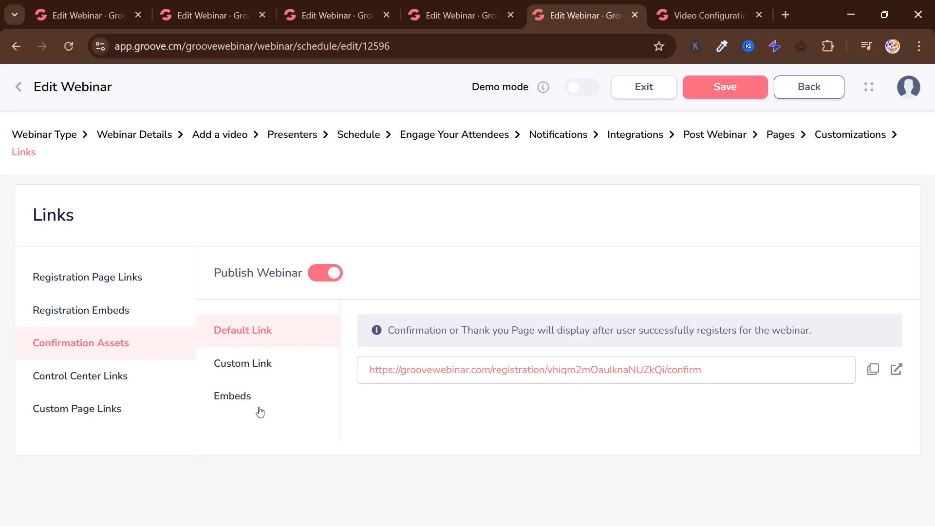
click(873, 371)
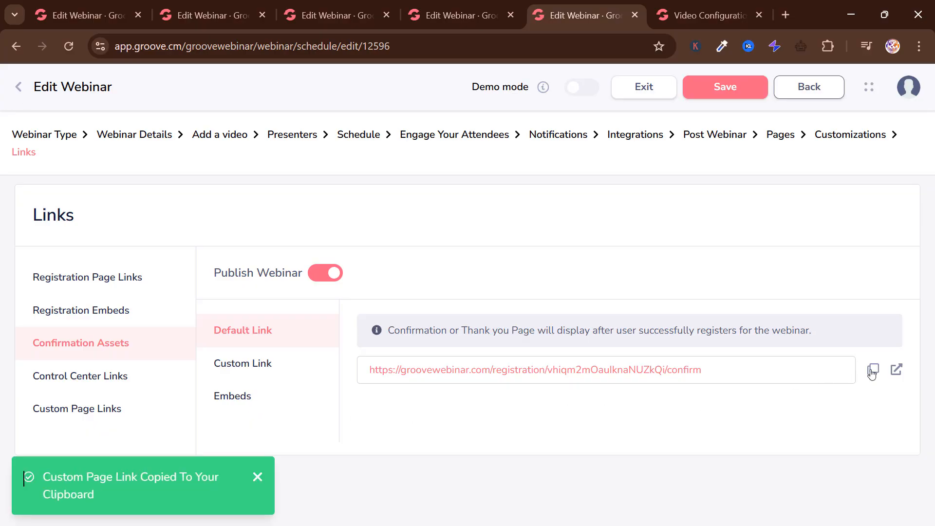
click(896, 370)
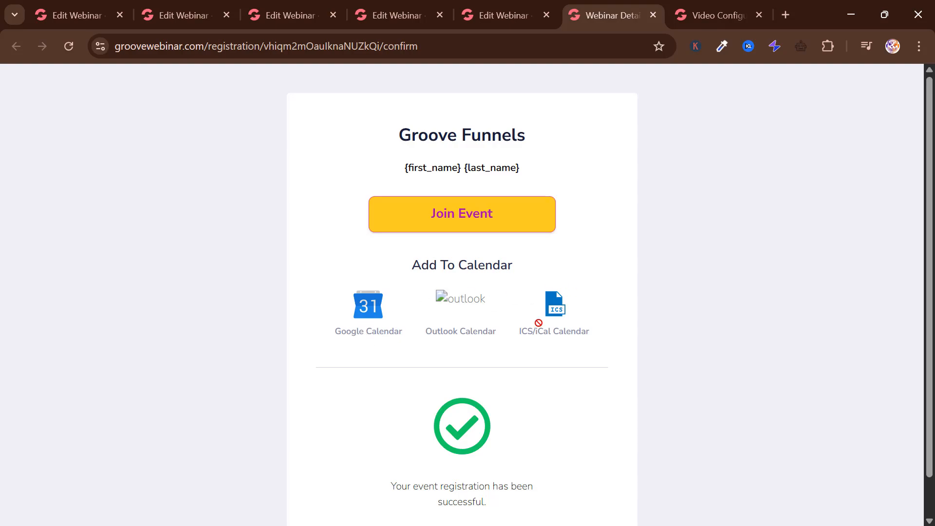
scroll(539, 323, down, 1)
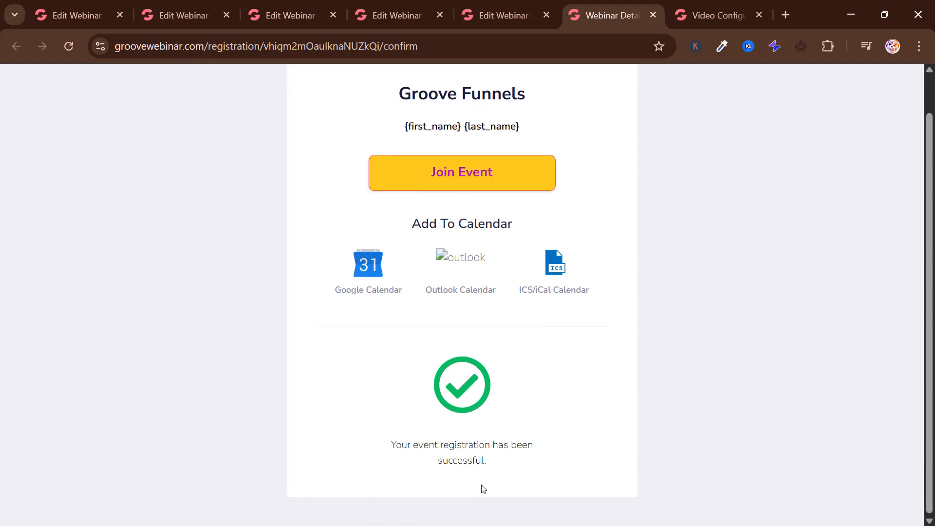
- Close the confirmation page preview and check the custom link section of the confirmation assets
scroll(566, 341, up, 1)
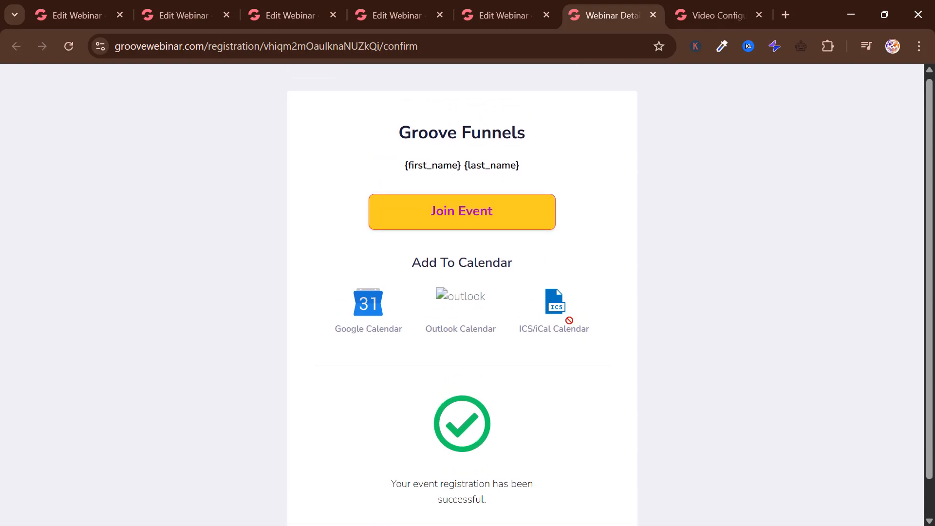
click(651, 19)
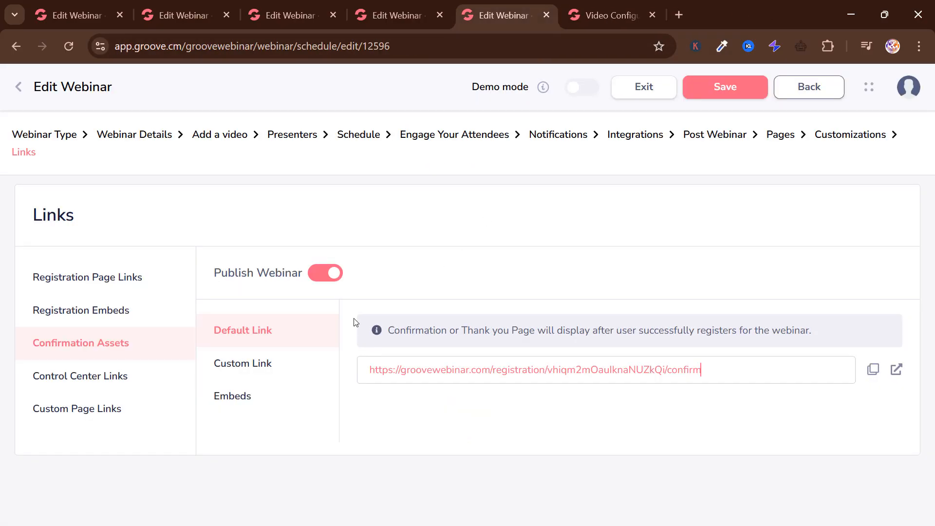
click(237, 374)
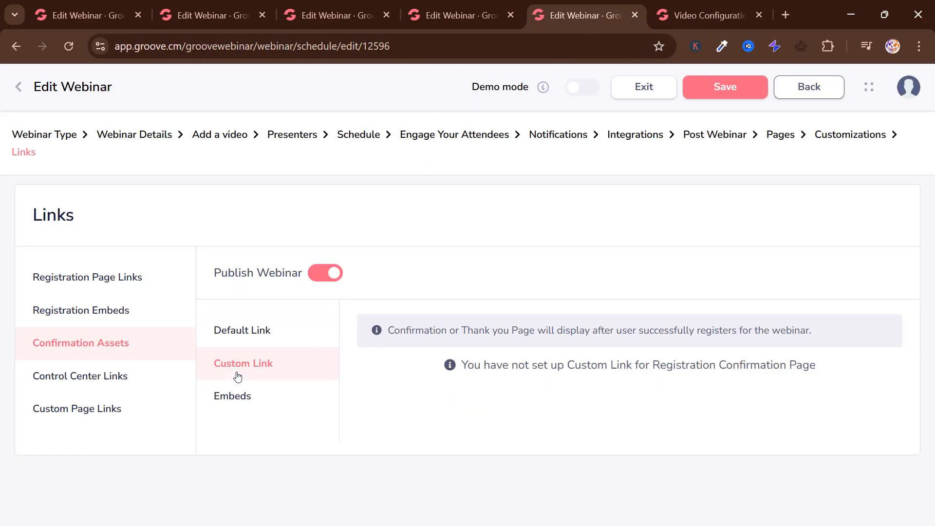
- Open the presenter's control center from its link and look through the Q&A, Polls and Participants sections
click(108, 380)
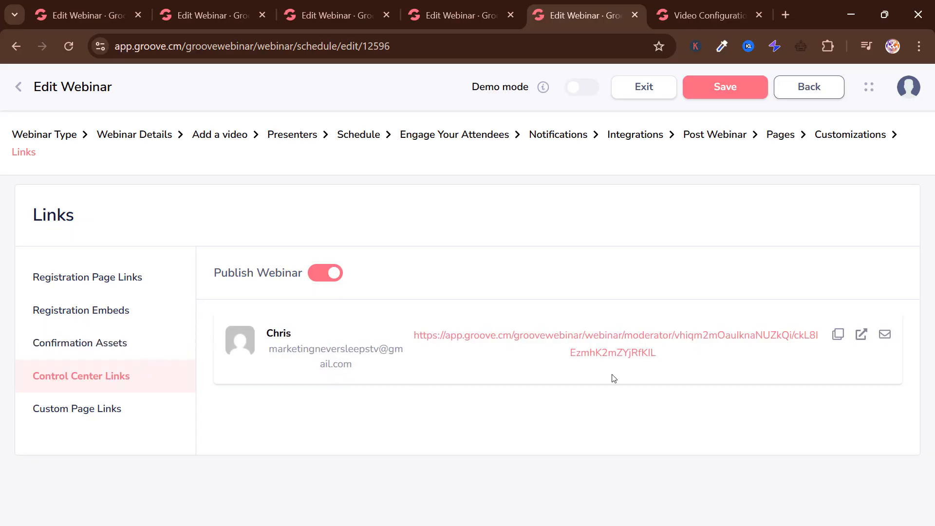
click(862, 335)
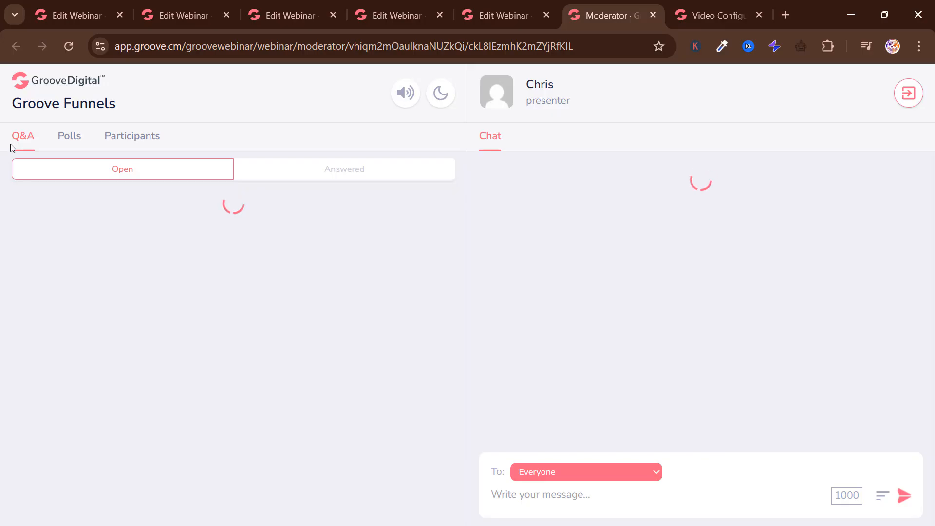
click(74, 141)
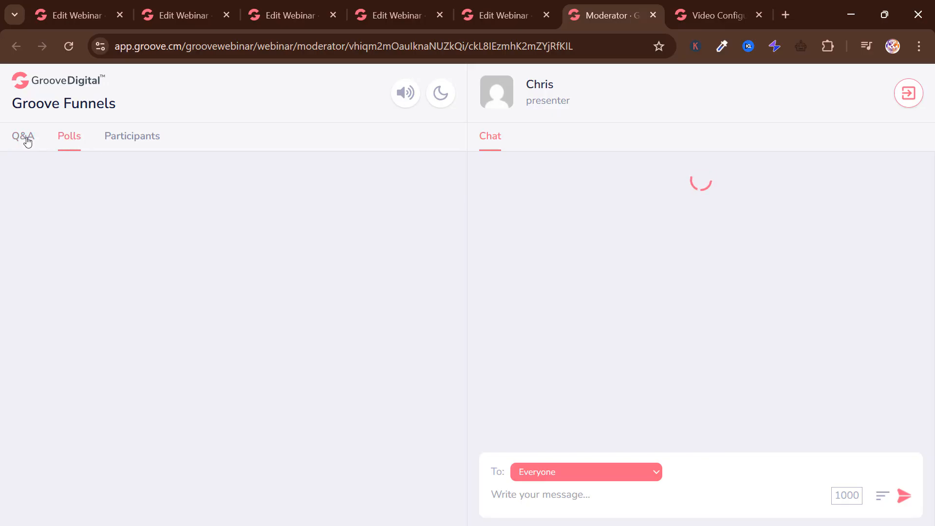
click(25, 138)
click(139, 143)
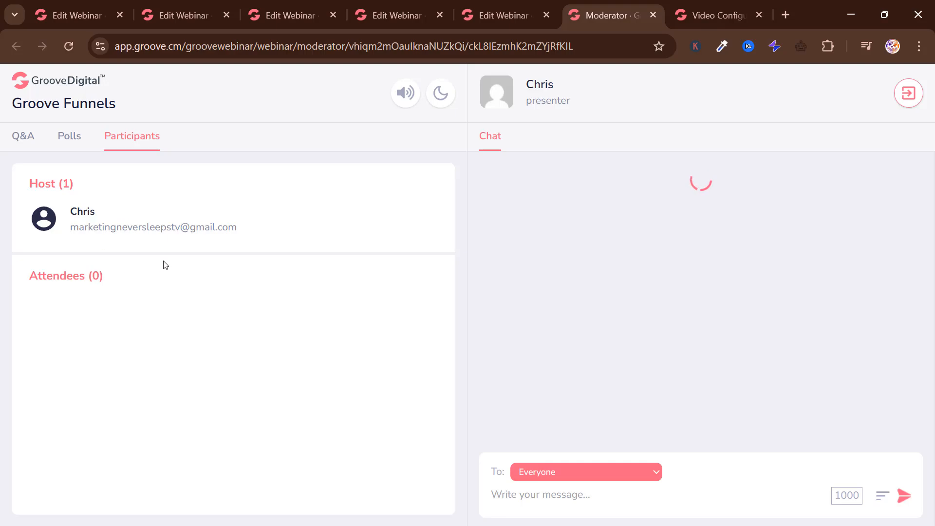
click(23, 130)
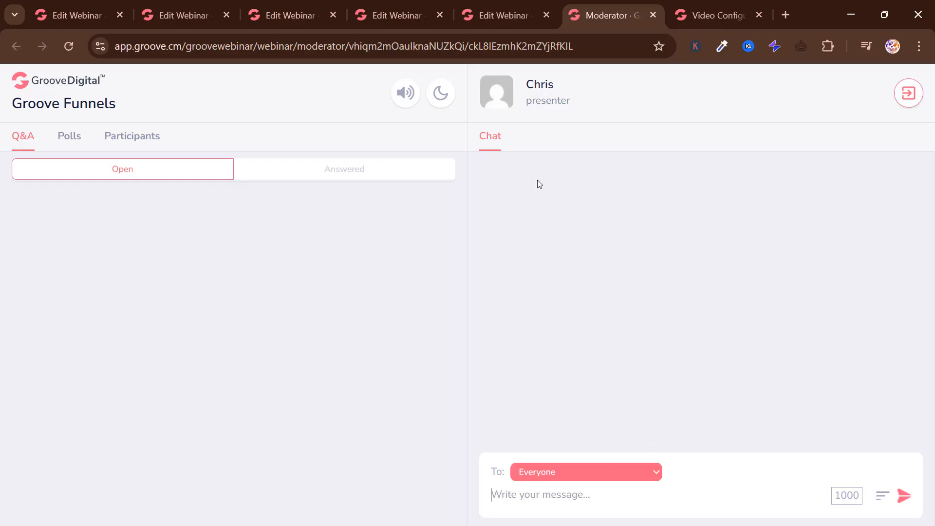
- Try the control center's dark mode and sound toggles, switching each one back to its original setting
click(443, 88)
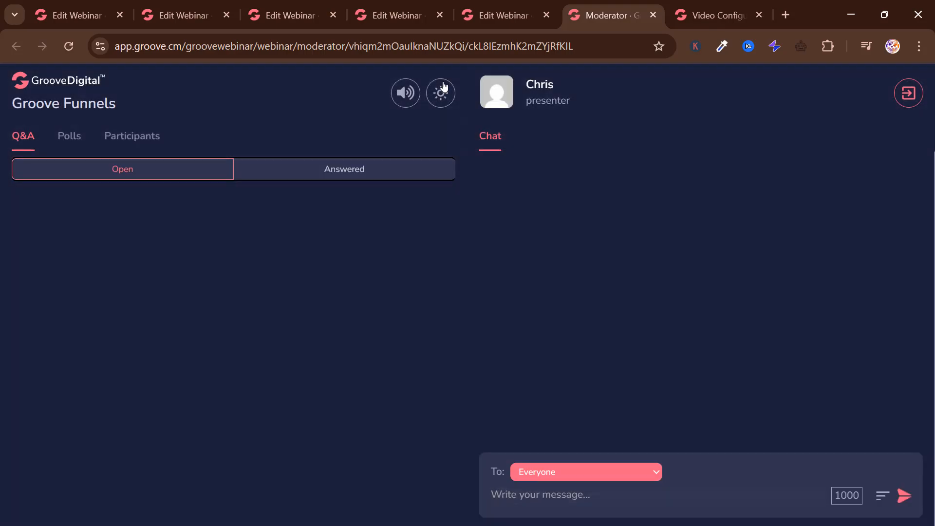
click(442, 89)
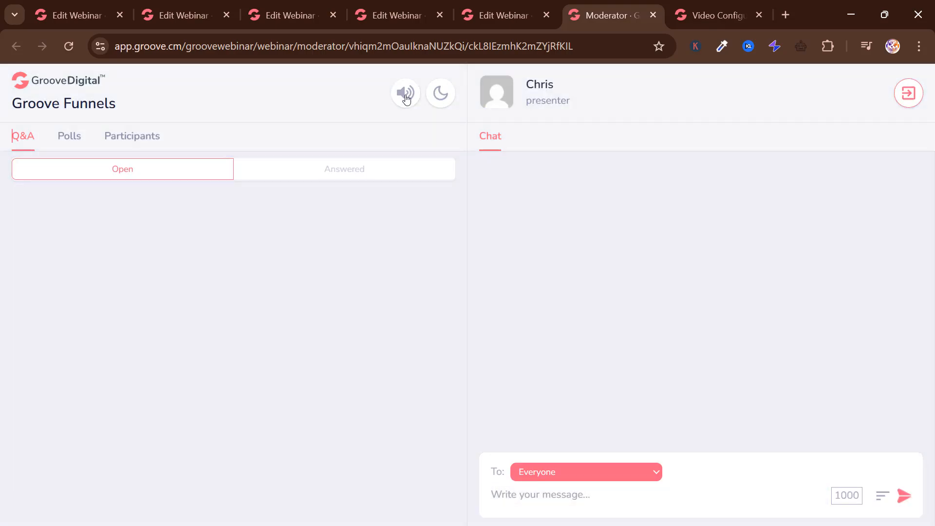
click(407, 100)
click(407, 98)
- Open the replay page from the webinar's Custom Page Links to view it, and return to the Edit Webinar page
click(515, 12)
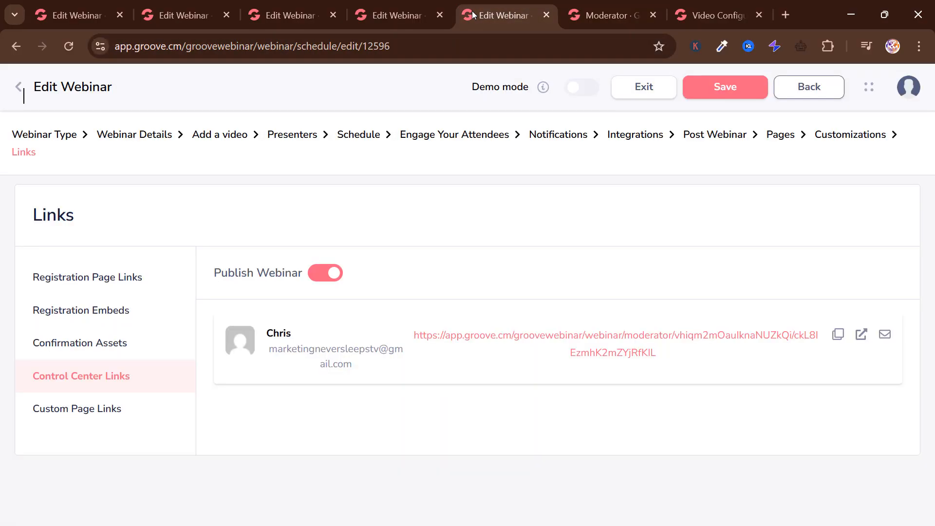
click(110, 414)
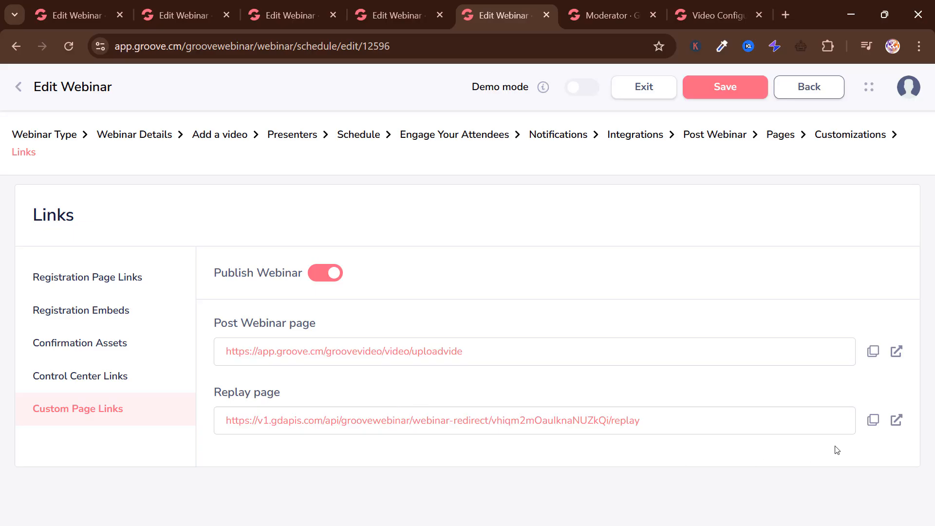
click(896, 420)
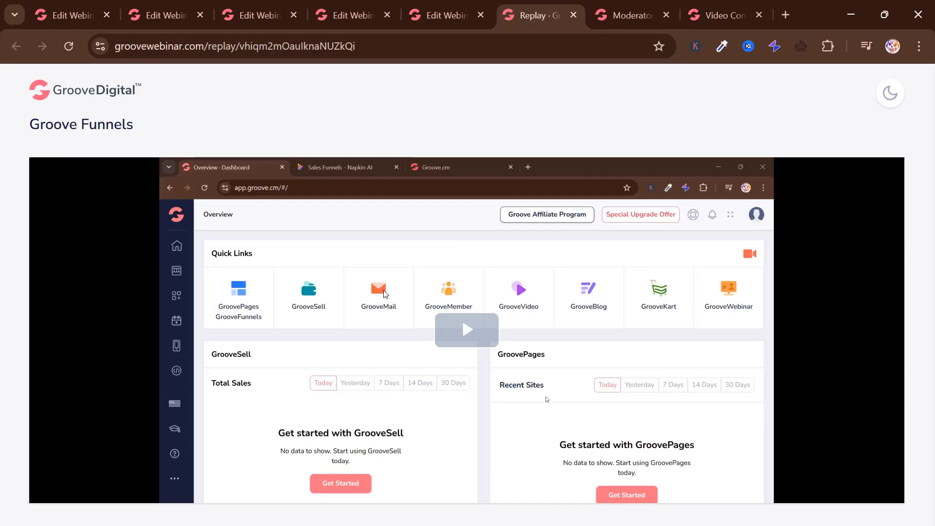
click(628, 16)
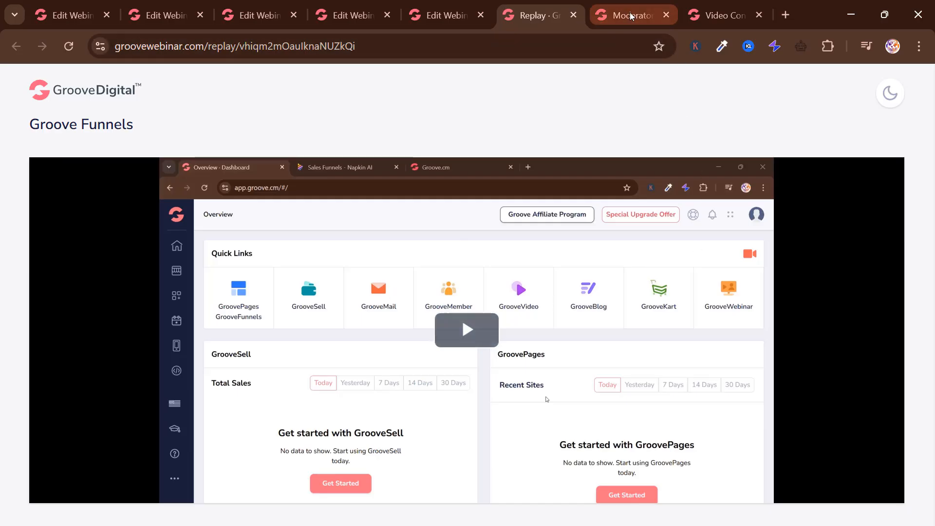
click(537, 25)
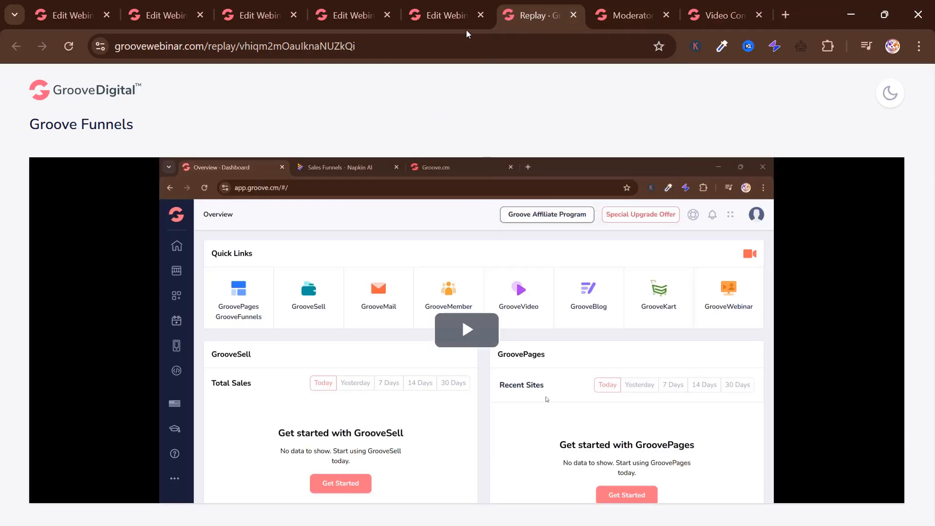
click(454, 16)
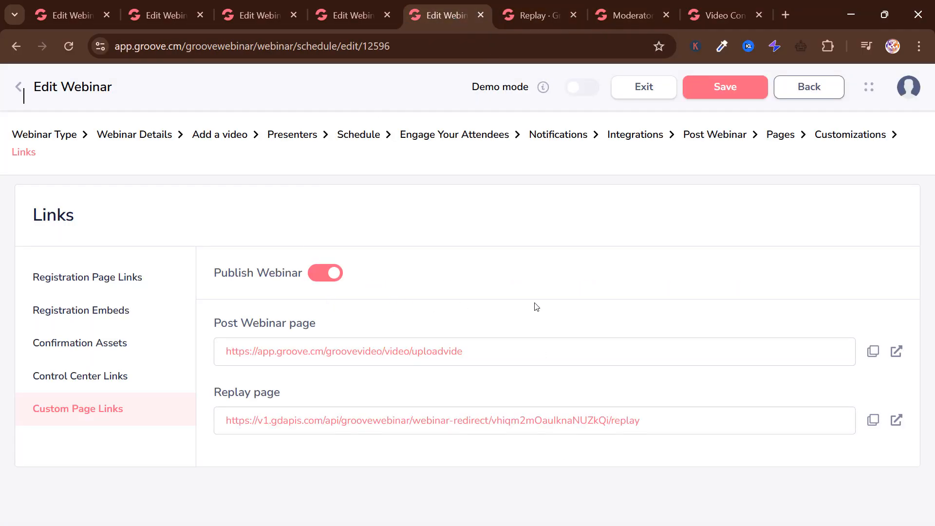